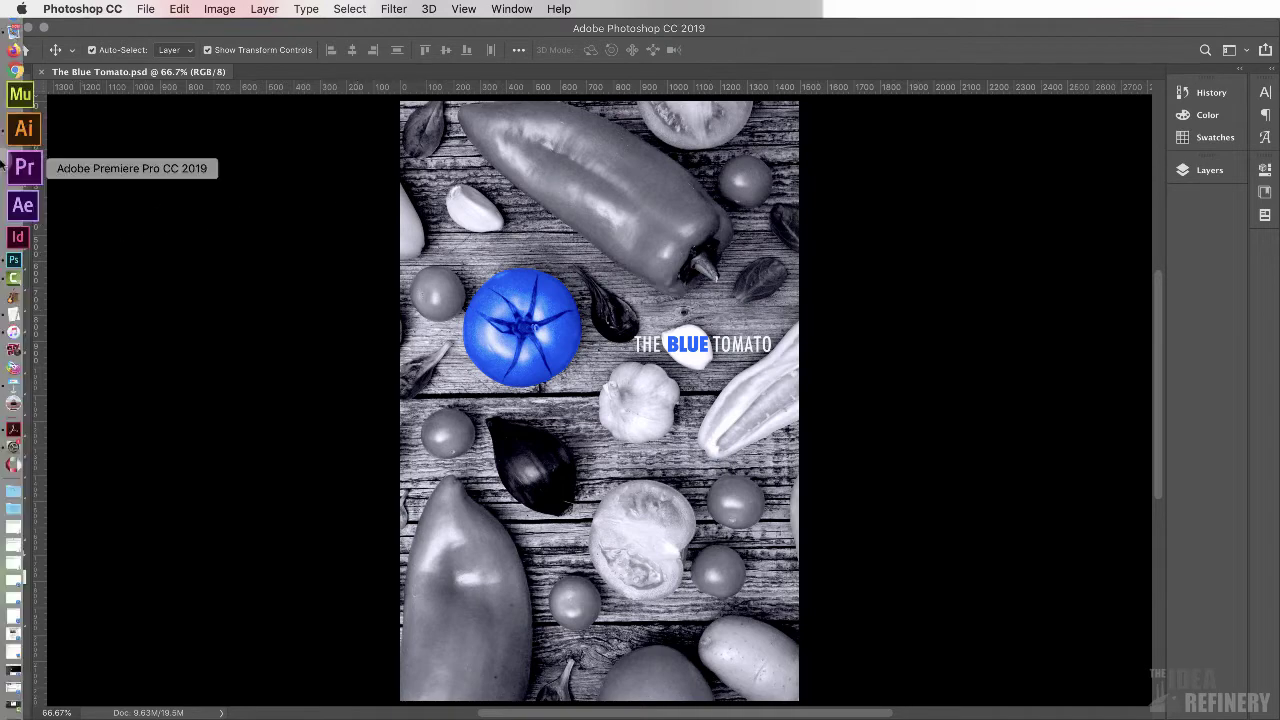
In Safari, open The Idea Refinery's Ethically Sourced Imagery article and follow its Pexels source link.
click(15, 98)
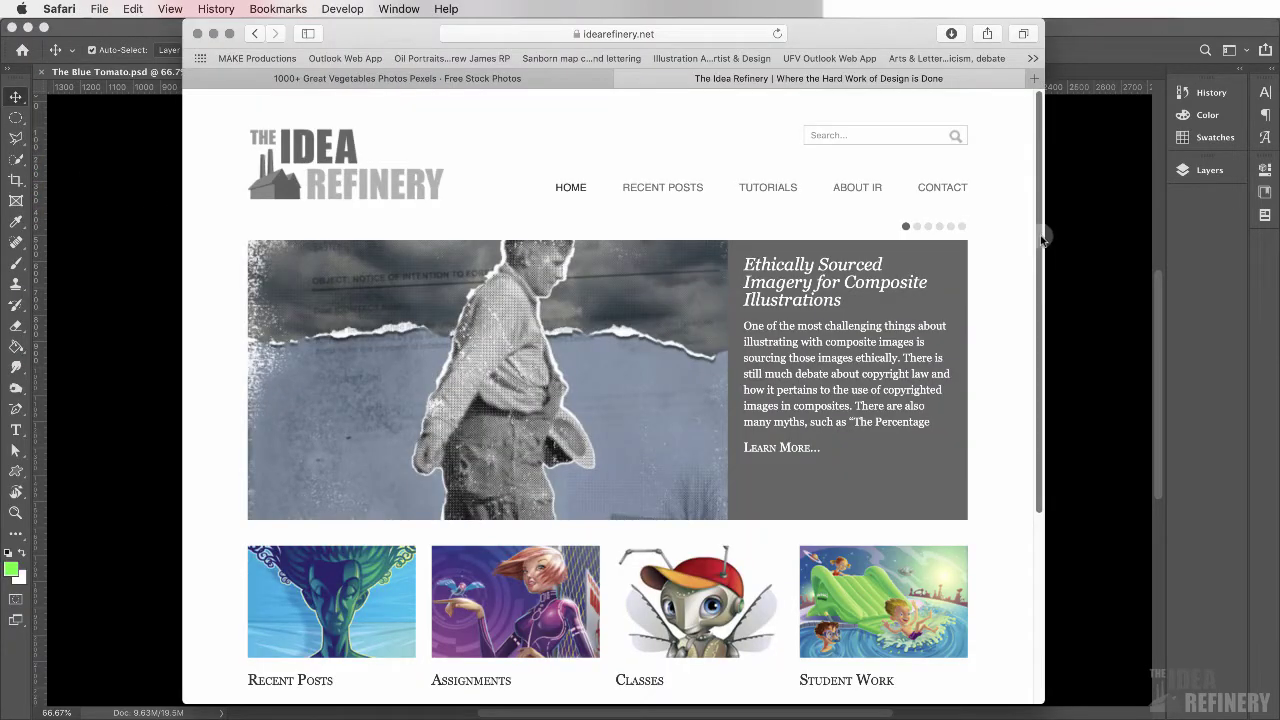
click(855, 270)
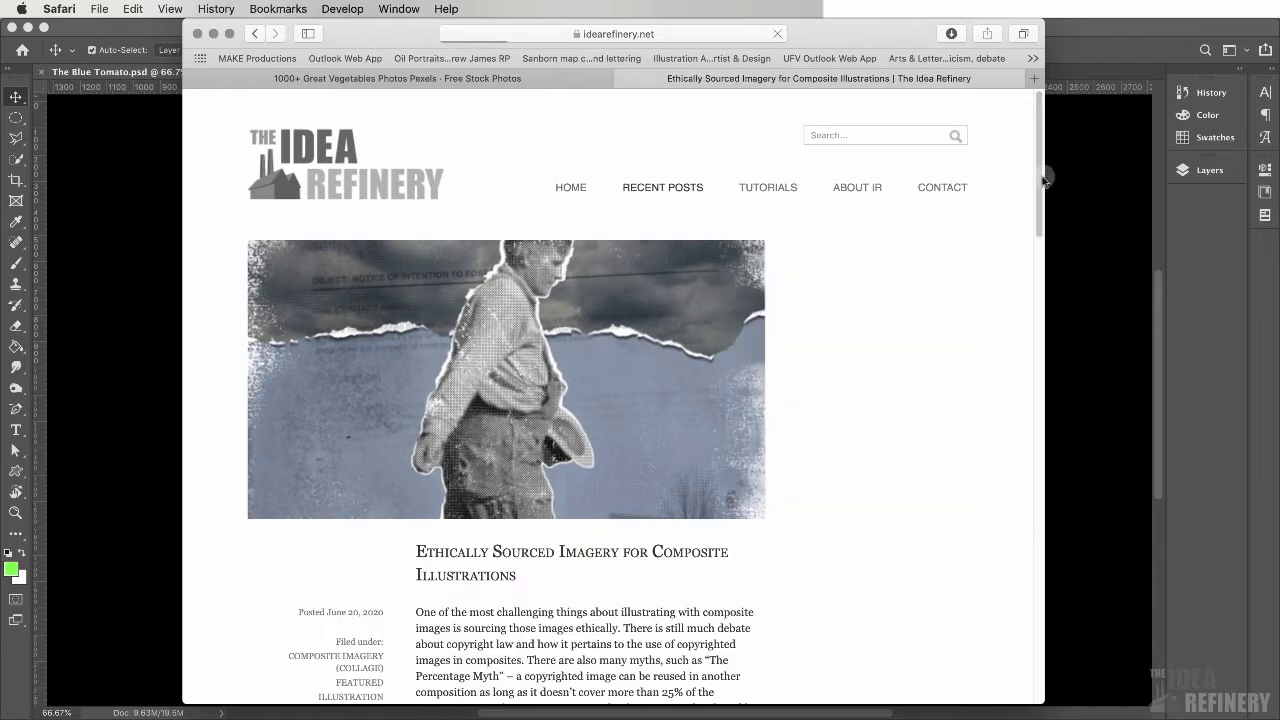
scroll(1042, 237, down, 5)
scroll(1042, 237, down, 5)
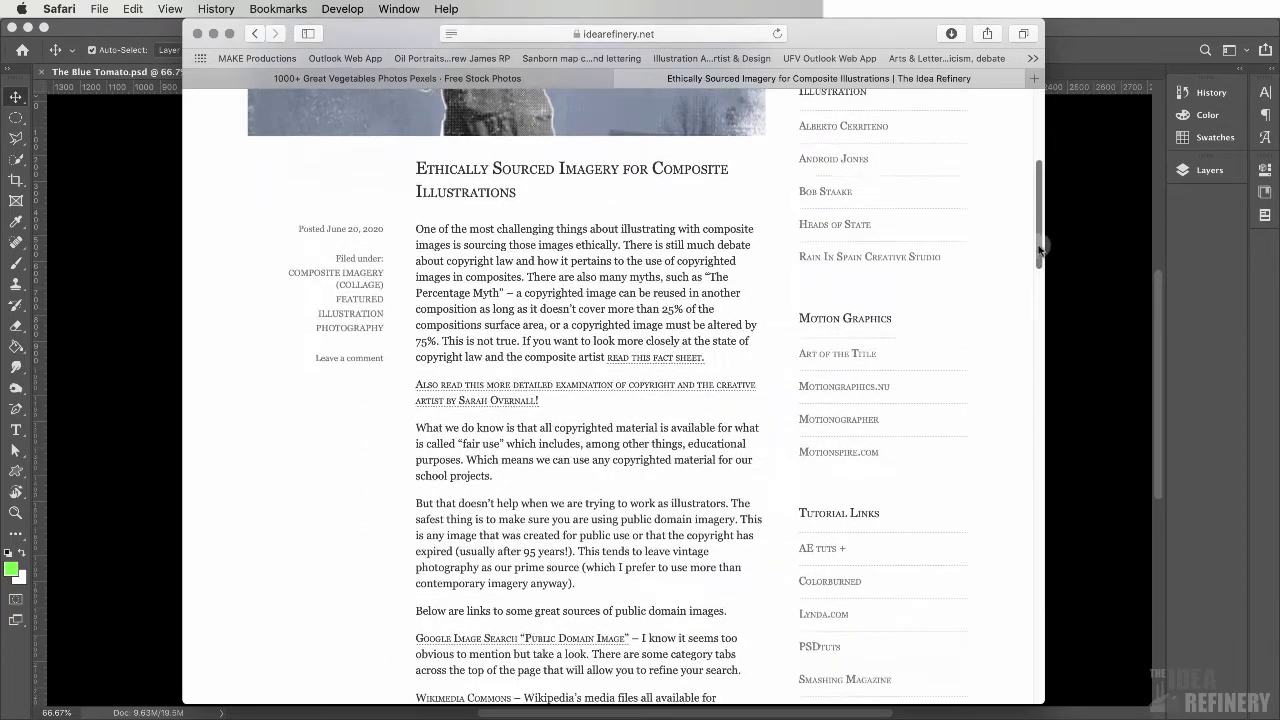
scroll(1025, 300, down, 3)
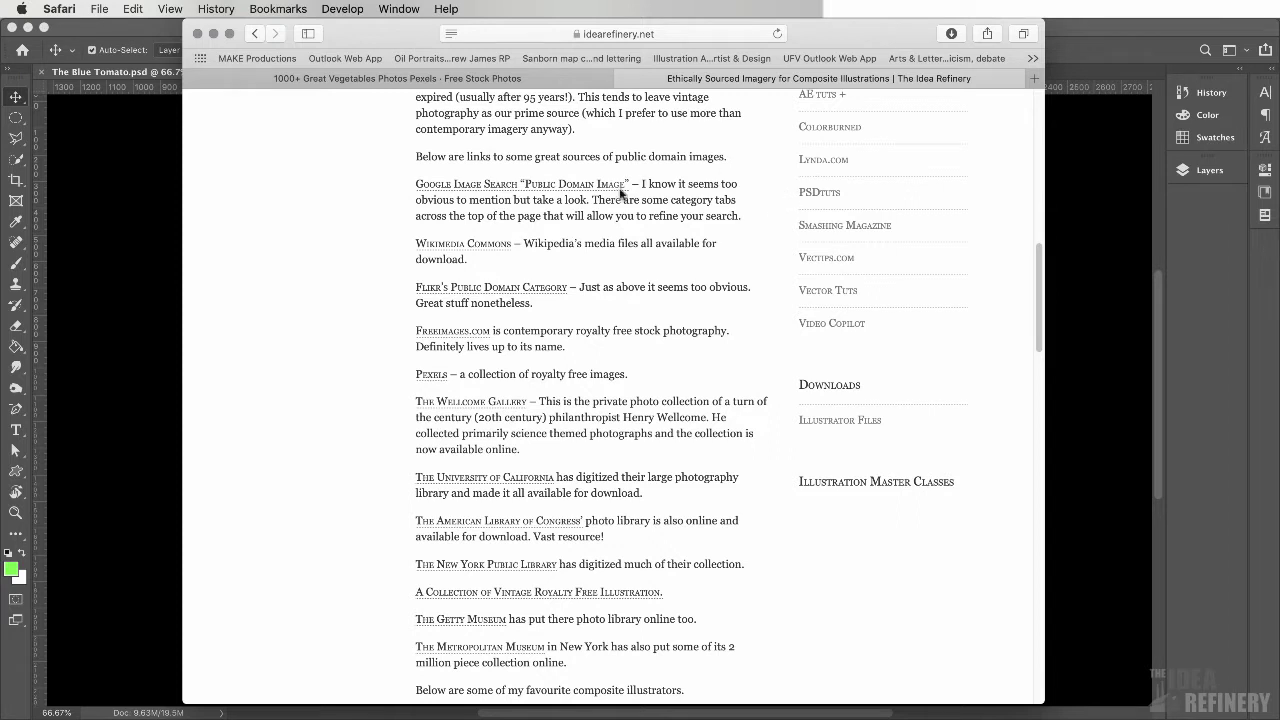
click(436, 379)
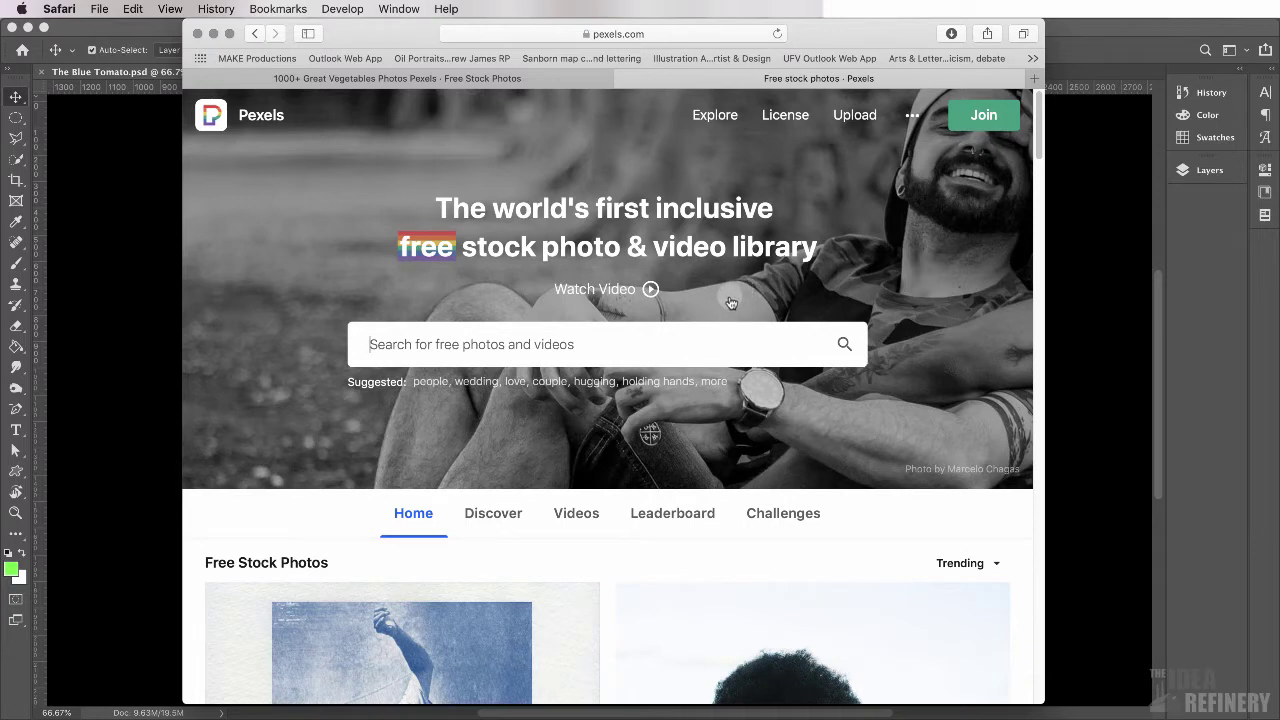
Review the Pexels license terms page.
click(790, 118)
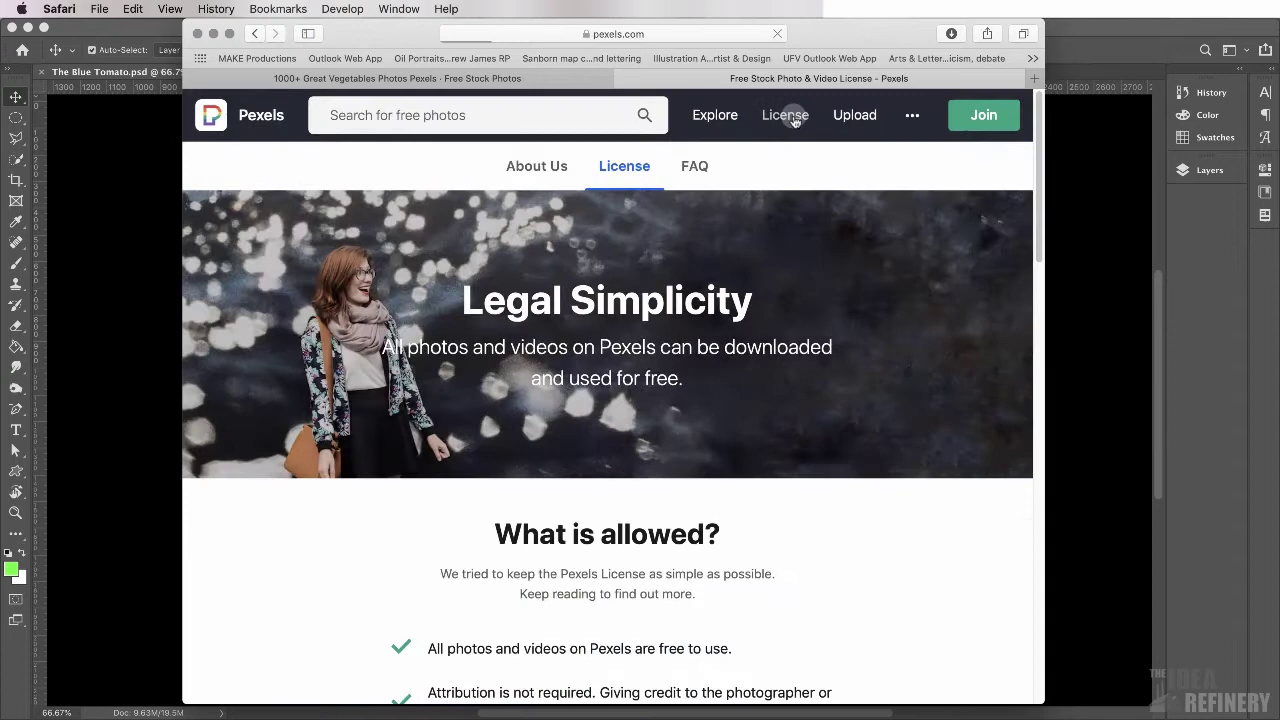
scroll(1038, 133, down, 1)
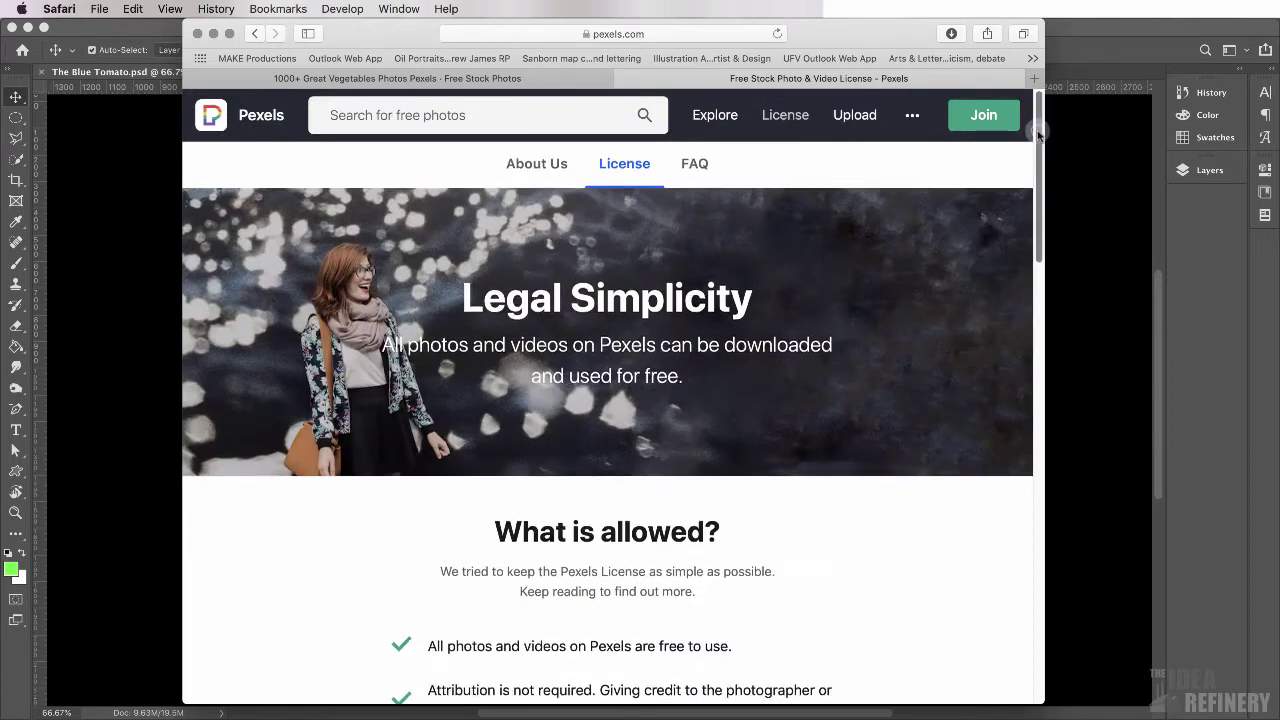
drag(1038, 133, 1040, 229)
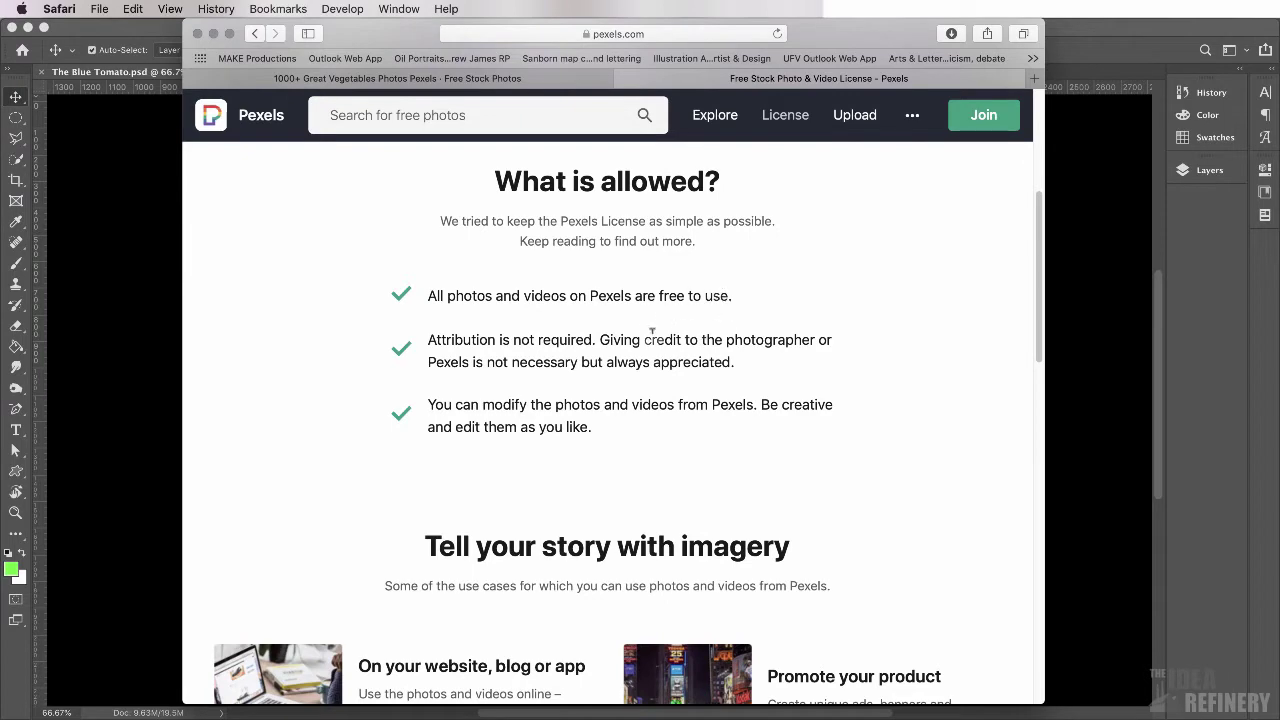
scroll(716, 296, up, 5)
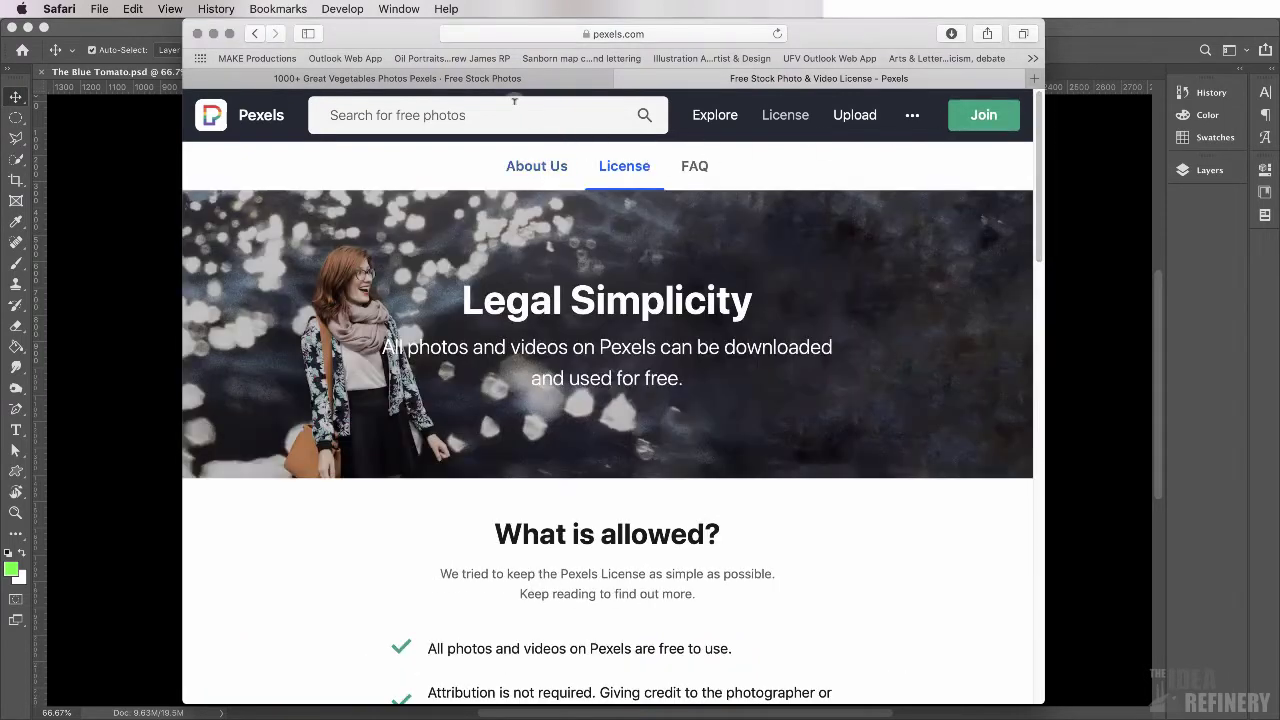
Search Pexels for 'vegetables' and browse the results.
click(481, 115)
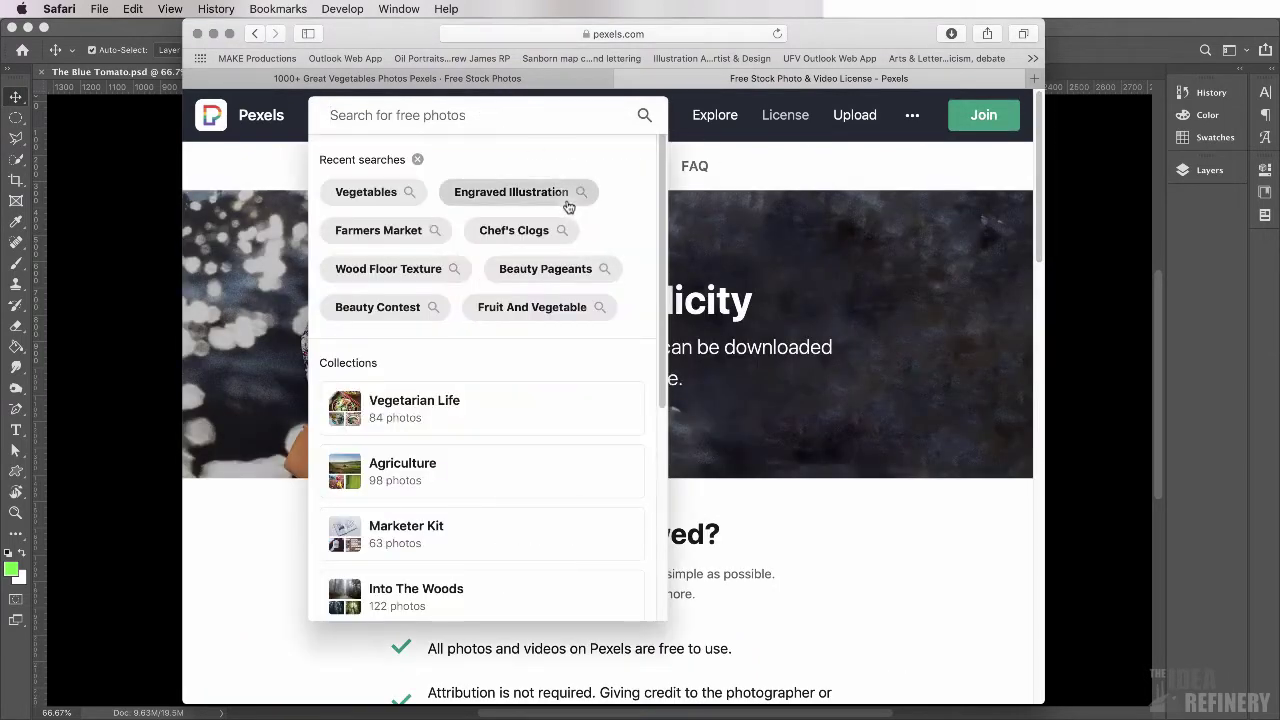
text(vegetables)
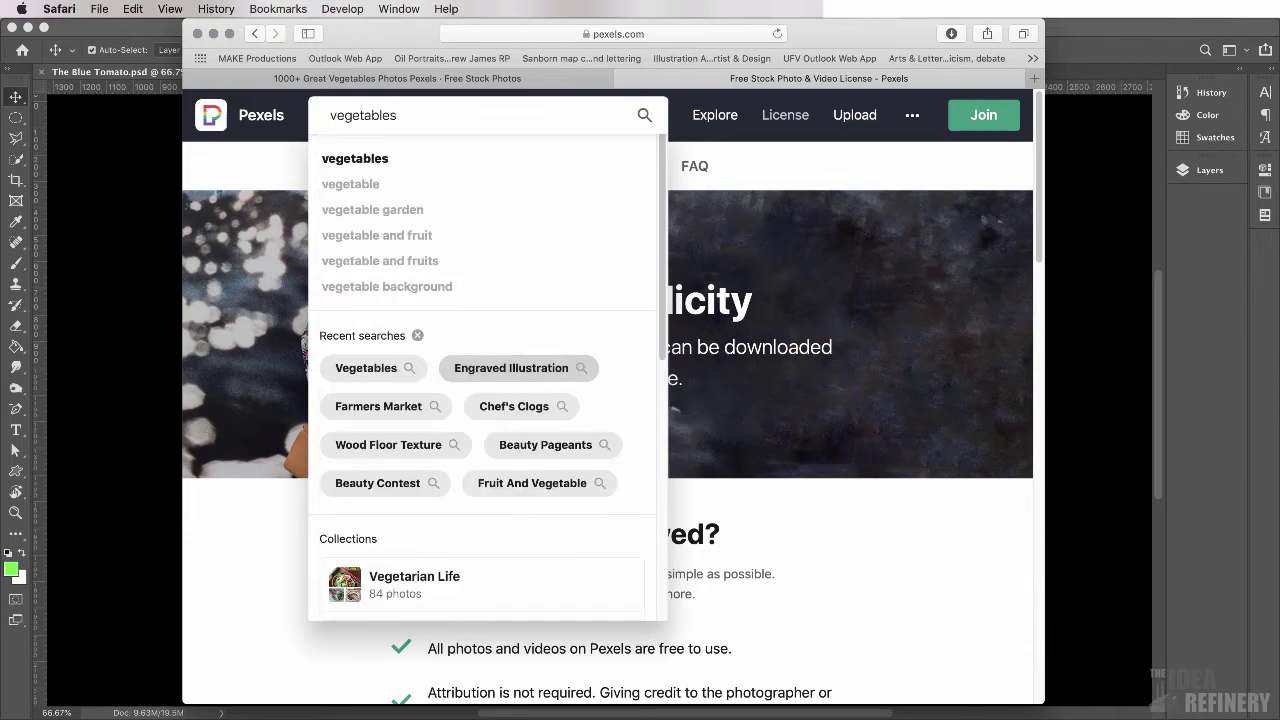
key(Return)
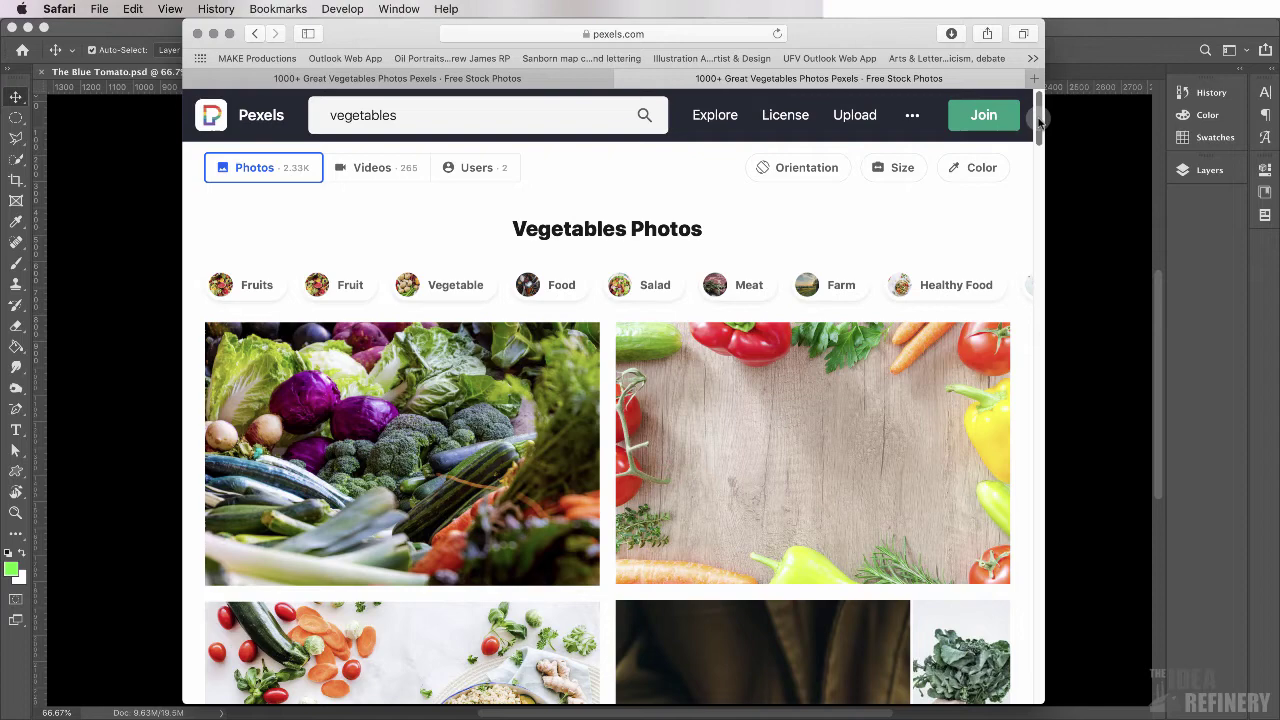
drag(1040, 120, 1038, 305)
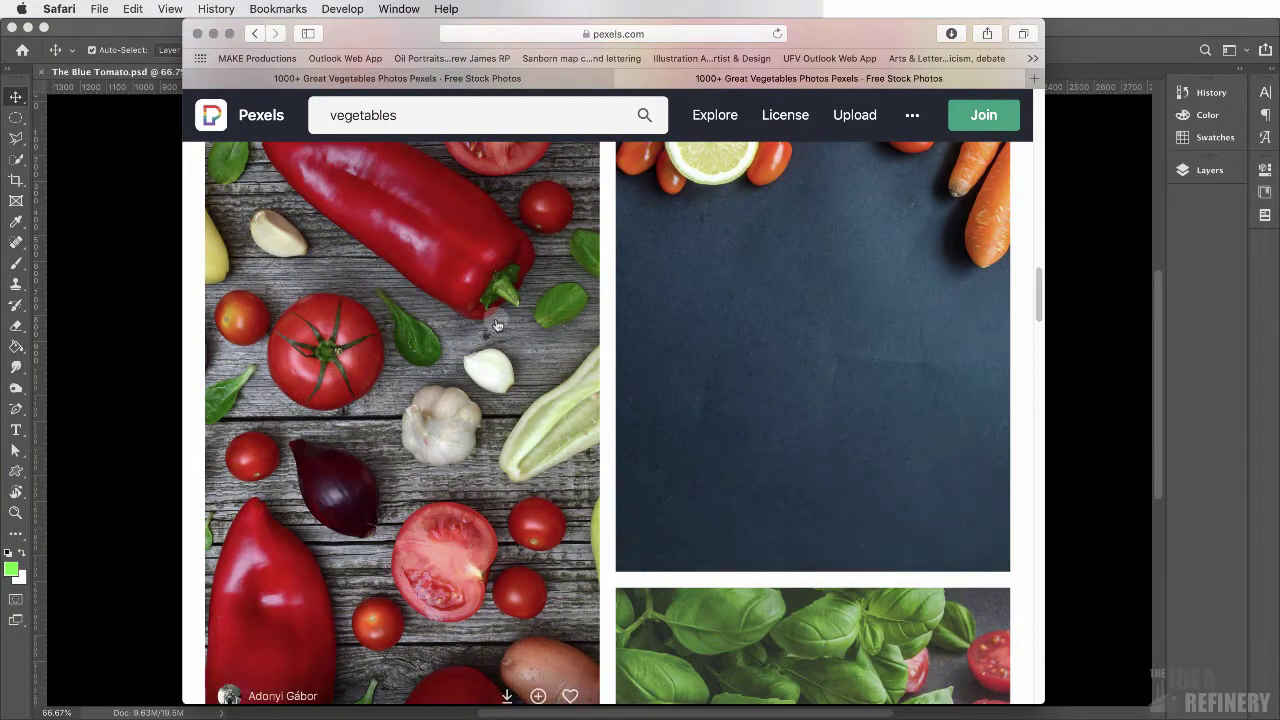
Open the overhead vegetables photo, free-download it, and return to Photoshop.
click(425, 371)
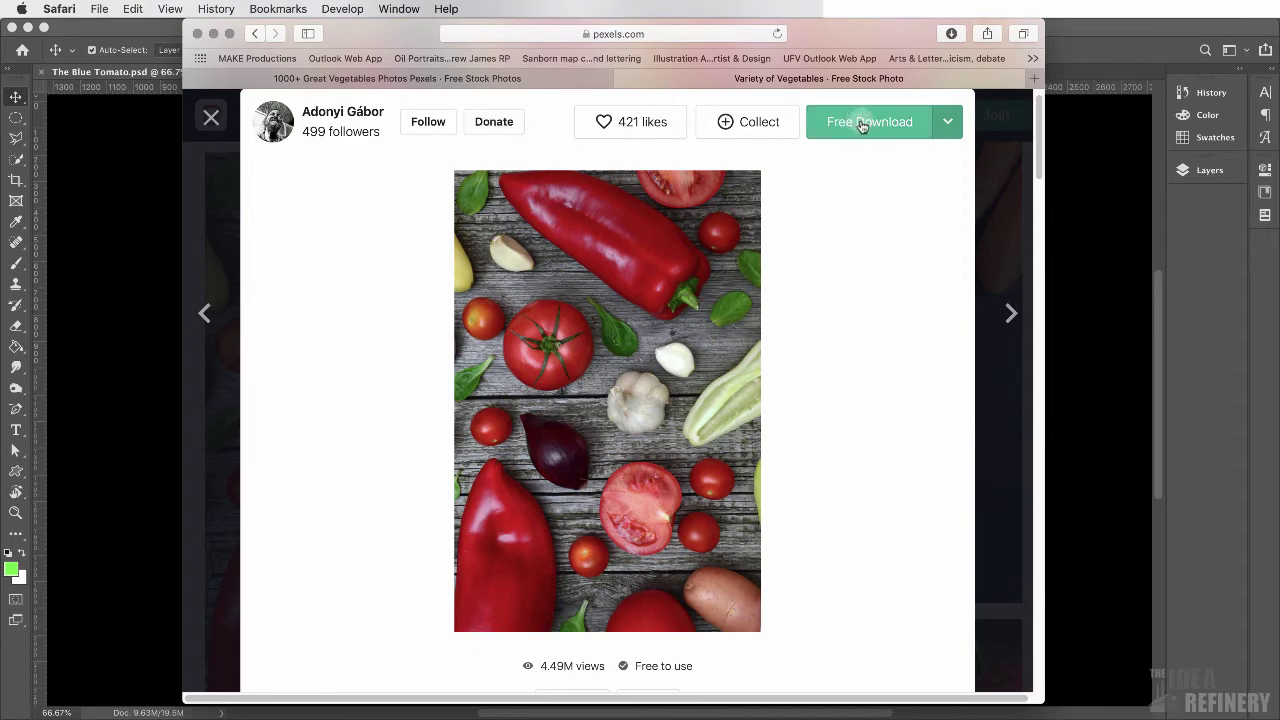
click(862, 126)
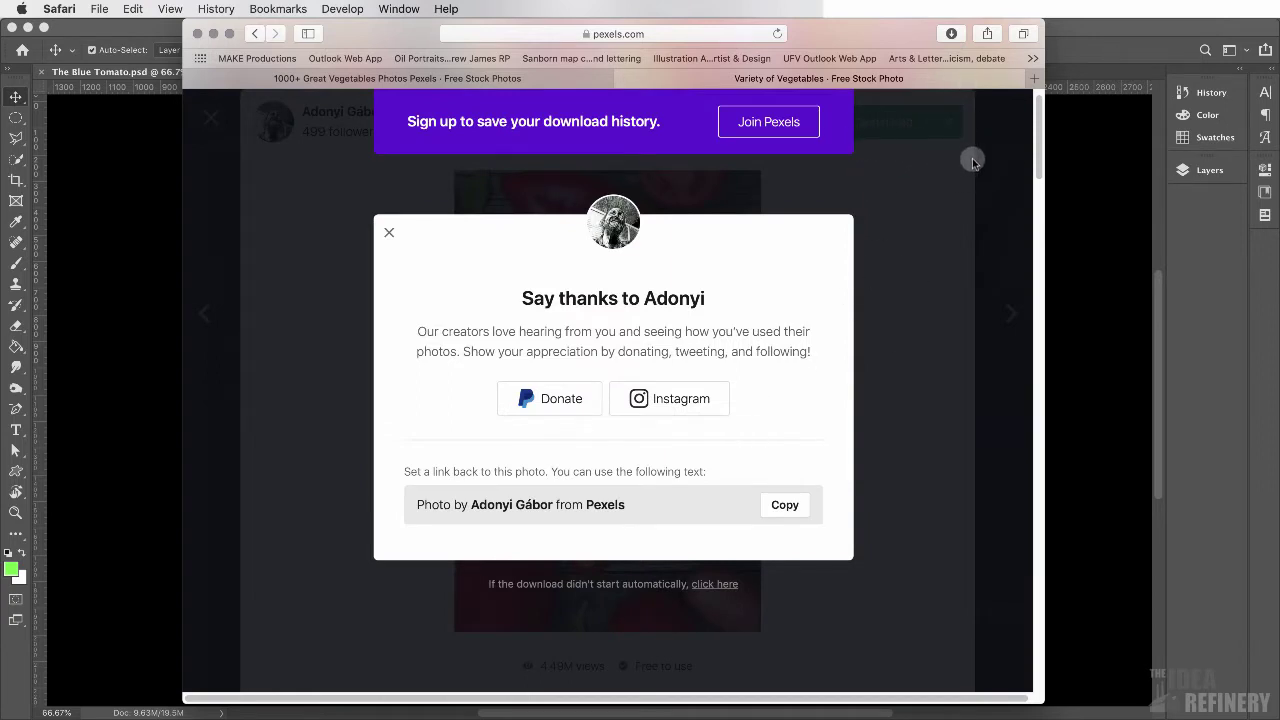
click(1067, 160)
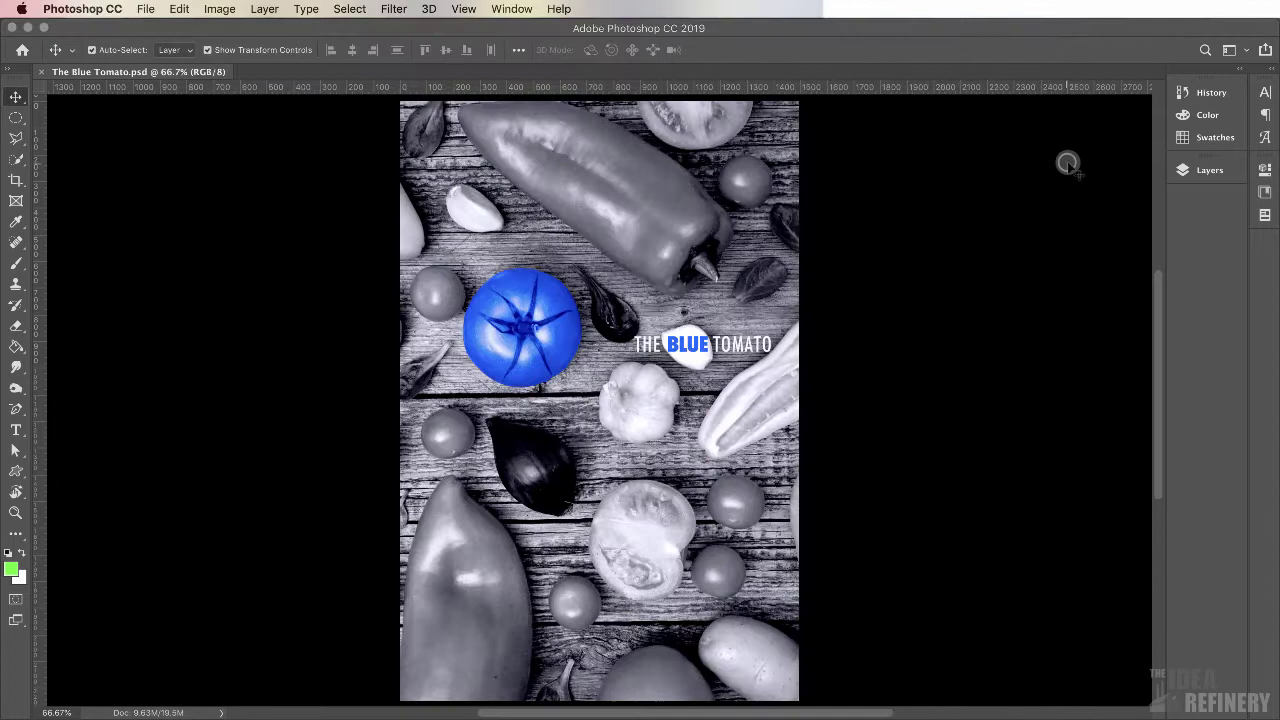
Open pexels-photo-1400172.jpg from the vegetables folder as a new Photoshop document.
click(146, 10)
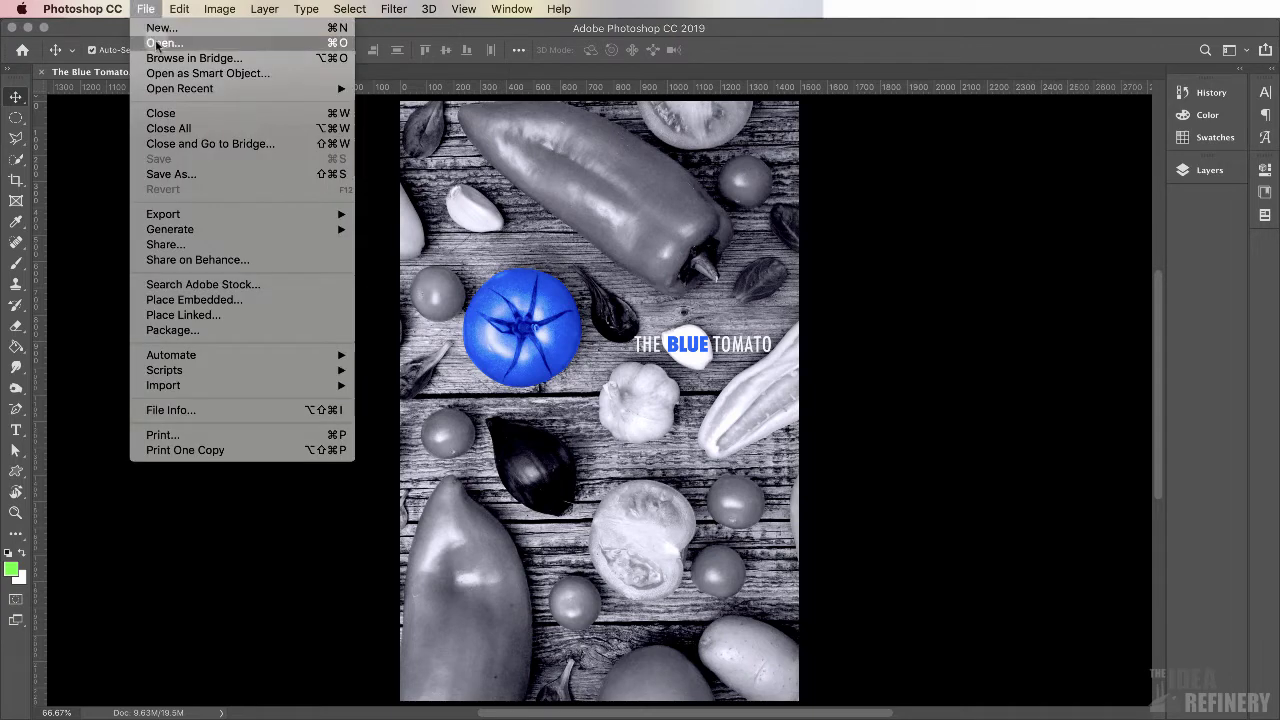
click(160, 43)
click(189, 97)
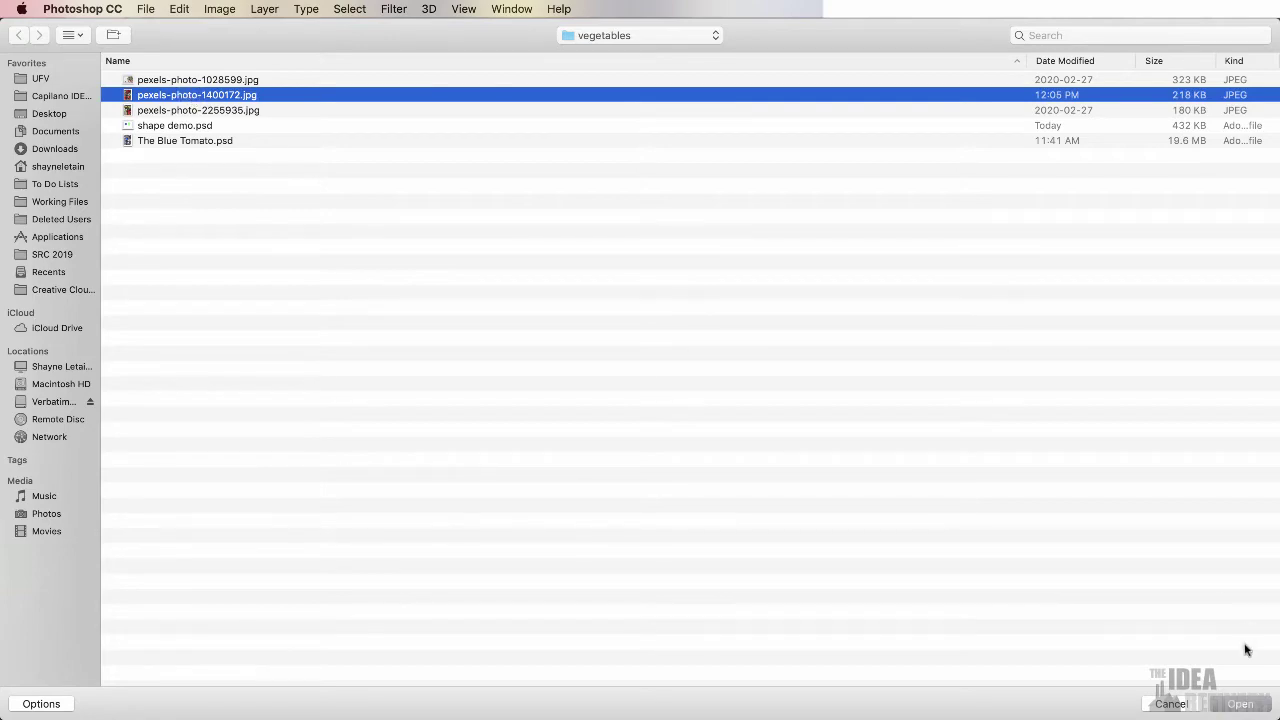
click(1238, 705)
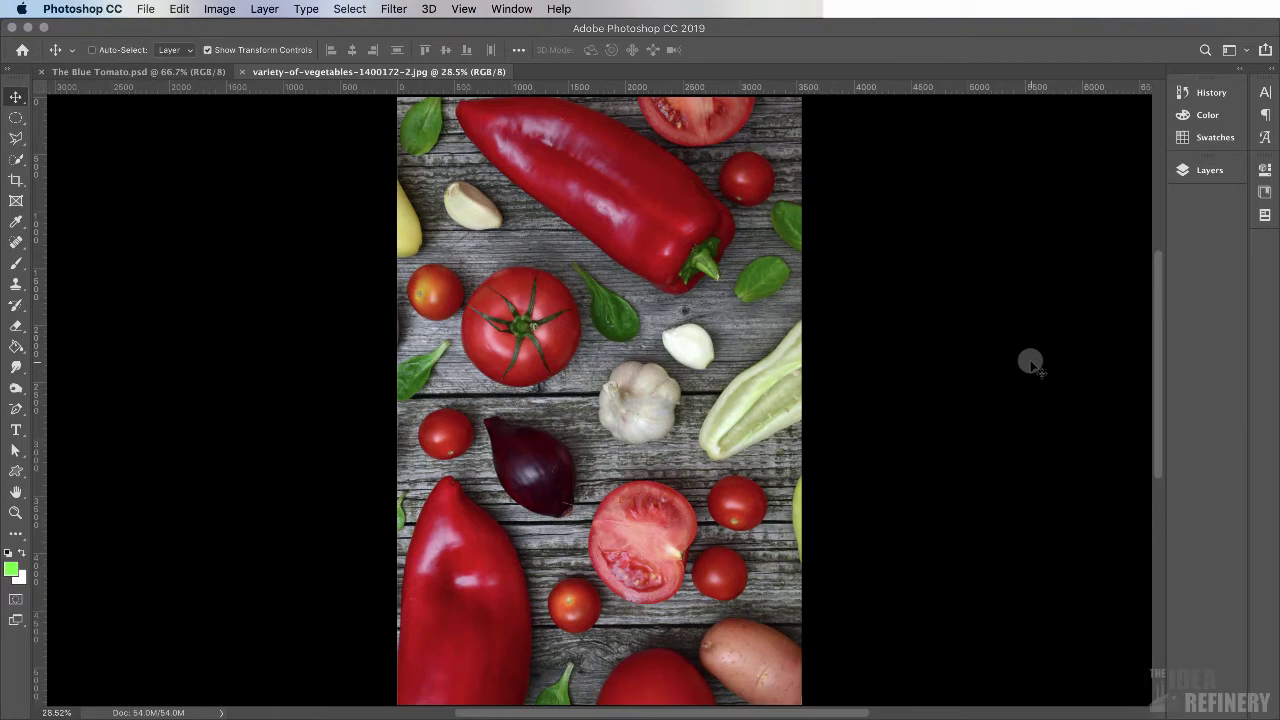
key(super+equal)
key(super+equal)
key(super+equal)
key(super+equal)
key(super+equal)
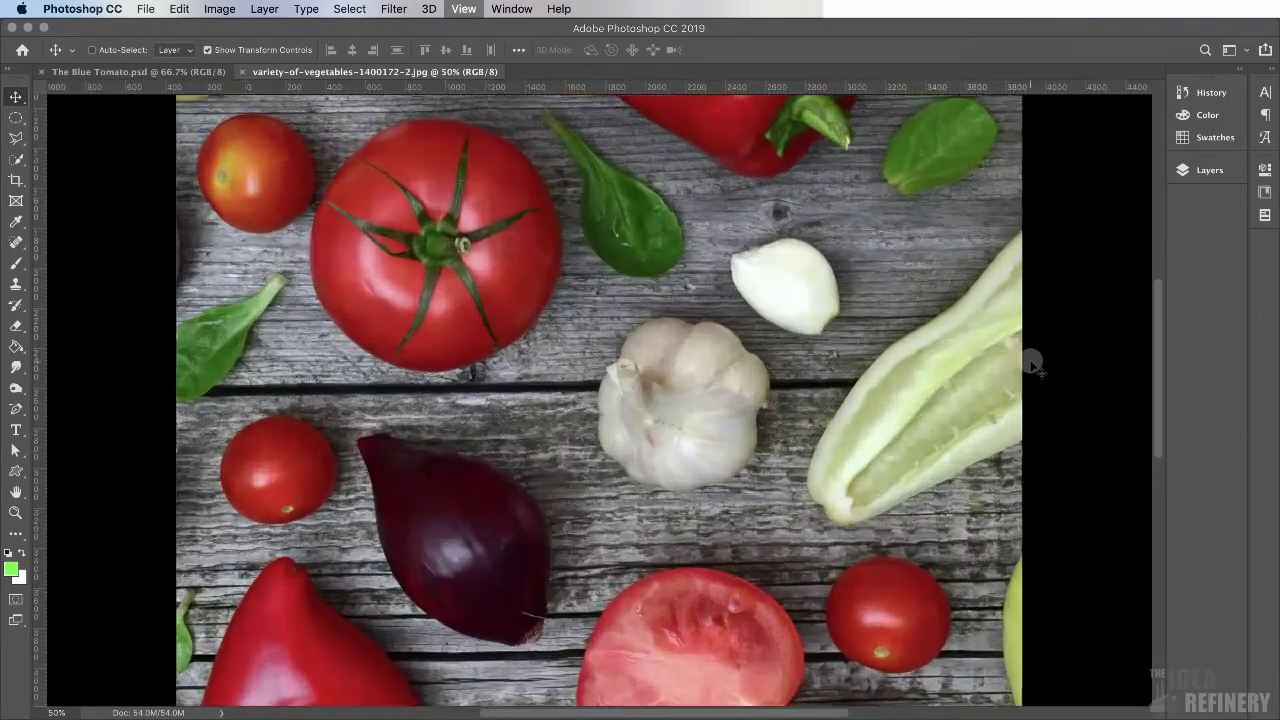
key(super+equal)
key(super+equal)
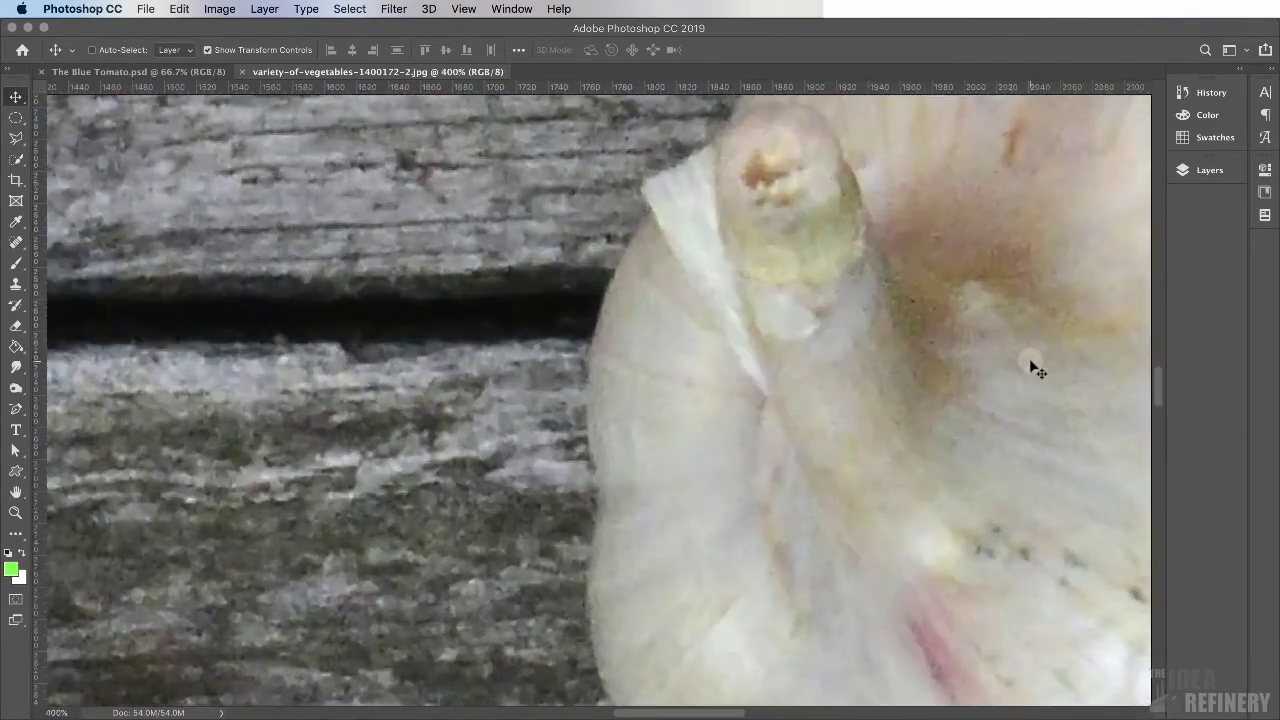
key(super+equal)
key(super+equal)
key(super+equal)
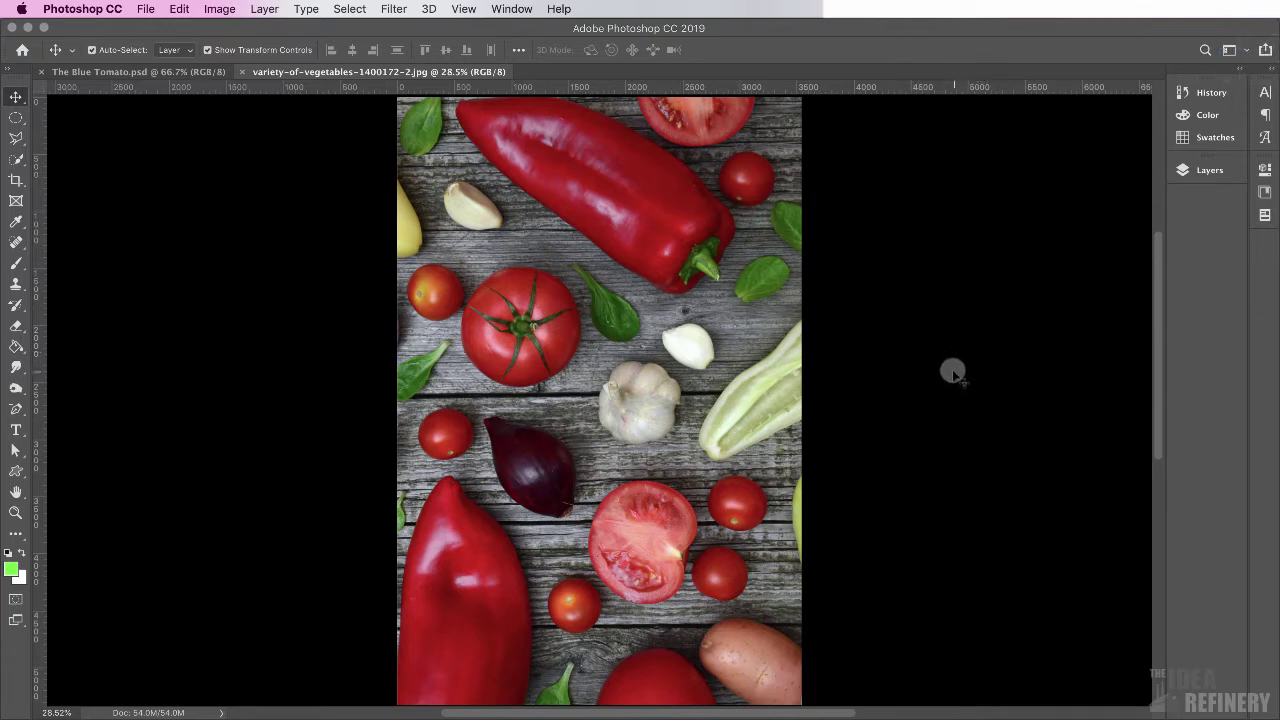
Open the Image Size dialog for the 3543 × 5330 px, 72 ppi vegetables photo.
click(220, 9)
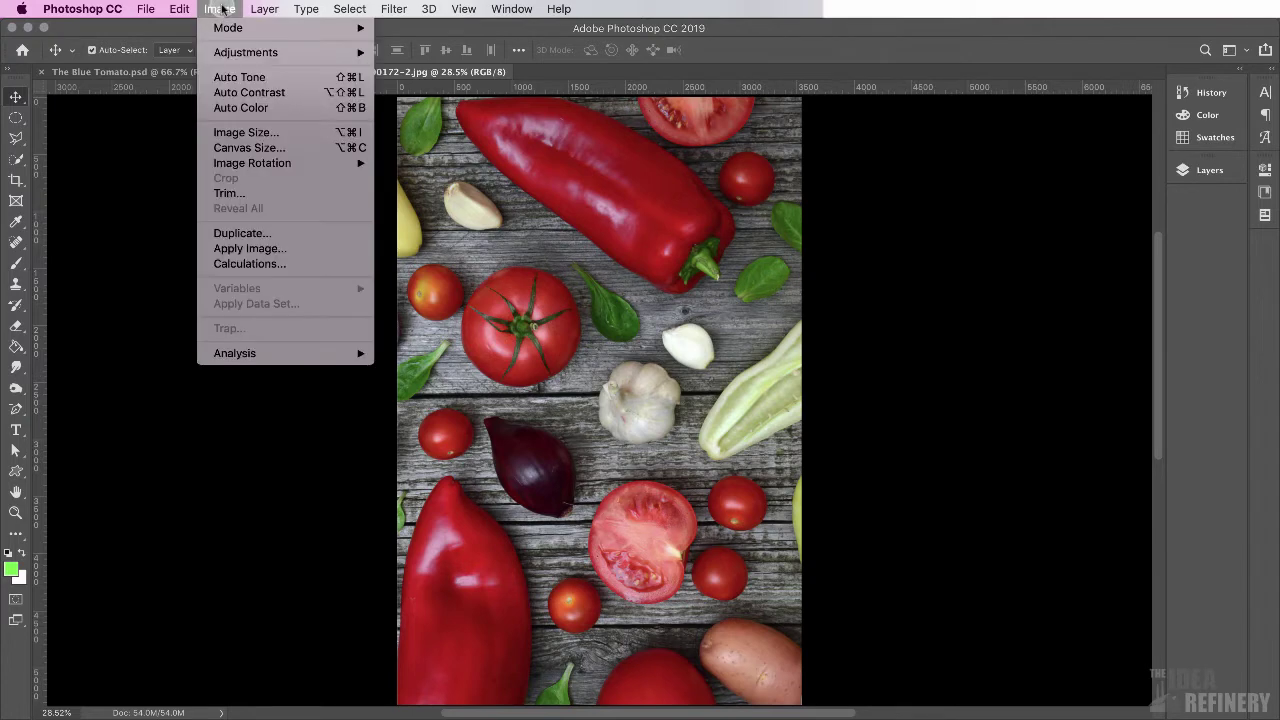
click(255, 135)
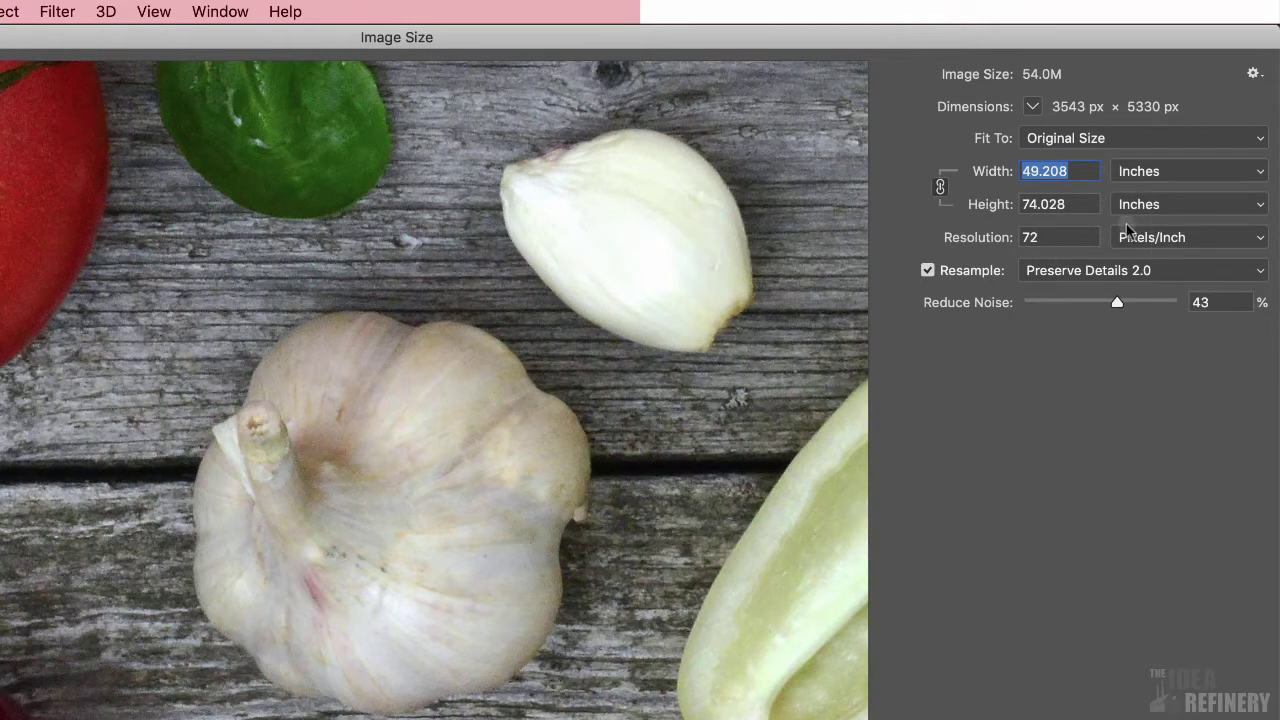
Turn off Resample and set Resolution to 300 pixels/inch, giving 11.81 × 17.767 inches.
click(927, 270)
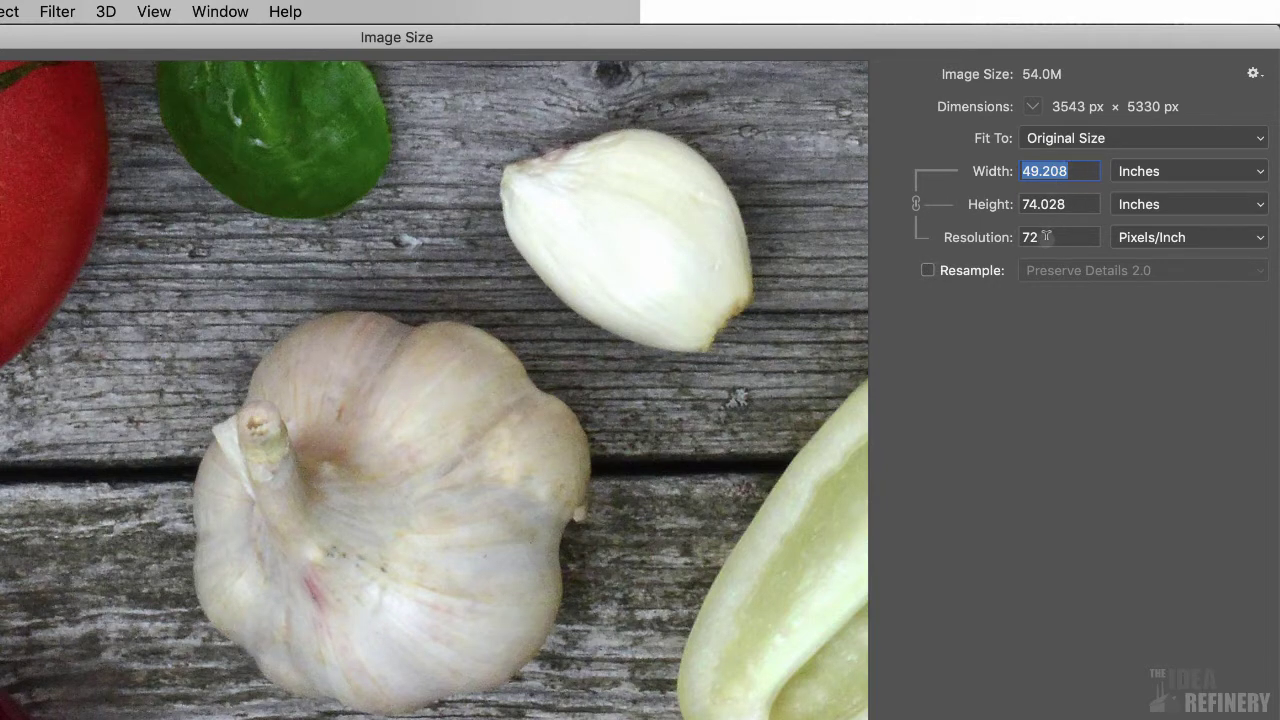
drag(1044, 236, 1016, 239)
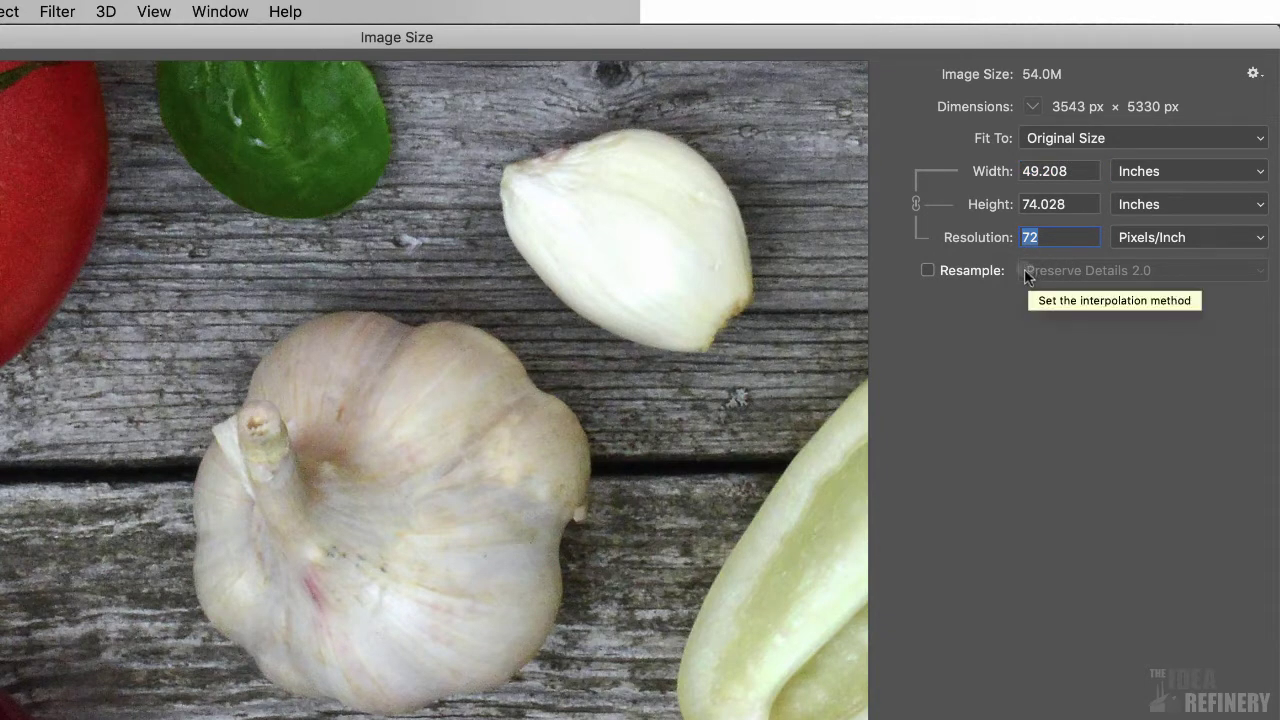
text(266)
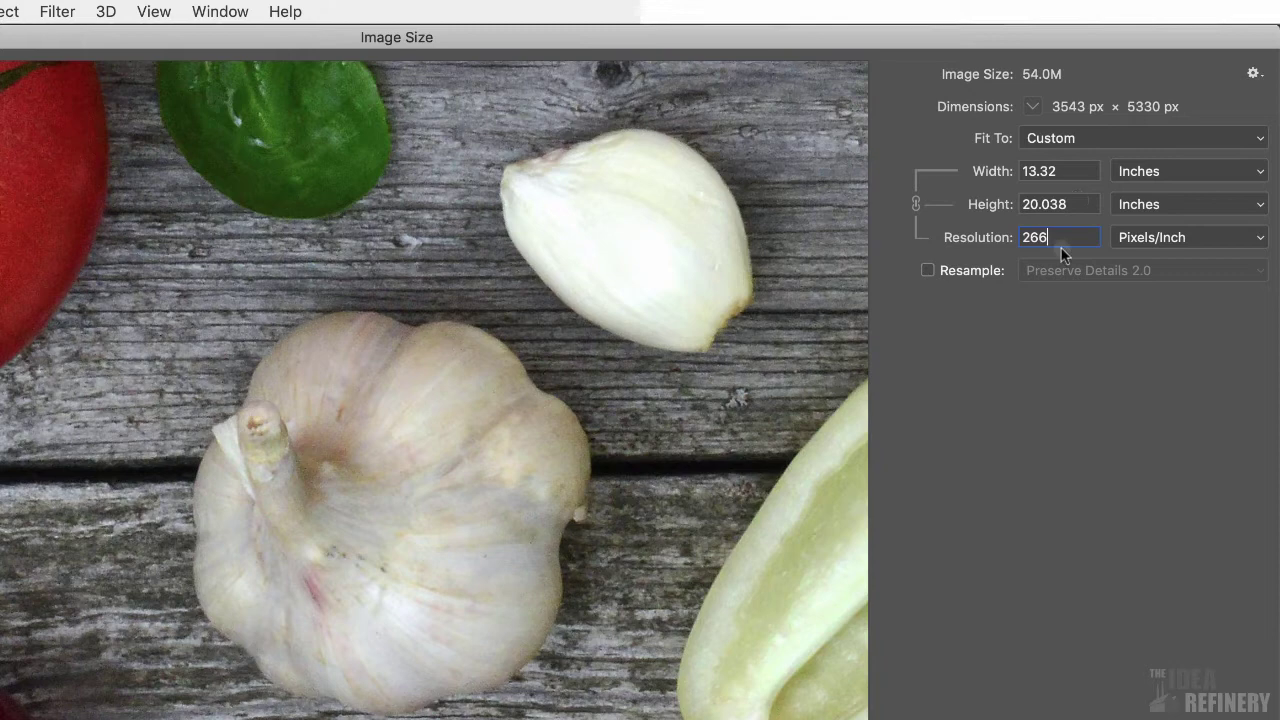
drag(1050, 238, 1024, 237)
text(3)
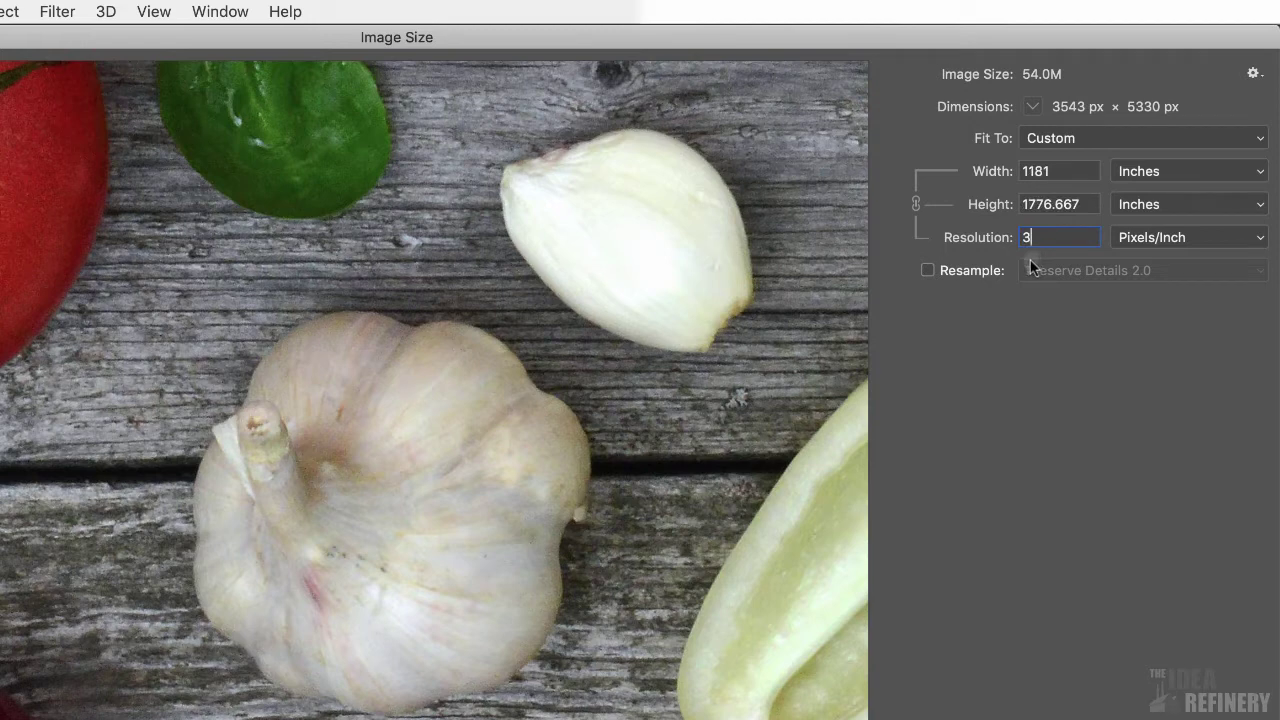
text(00)
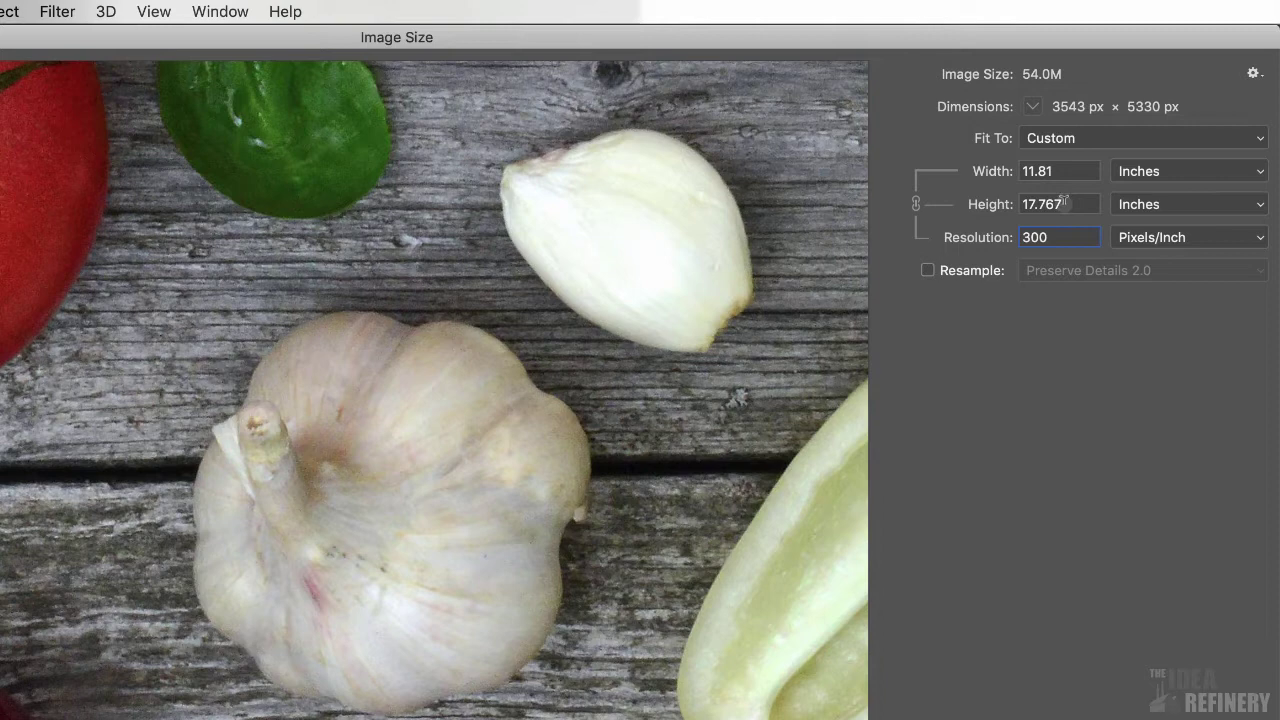
key(super+a)
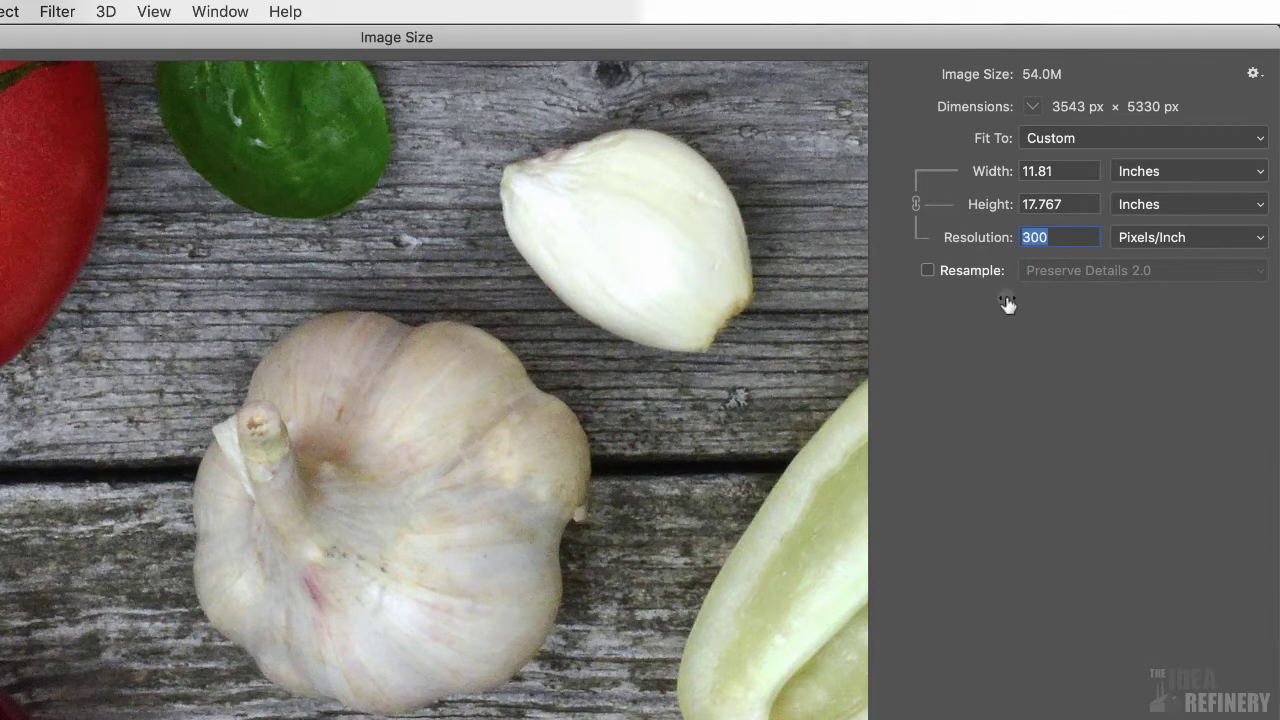
Re-enable resampling (Preserve Details 2.0) and enter a Height of 24 inches.
click(928, 270)
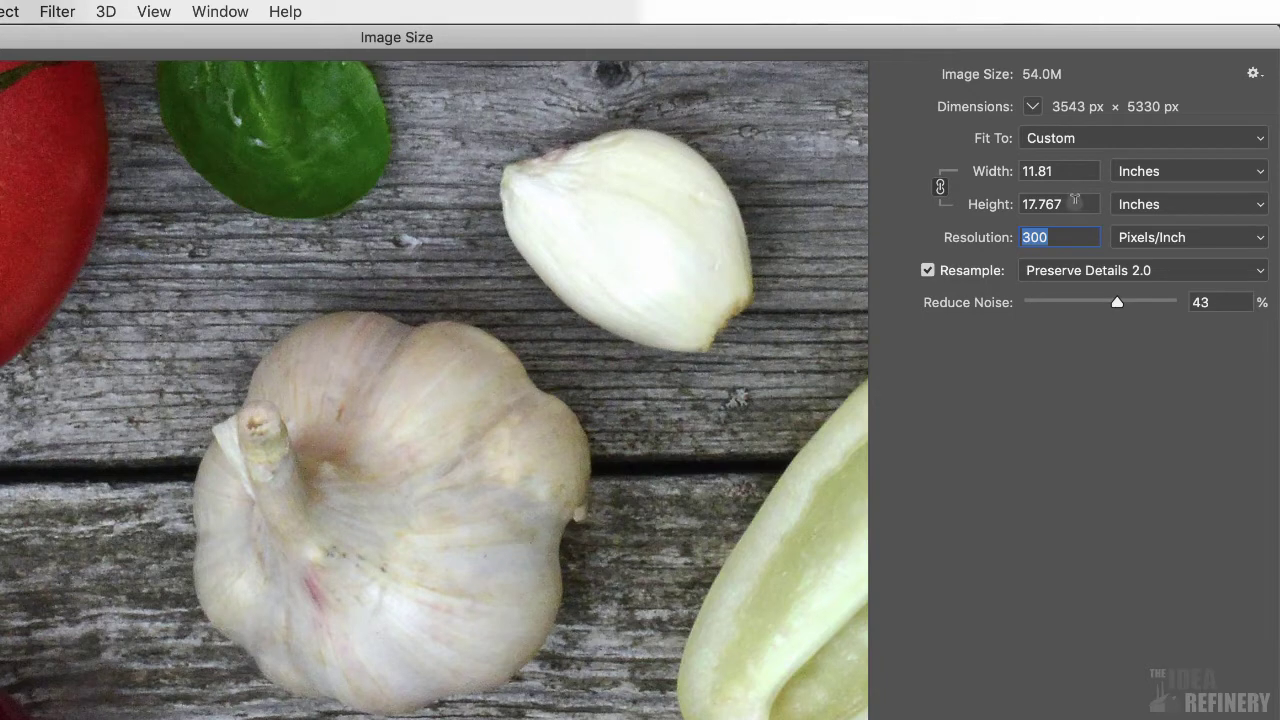
drag(1075, 201, 1018, 204)
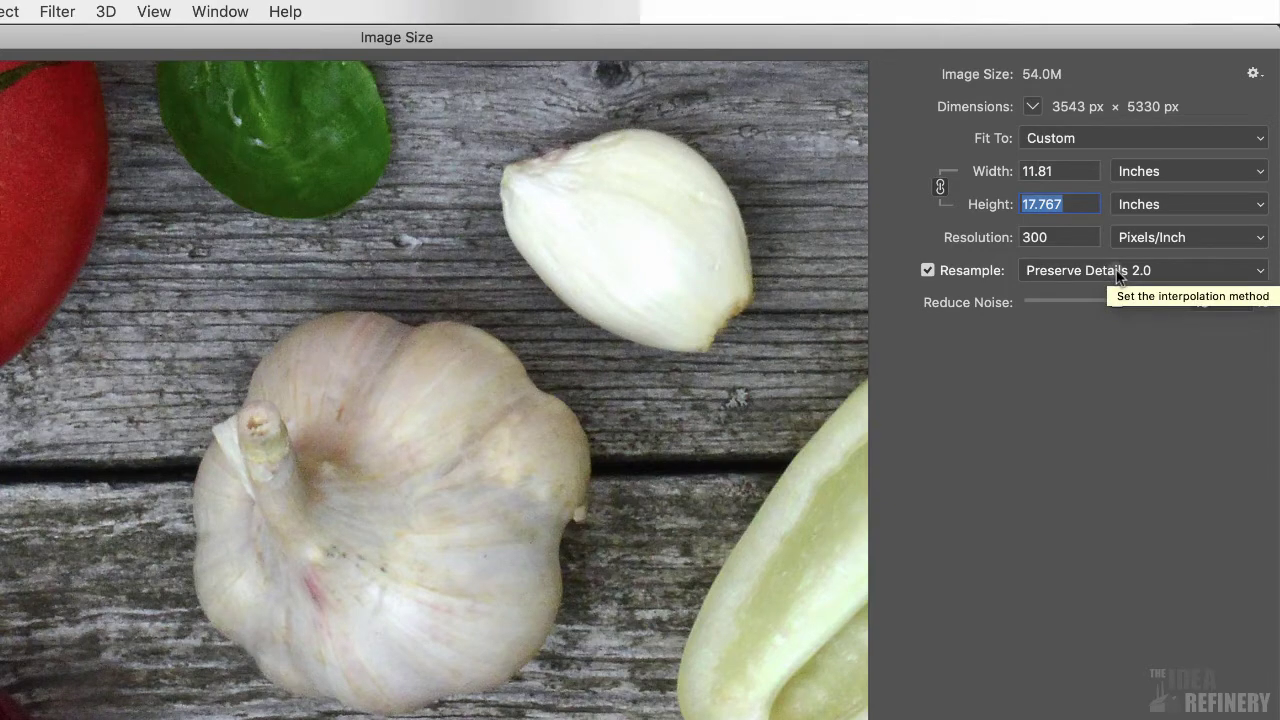
text(2)
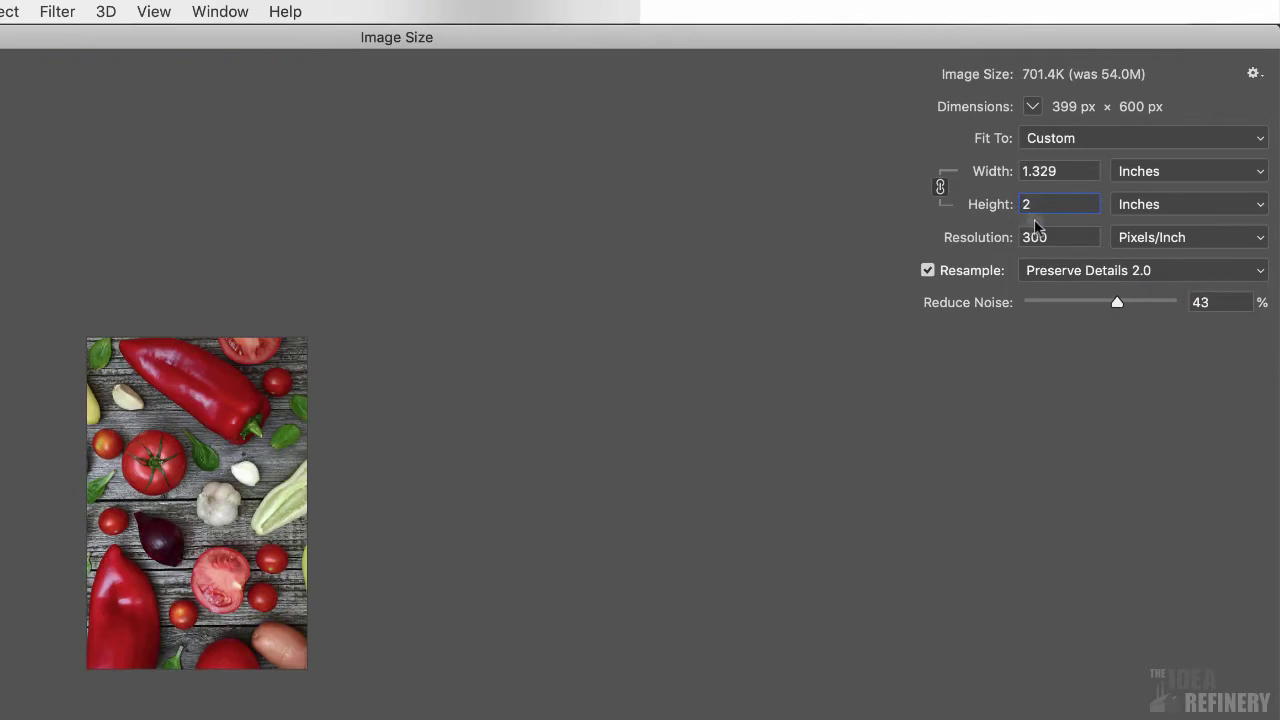
text(4)
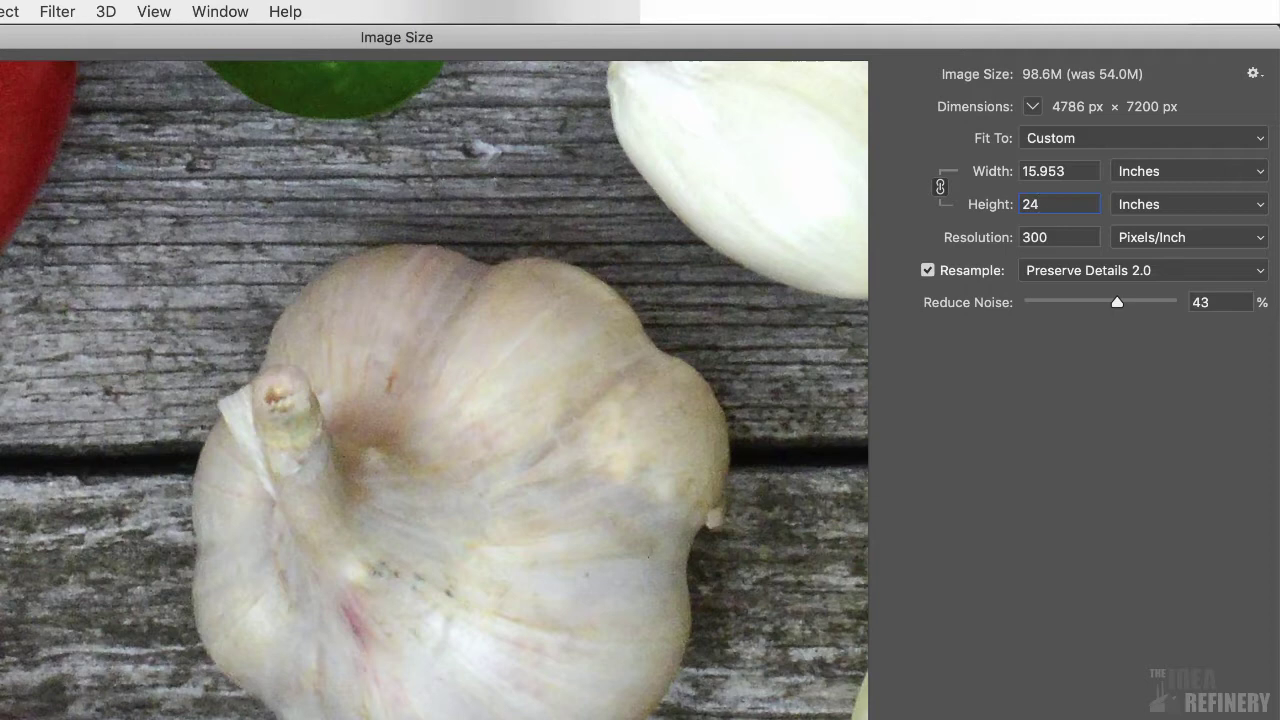
super+click(320, 392)
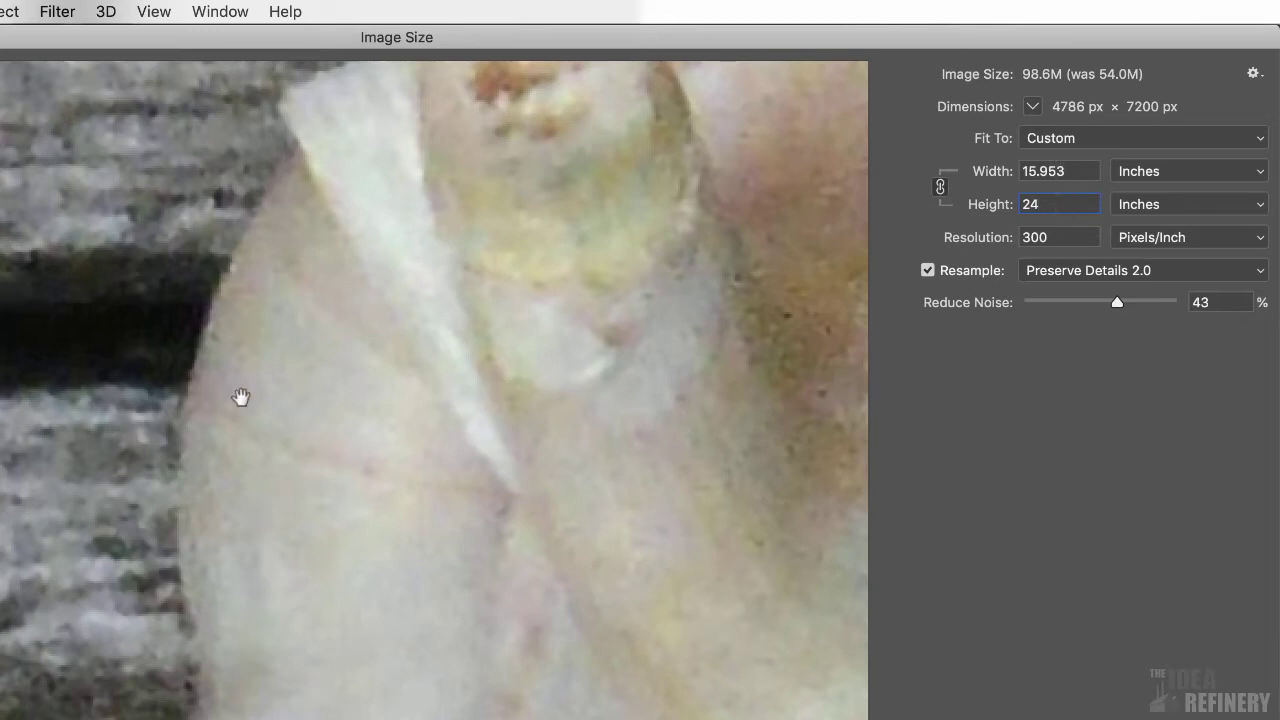
click(1022, 450)
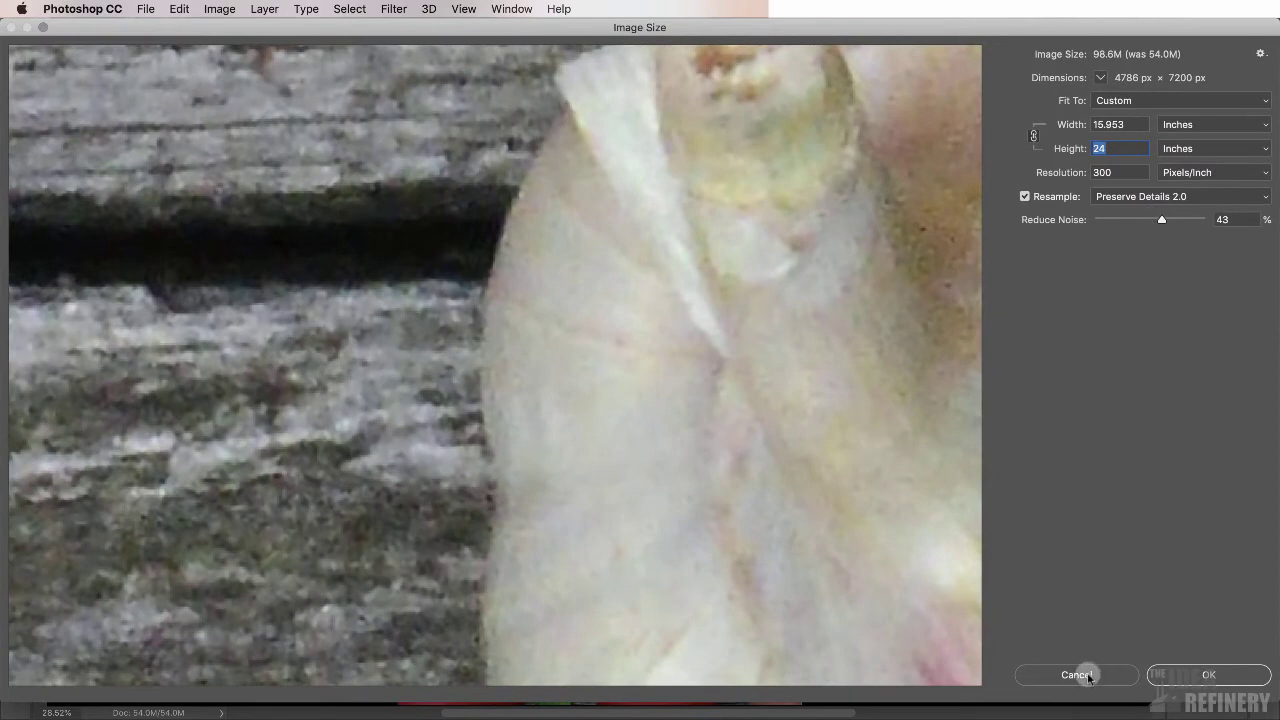
Cancel the Image Size dialog and bring The Blue Tomato.psd document to the front.
click(1077, 675)
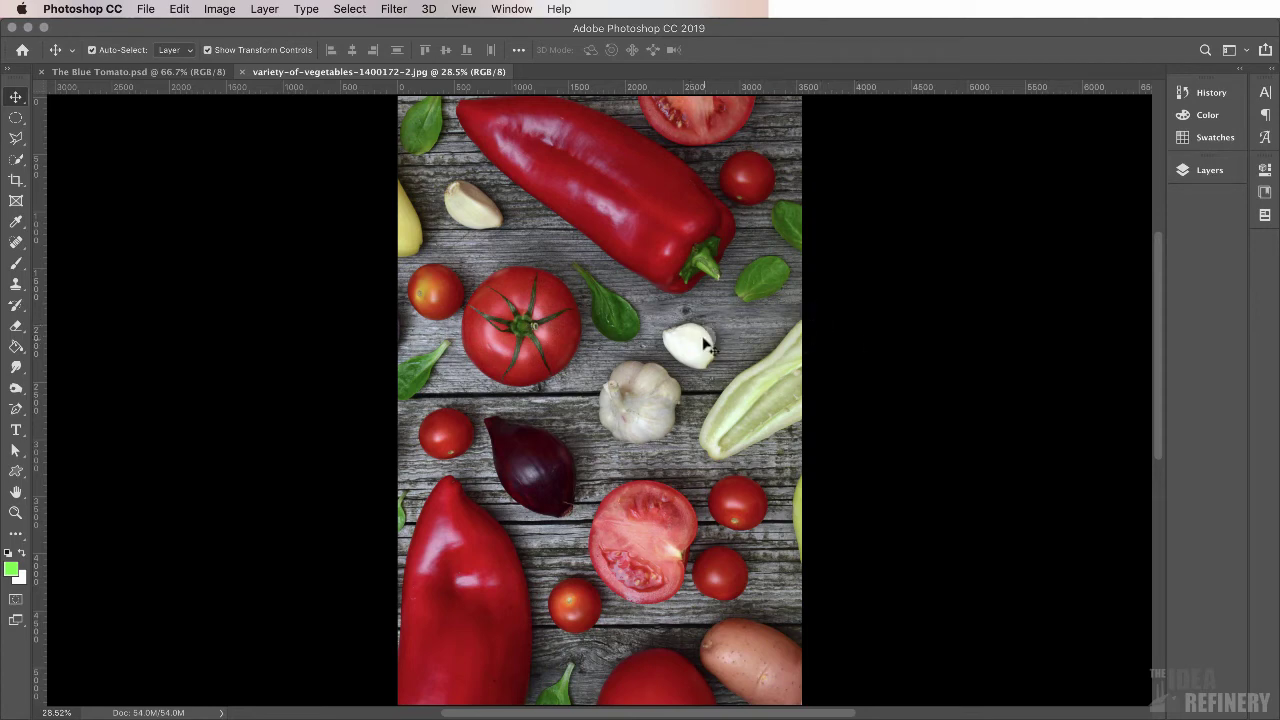
click(158, 71)
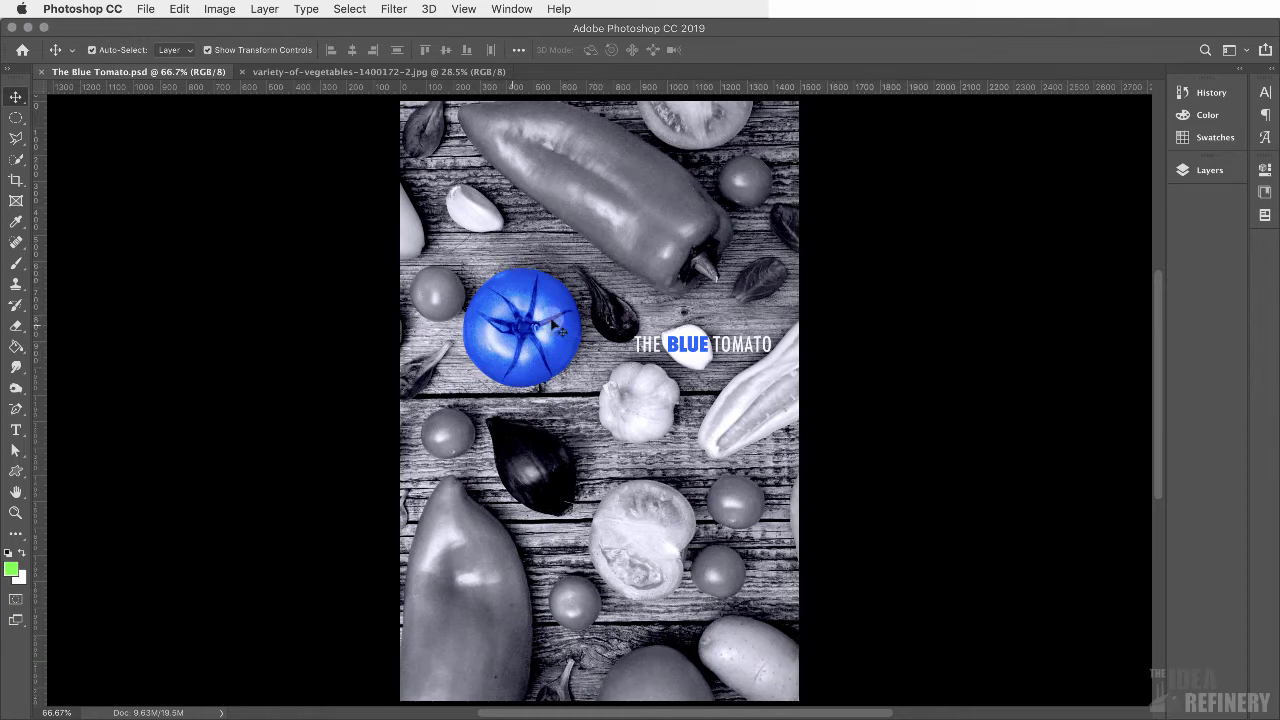
Expand the Layers panel and hide Black & White, Hue/Saturation, Photo Filter, Levels and title layers.
click(1228, 170)
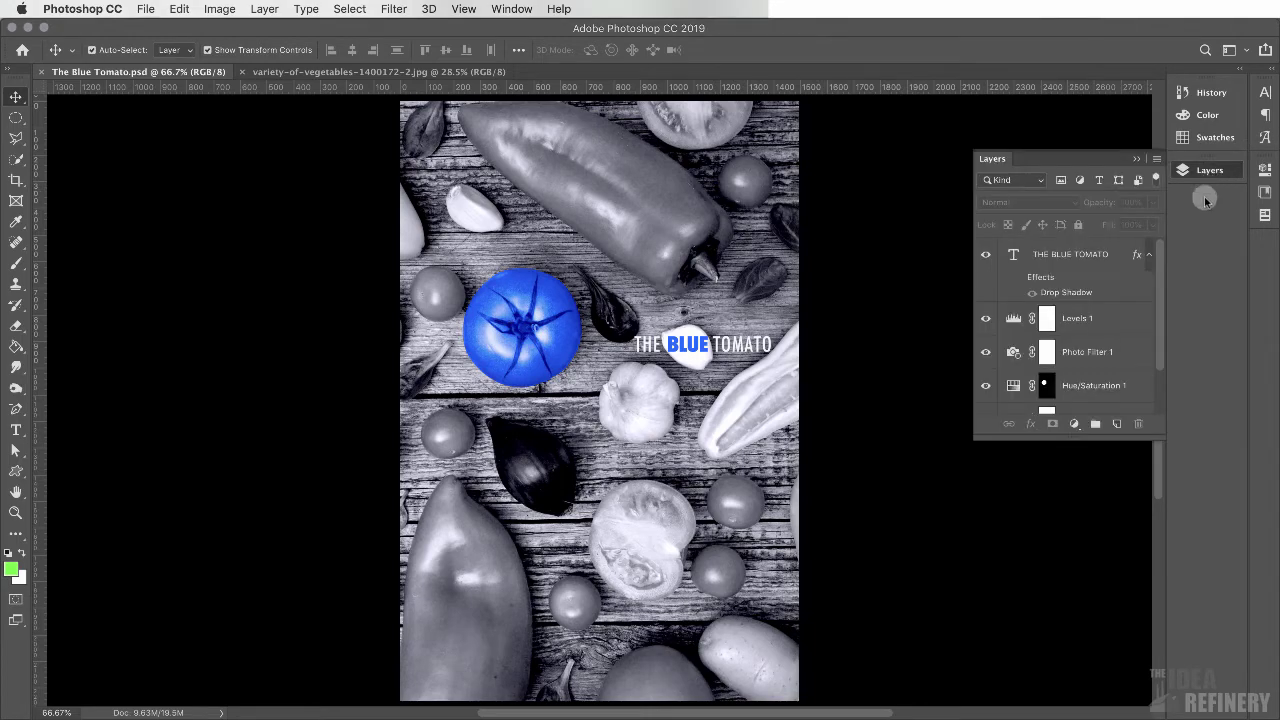
drag(1118, 434, 1110, 604)
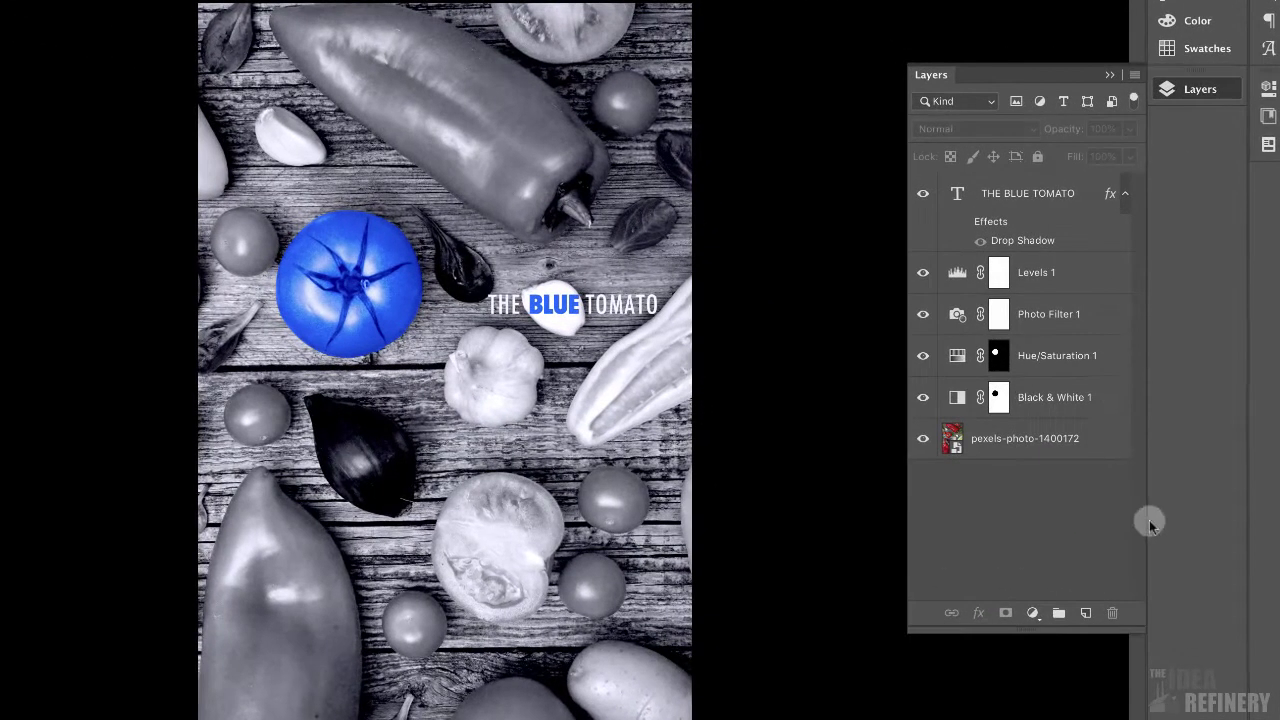
click(923, 397)
click(923, 358)
click(923, 314)
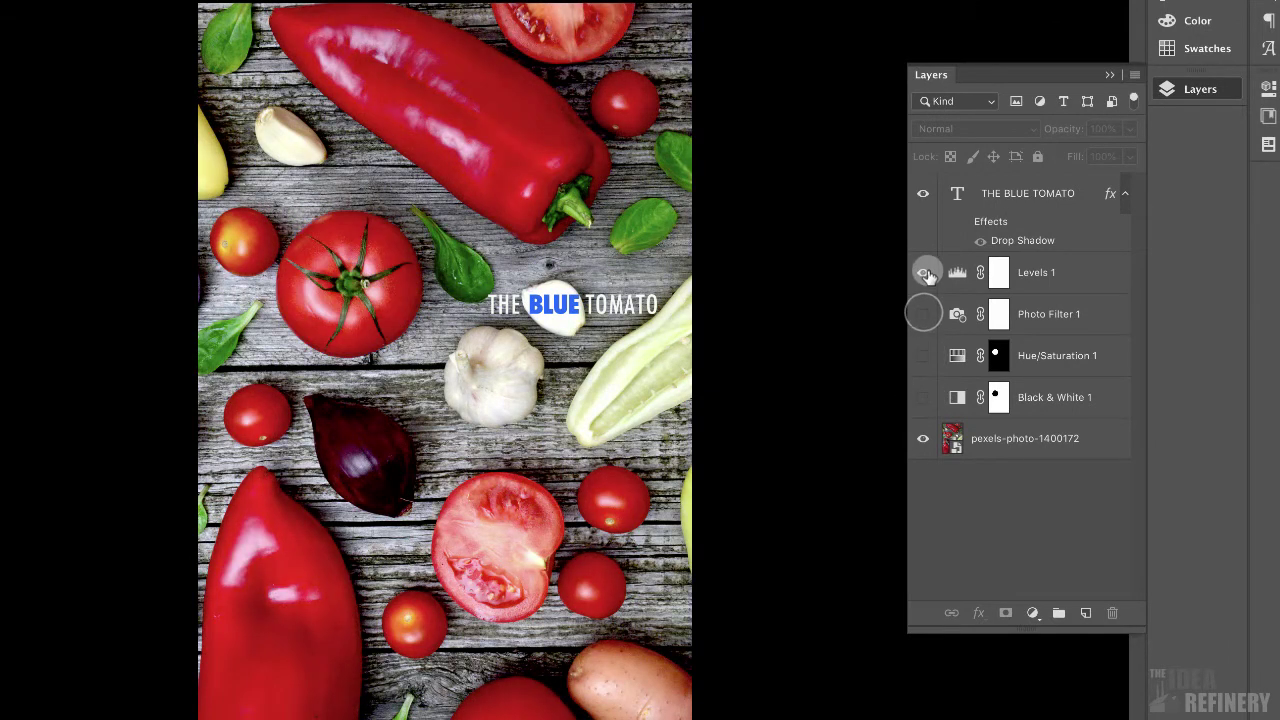
click(923, 272)
click(923, 193)
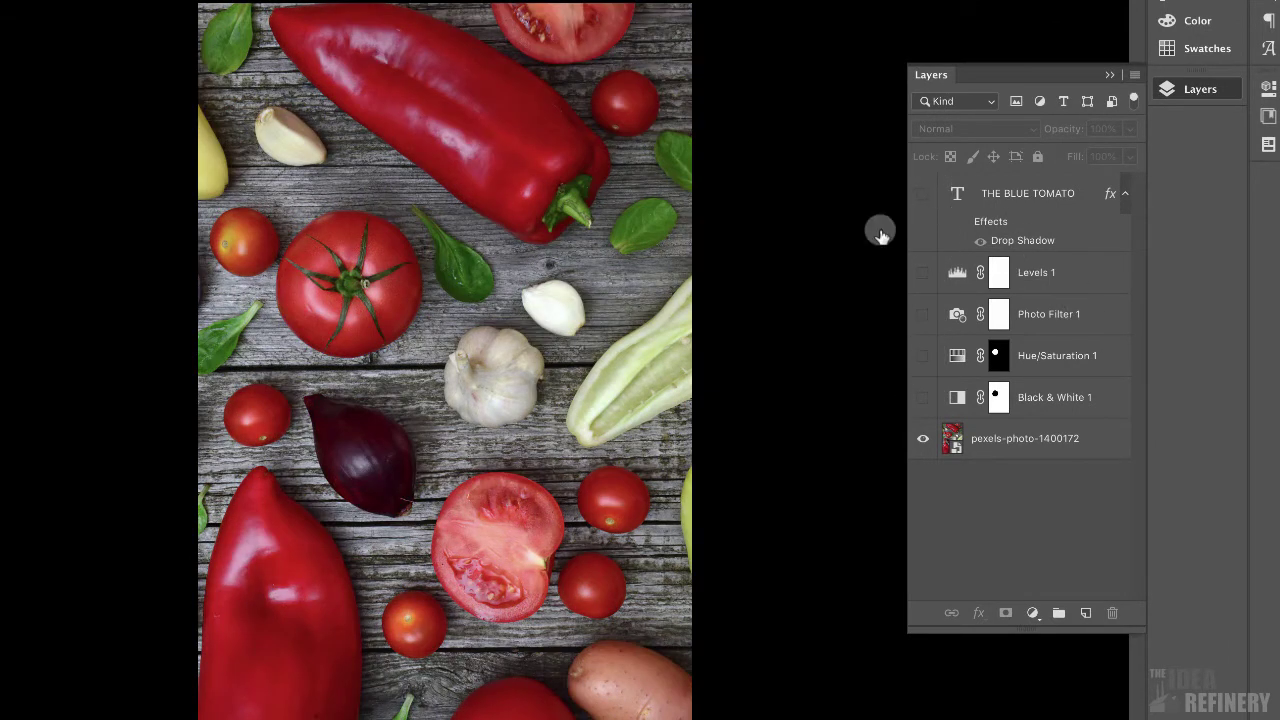
click(519, 113)
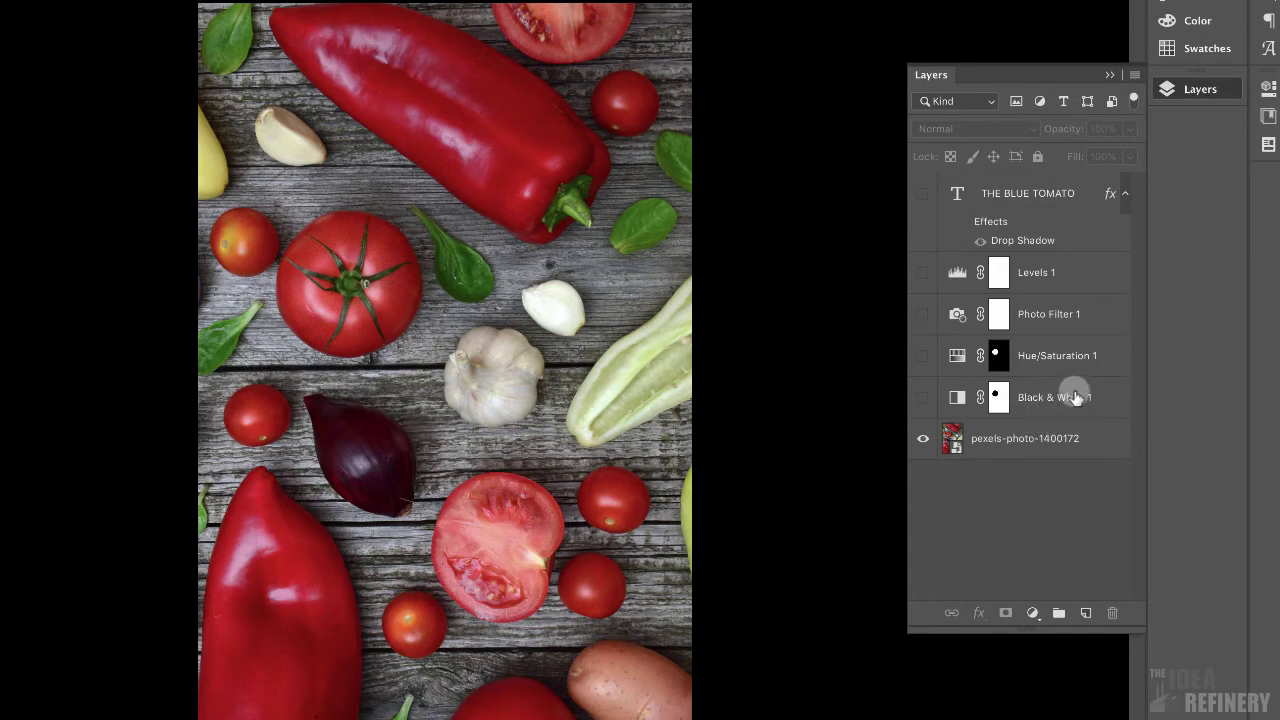
Turn Black & White, Hue/Saturation, Photo Filter, Levels and the title back on.
click(924, 399)
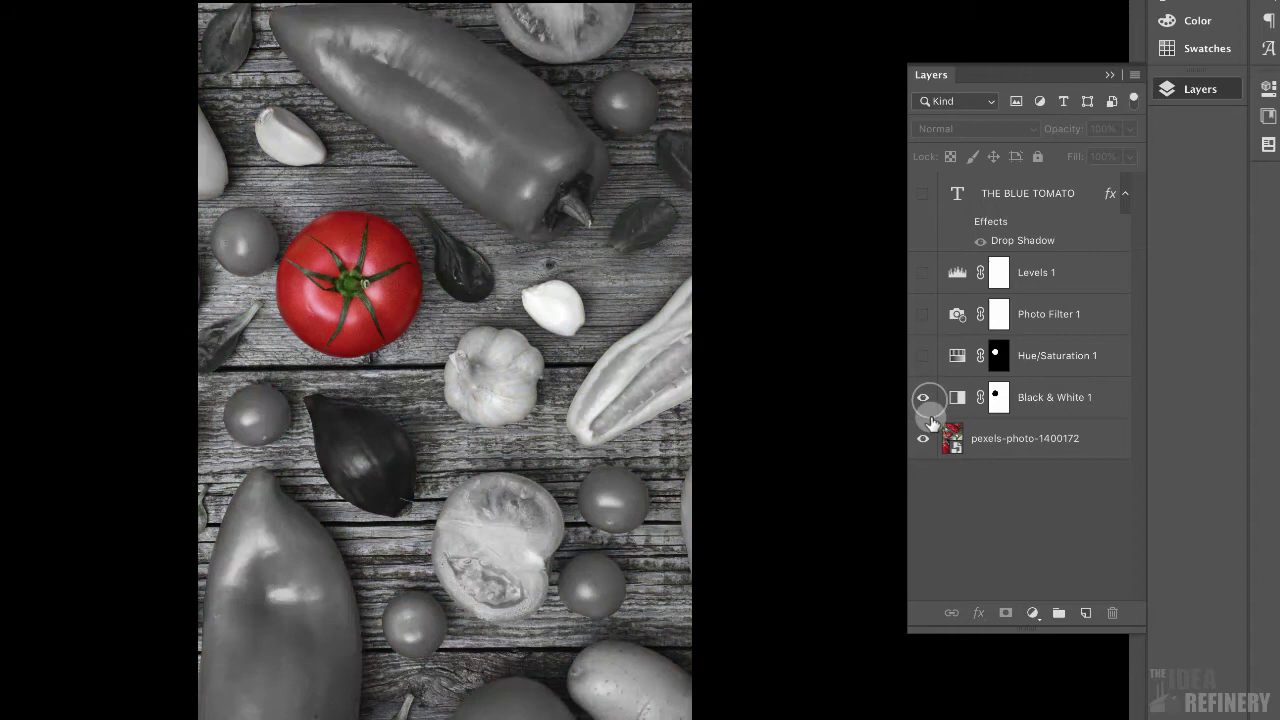
click(923, 357)
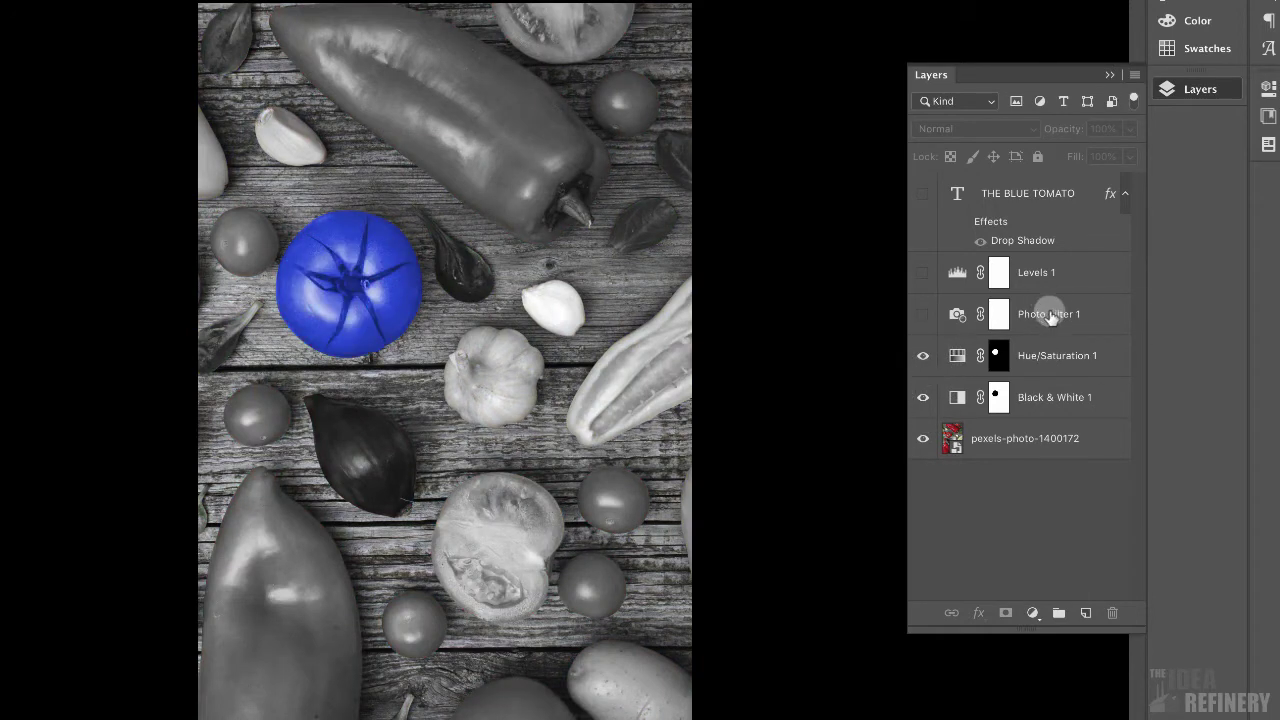
click(923, 315)
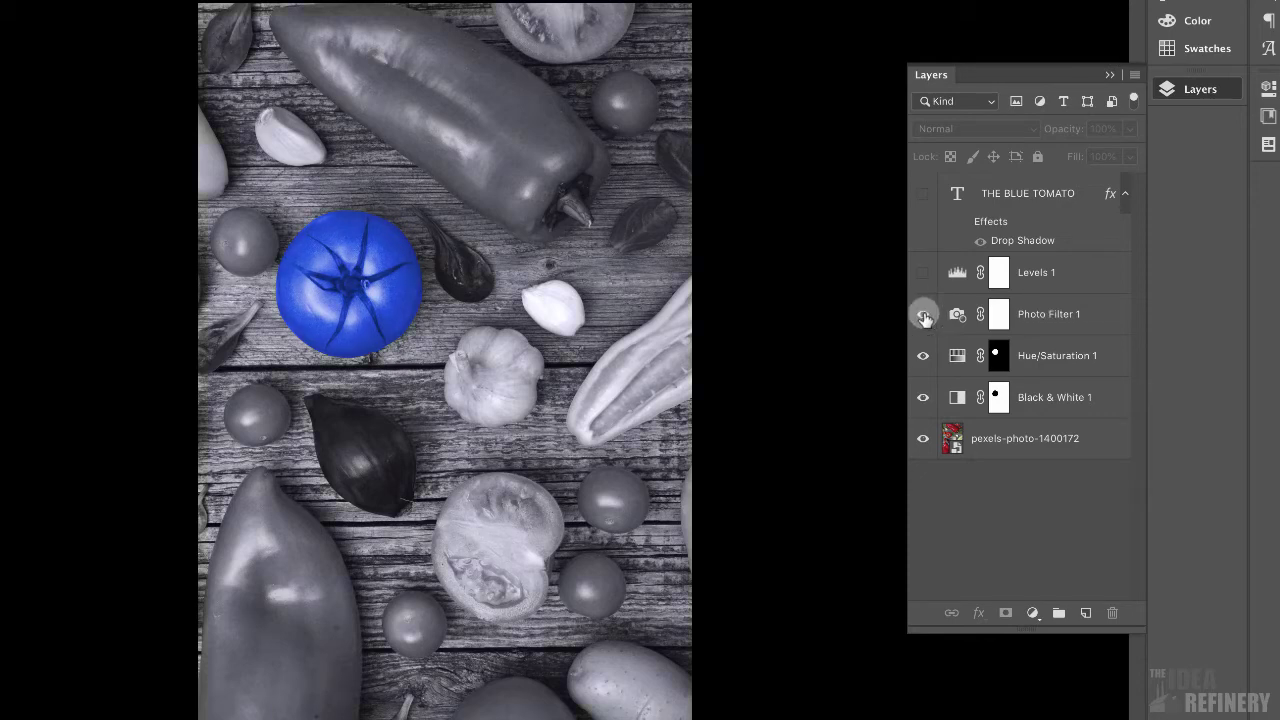
drag(923, 272, 925, 195)
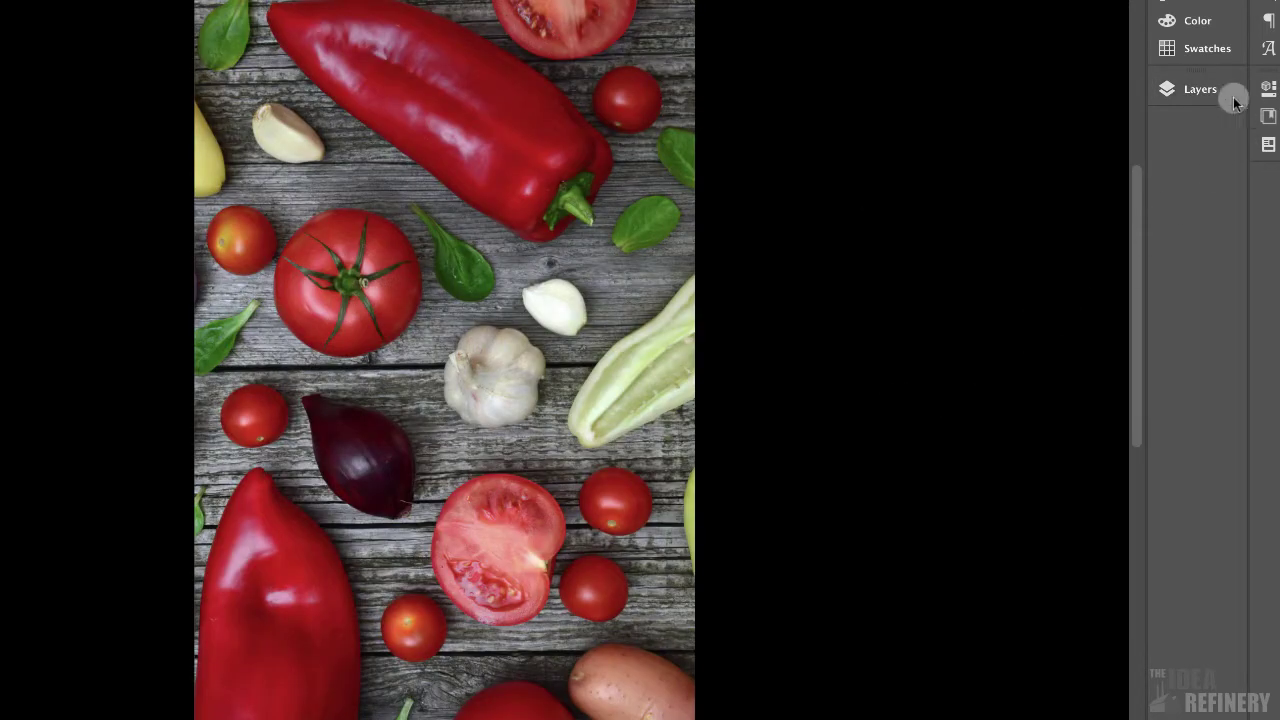
In the unedited vegetable photo, add a Black & White adjustment layer above the Background.
click(1198, 90)
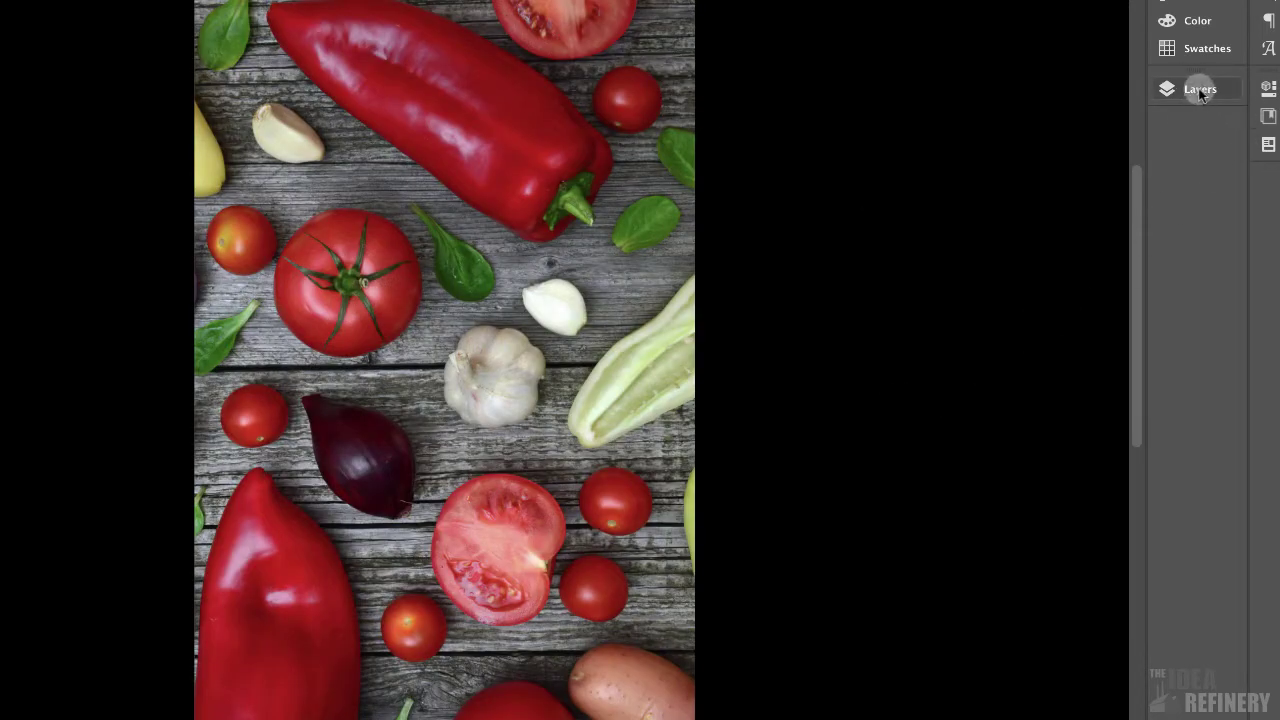
click(1203, 90)
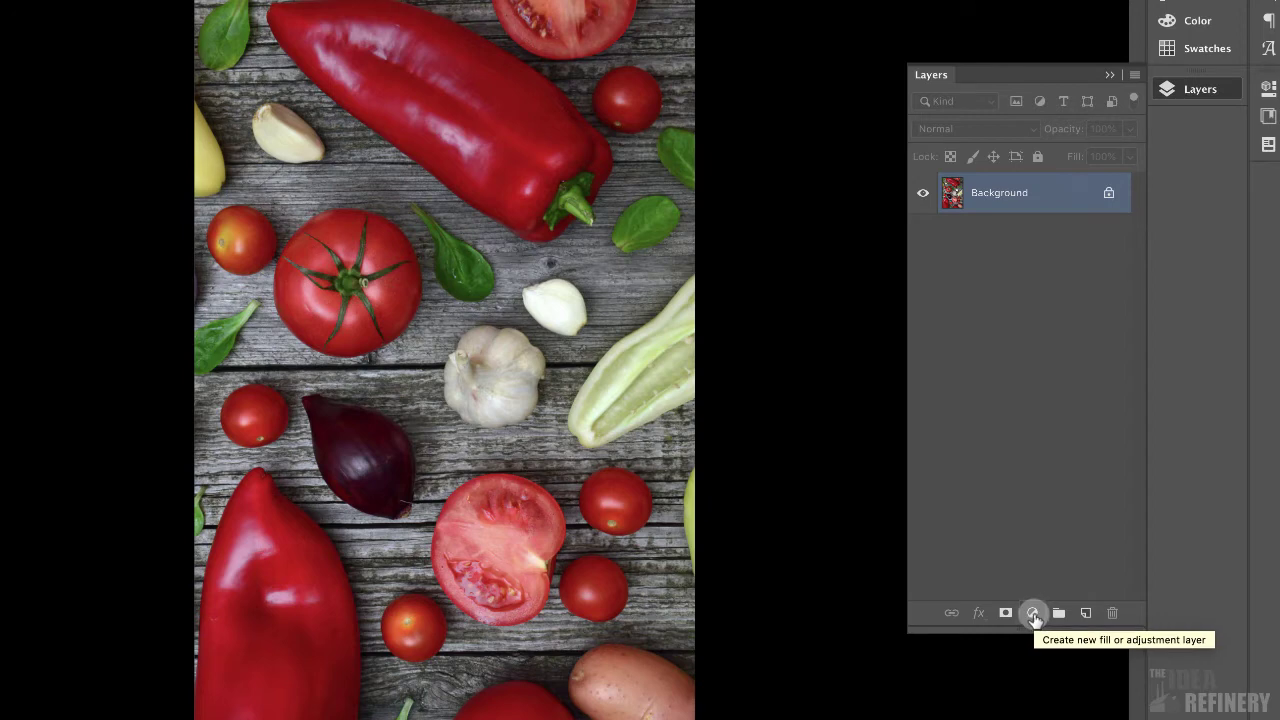
click(1033, 614)
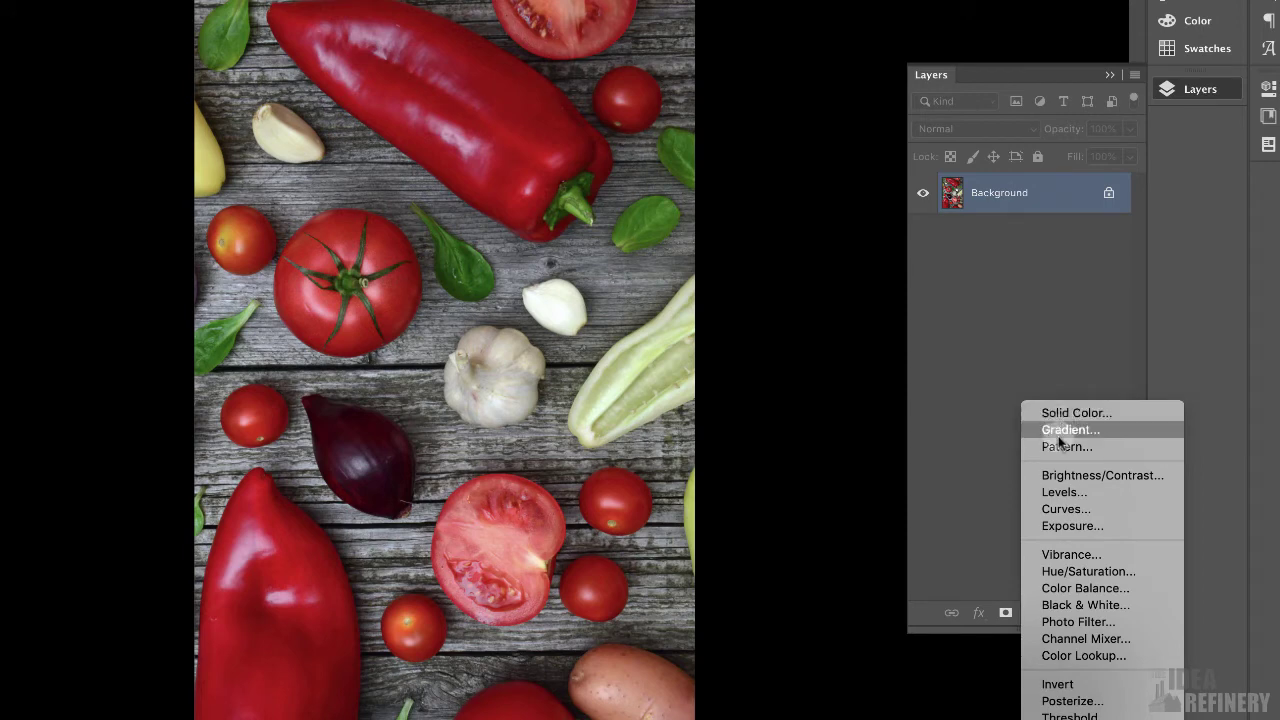
click(1068, 606)
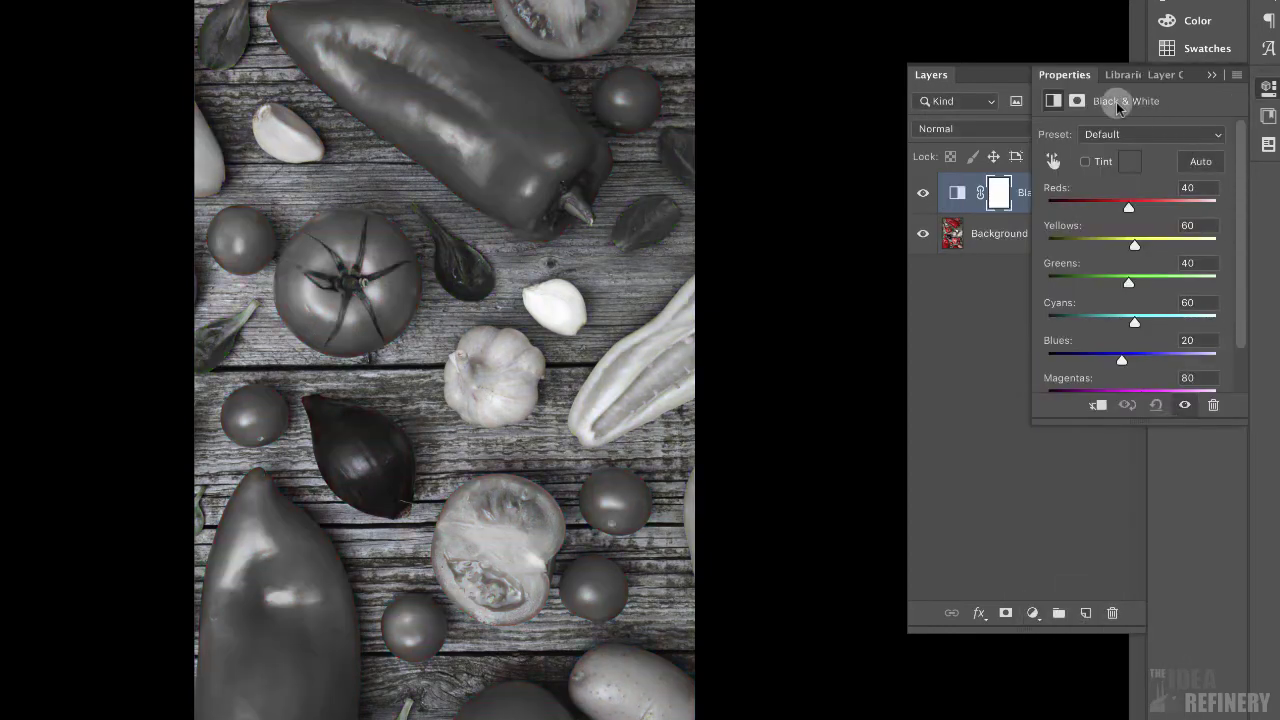
click(1010, 190)
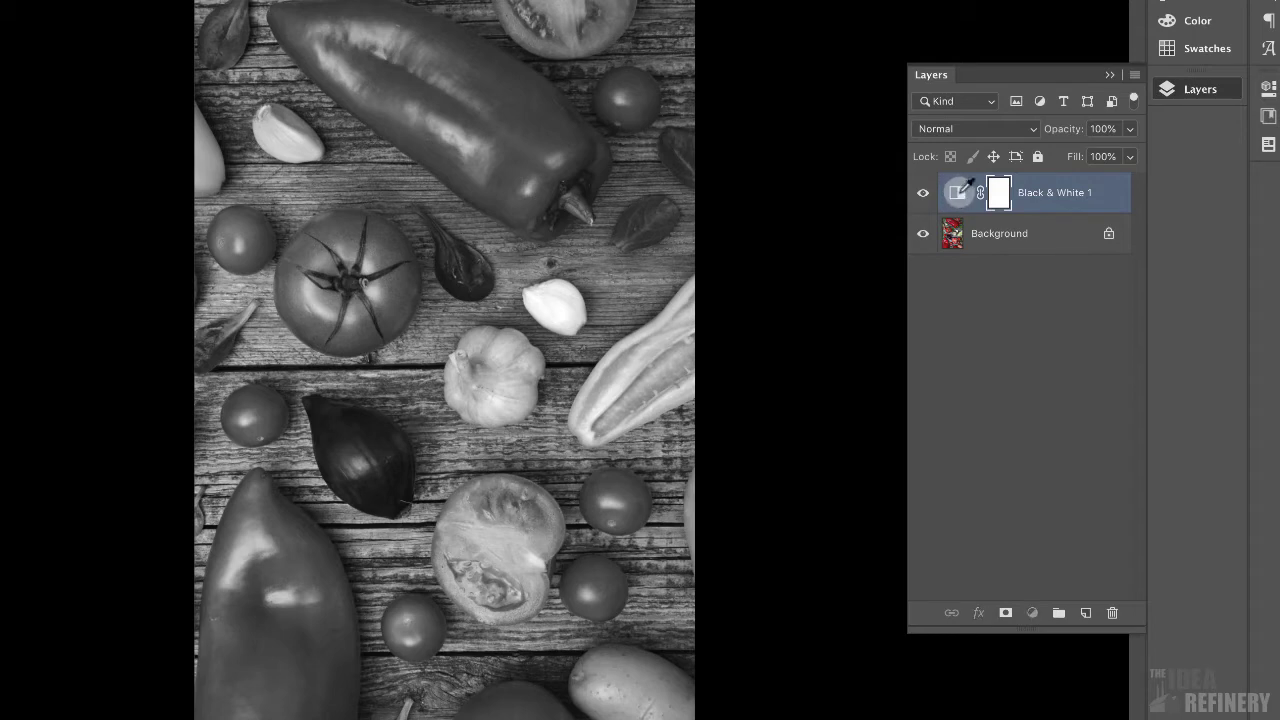
double_click(957, 196)
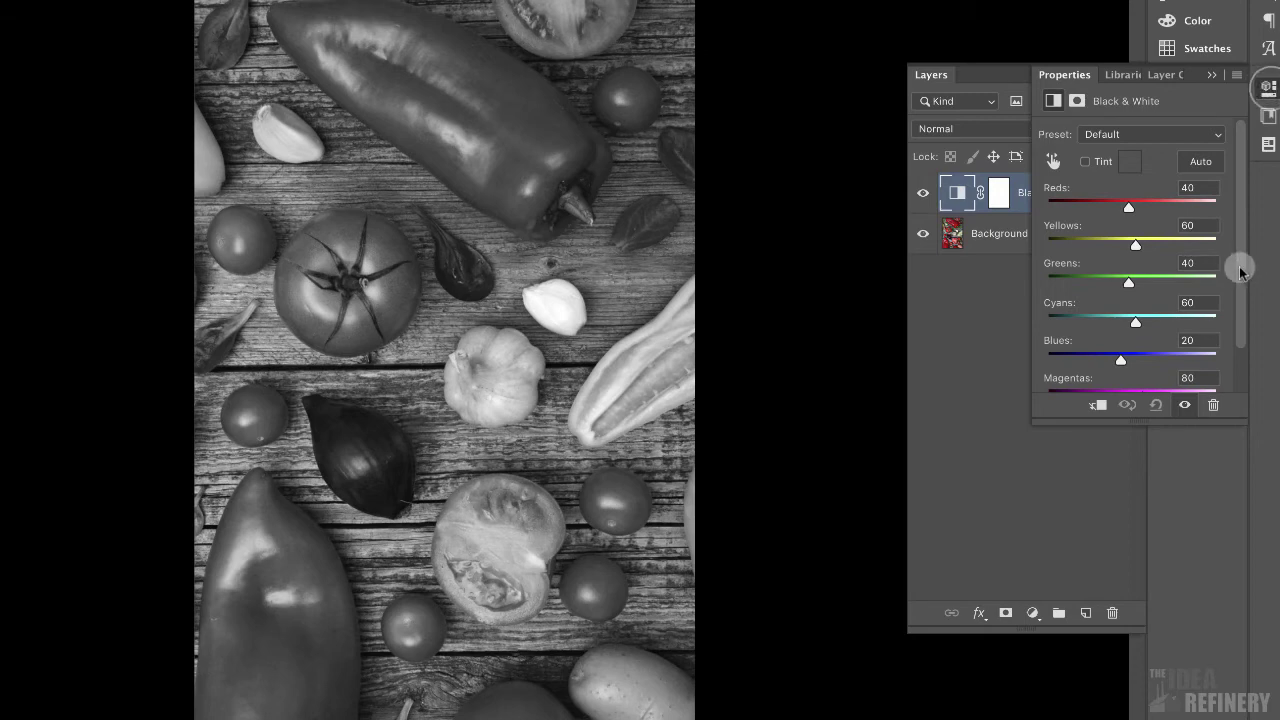
scroll(1243, 273, down, 2)
scroll(1243, 250, up, 2)
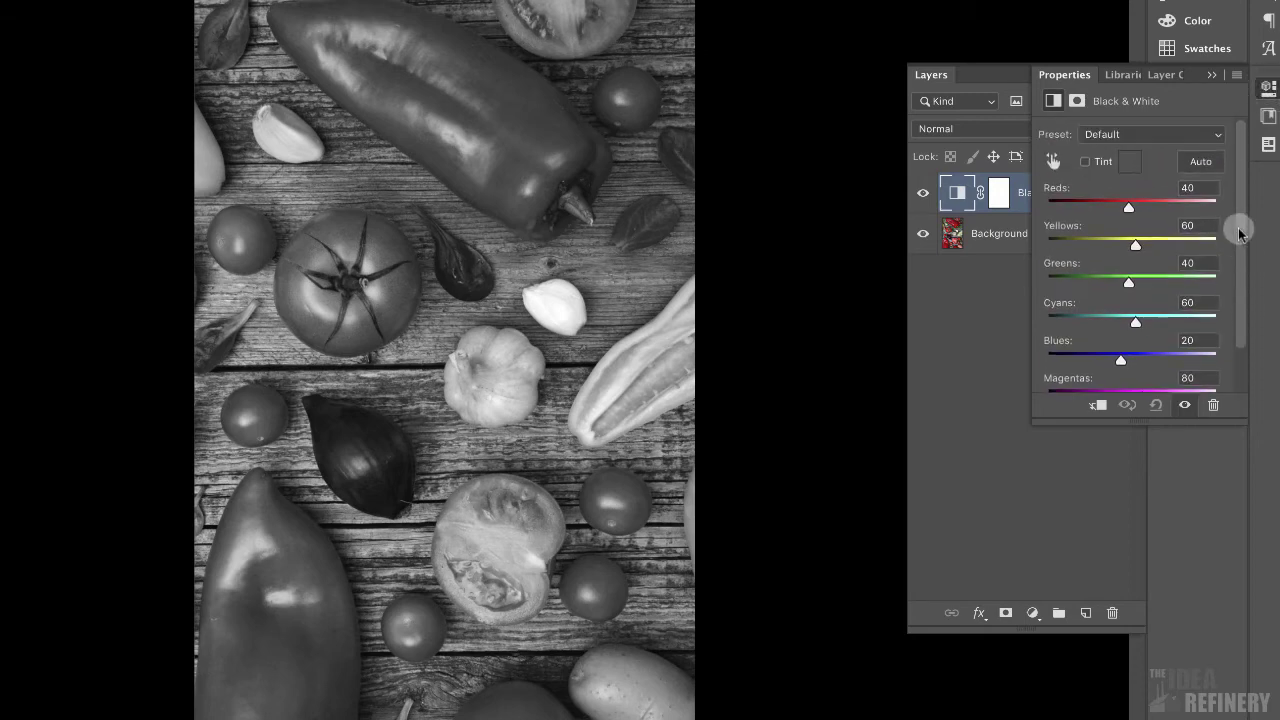
click(1216, 135)
click(1160, 131)
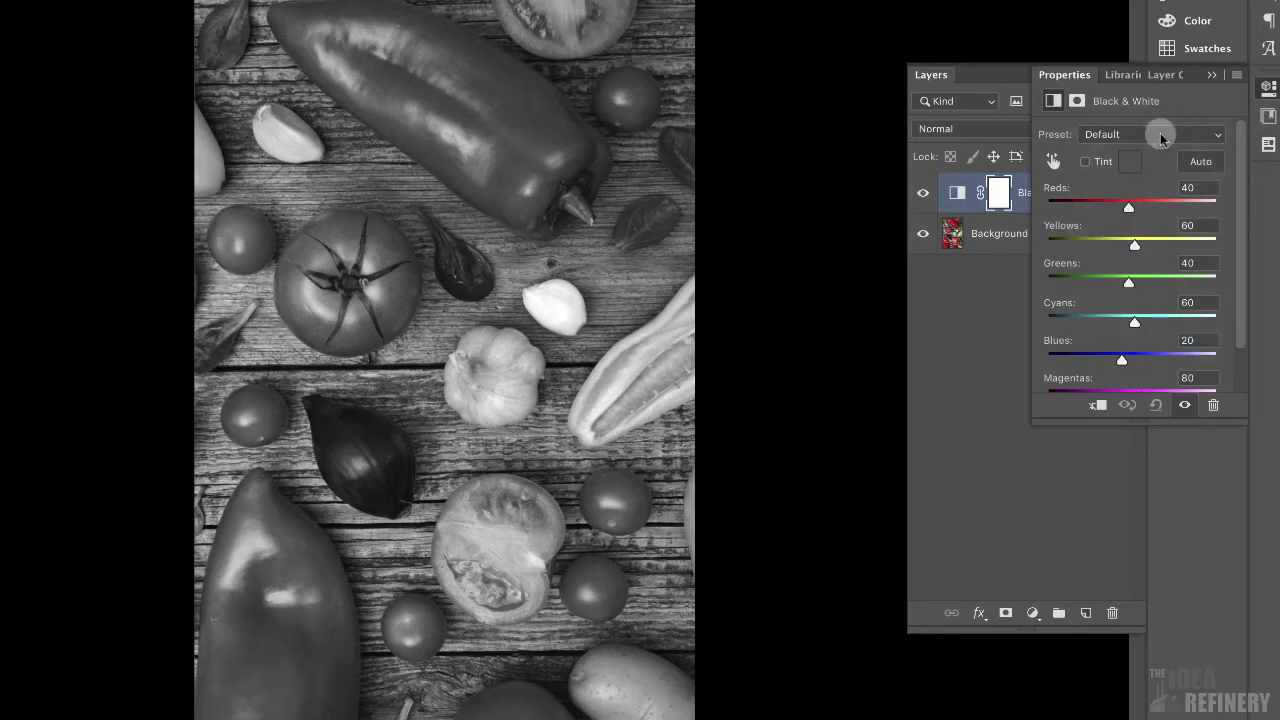
click(1160, 135)
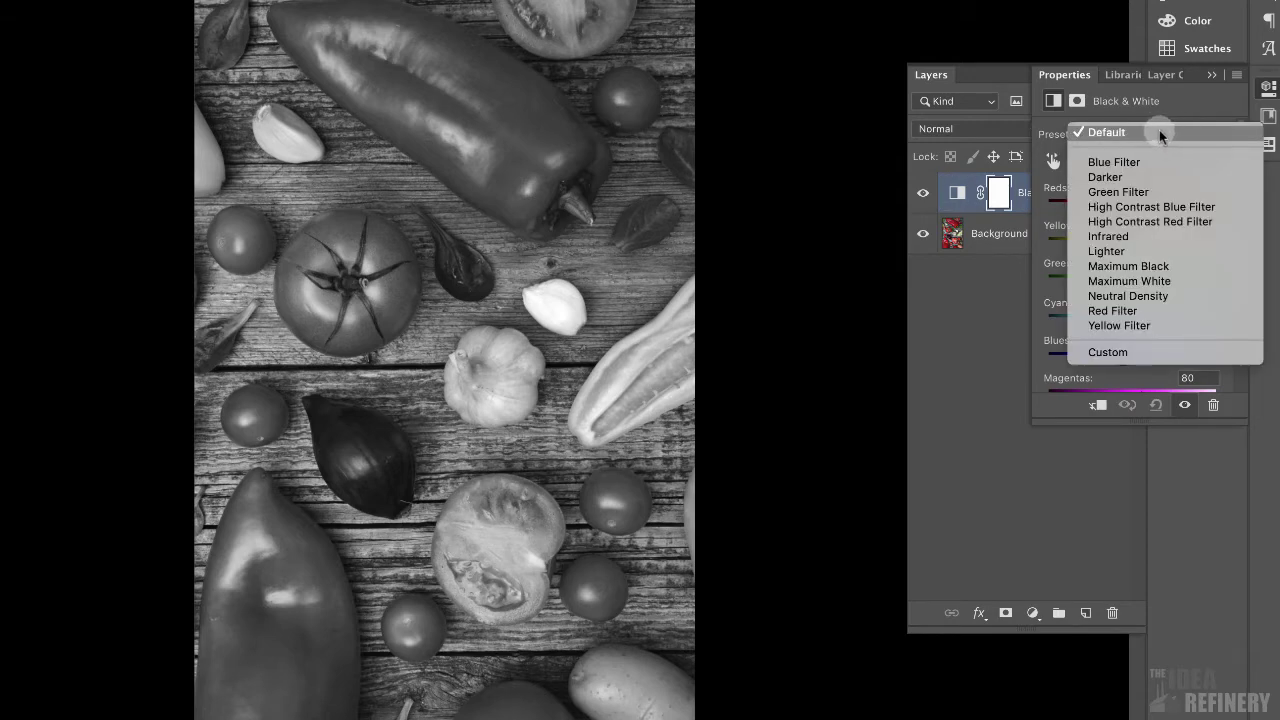
click(1160, 132)
click(1210, 75)
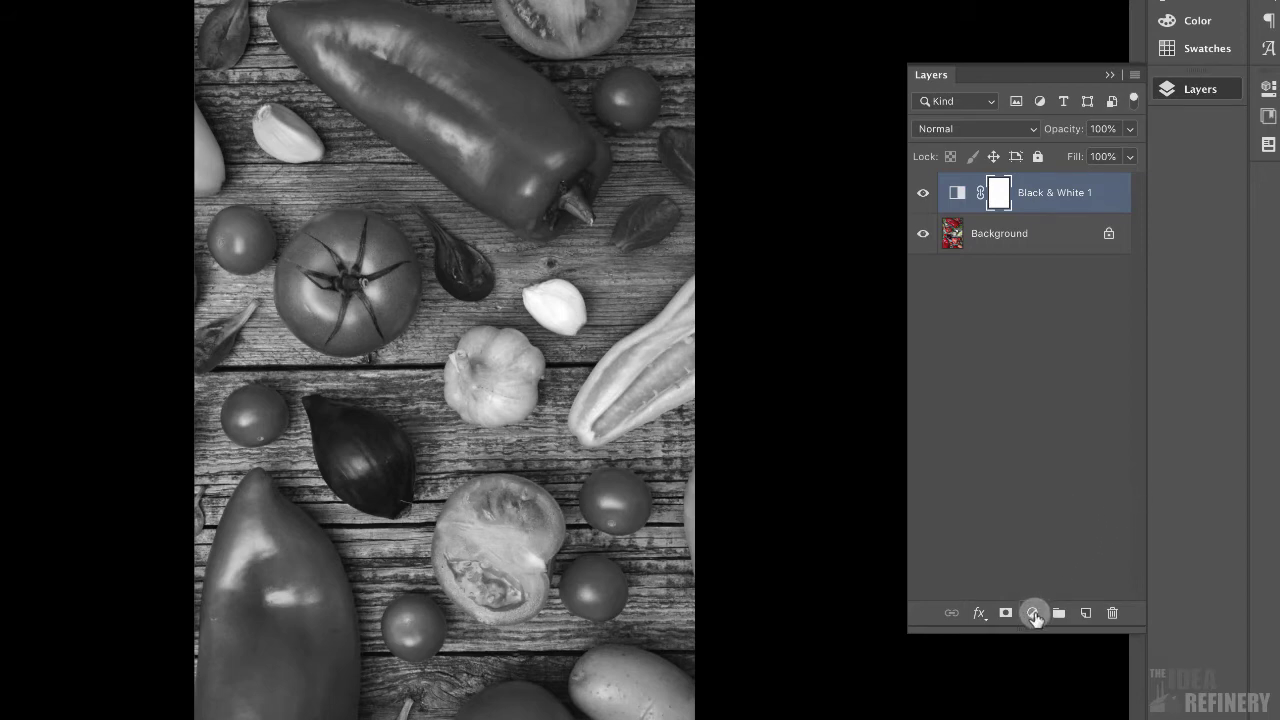
Add a Levels 1 adjustment layer above Black & White 1 and open its Properties.
click(1034, 614)
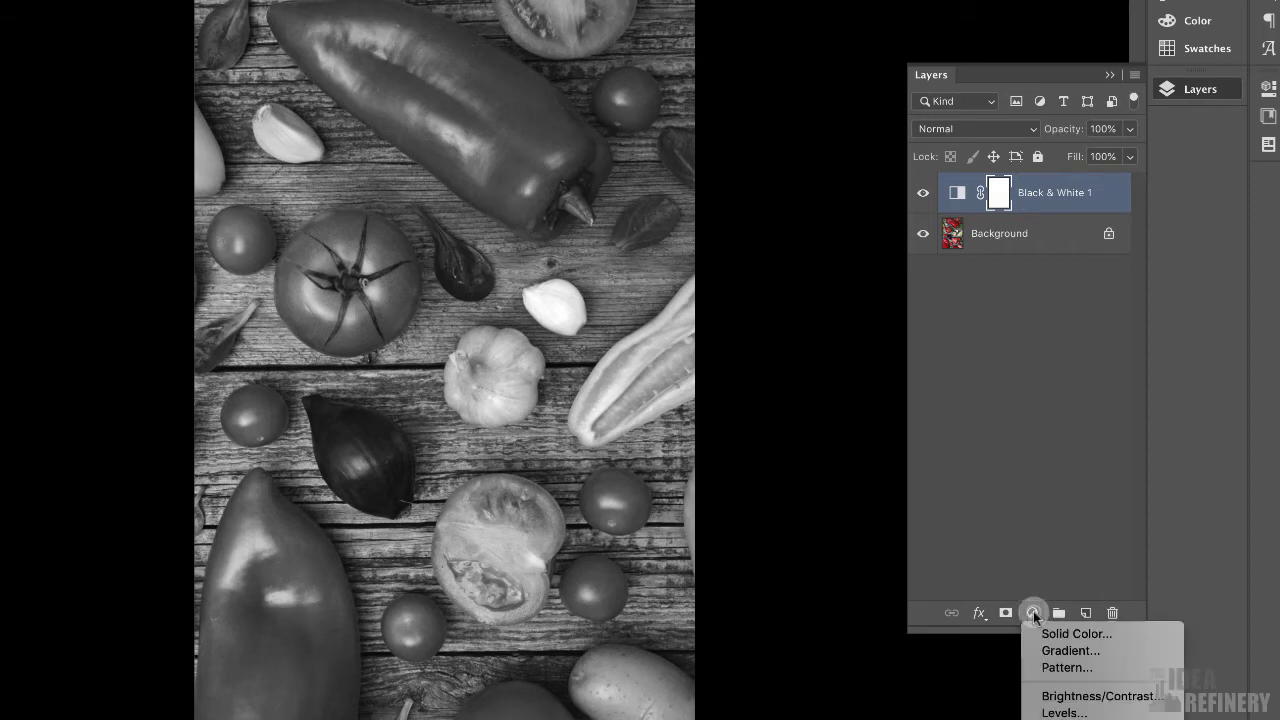
scroll(1060, 560, down, 5)
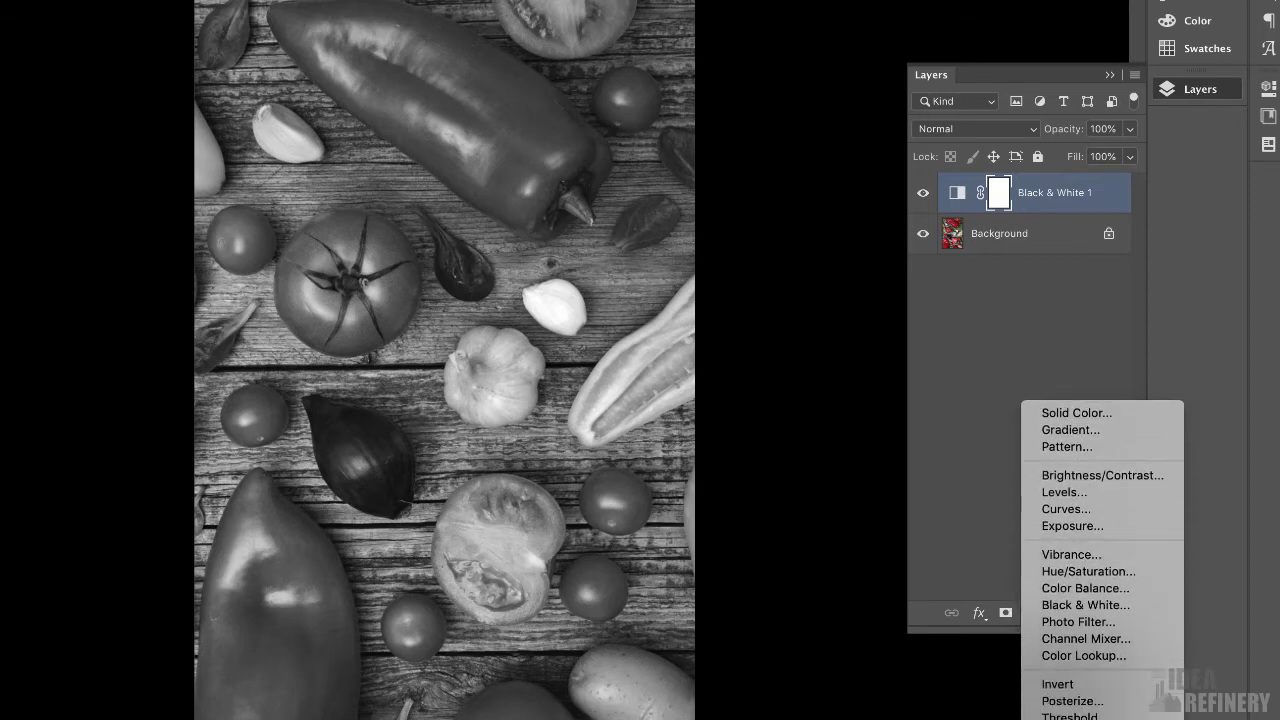
click(1062, 492)
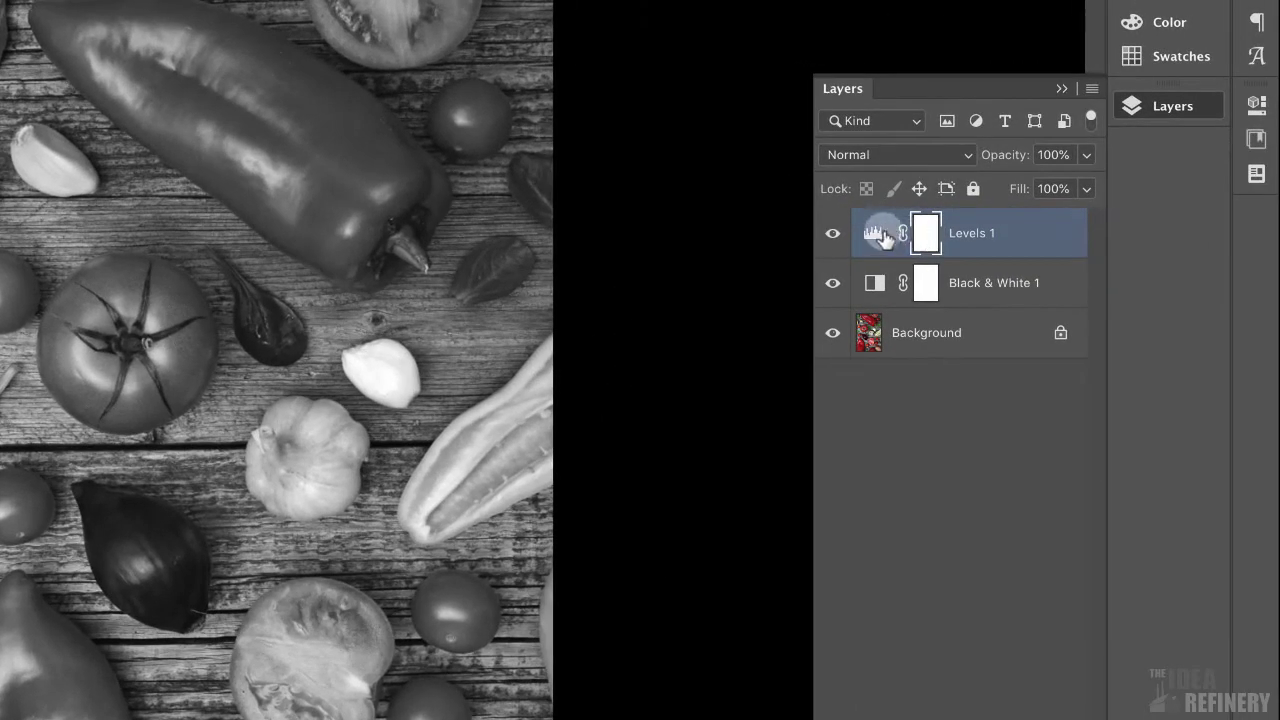
click(876, 237)
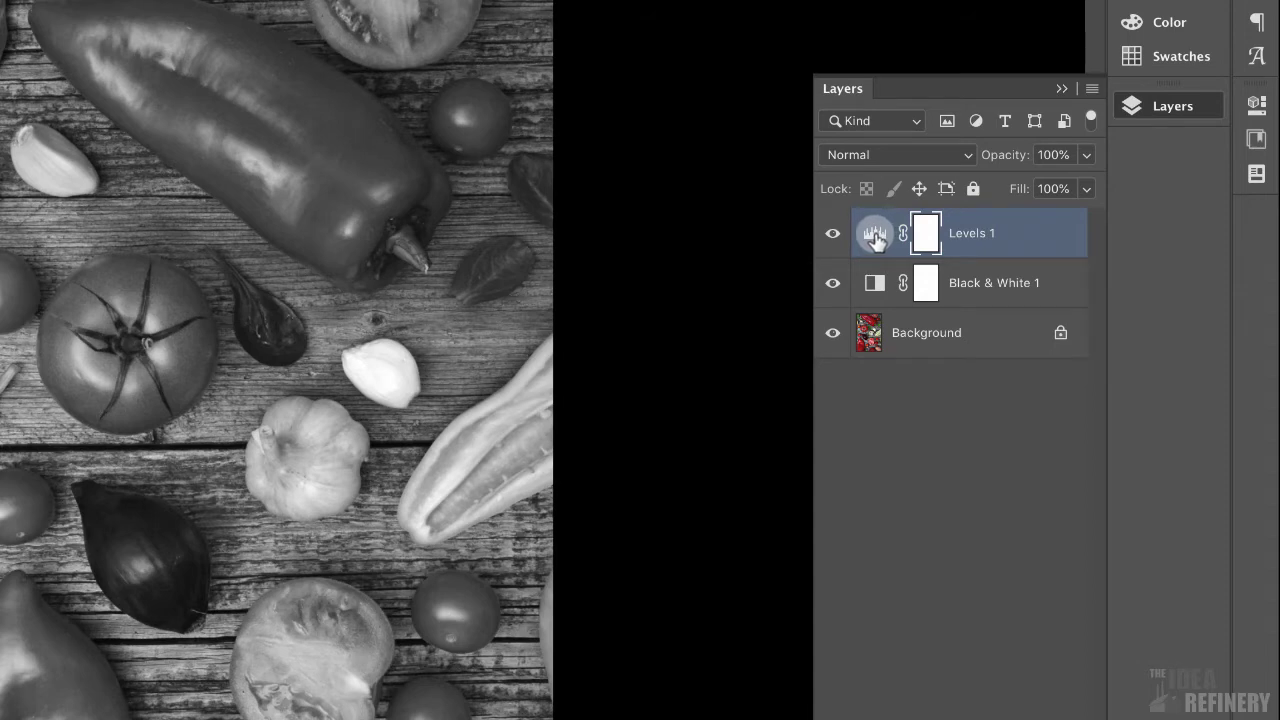
click(876, 237)
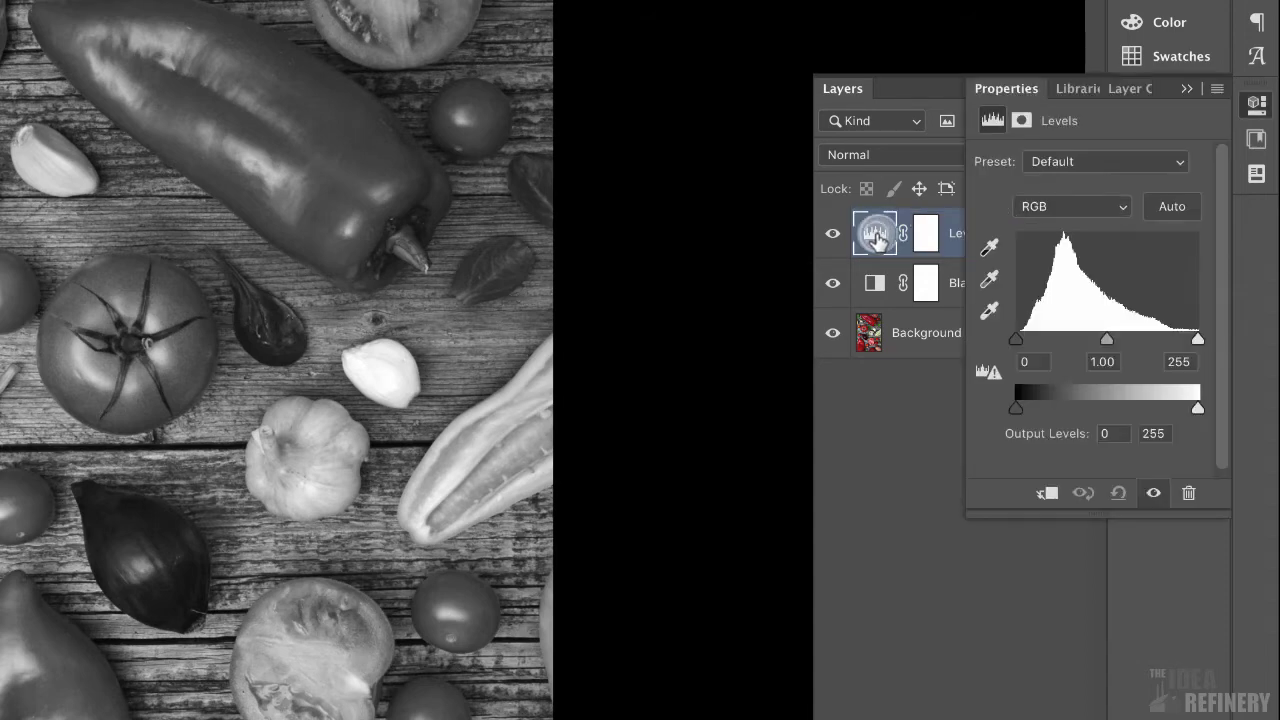
Set the Levels 1 input levels to 19, 1.40 and 255.
click(1246, 114)
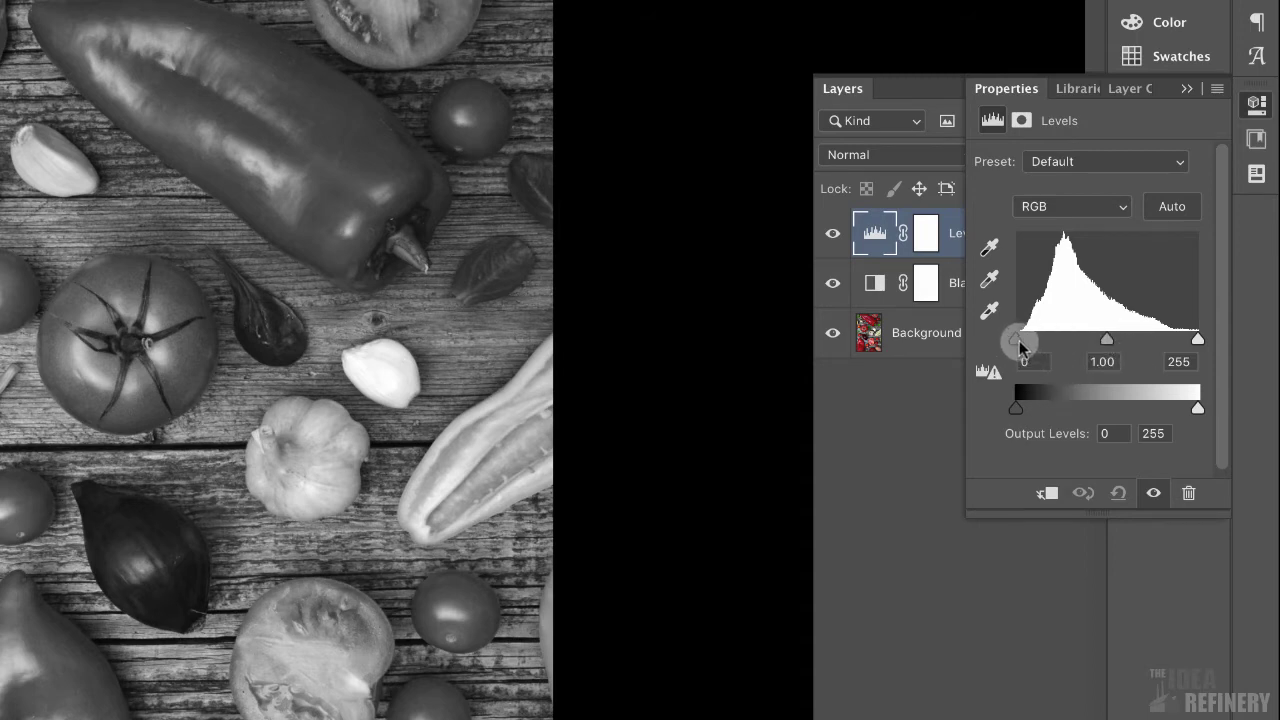
click(1019, 345)
drag(1017, 344, 1032, 345)
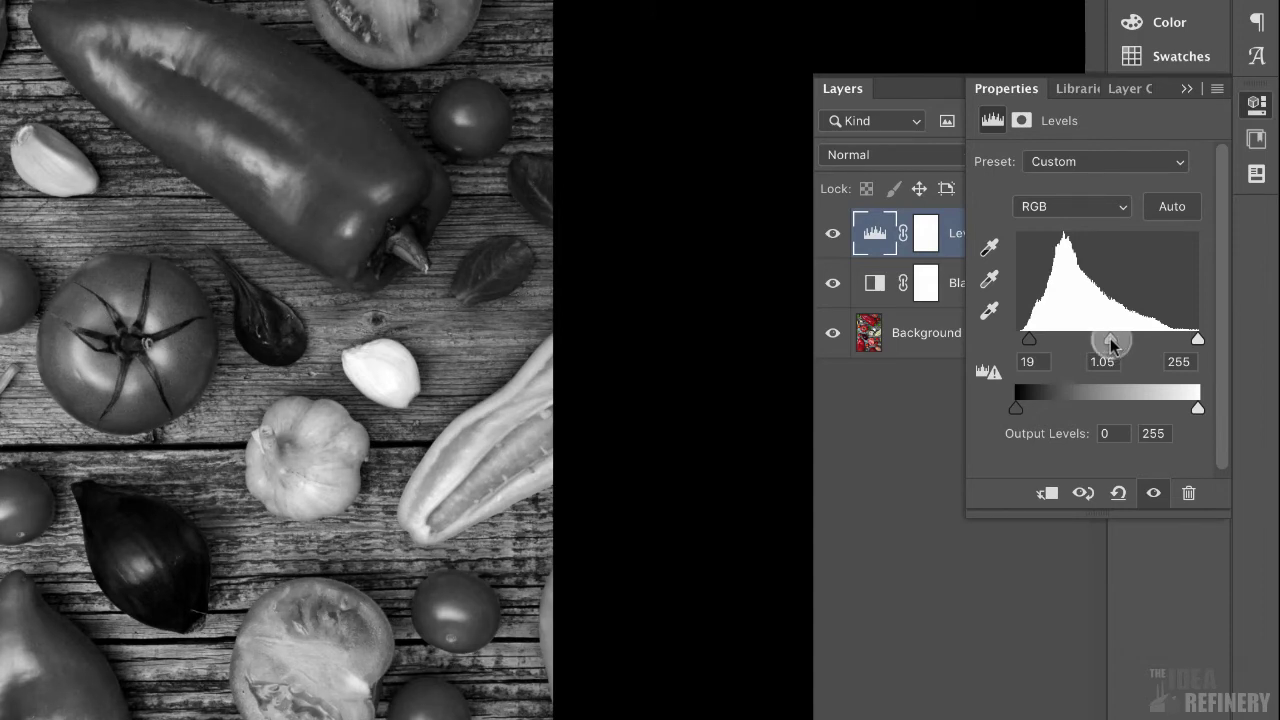
drag(1112, 345, 1093, 345)
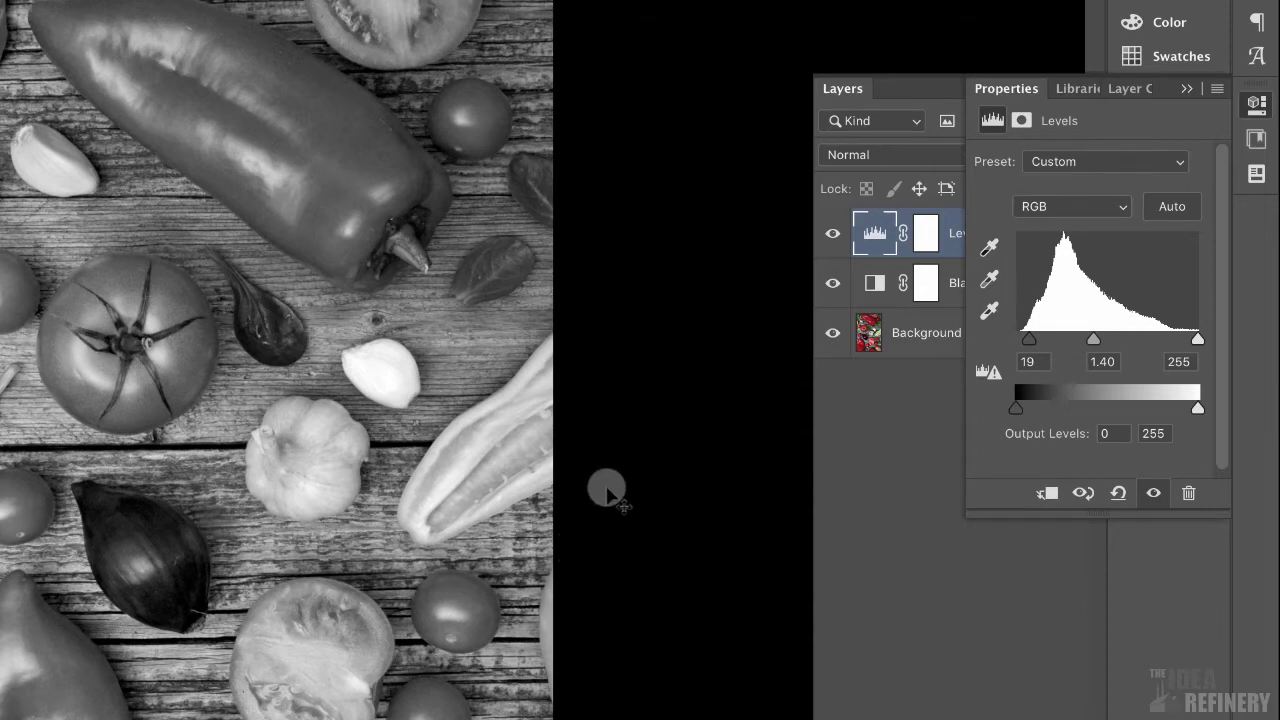
click(903, 372)
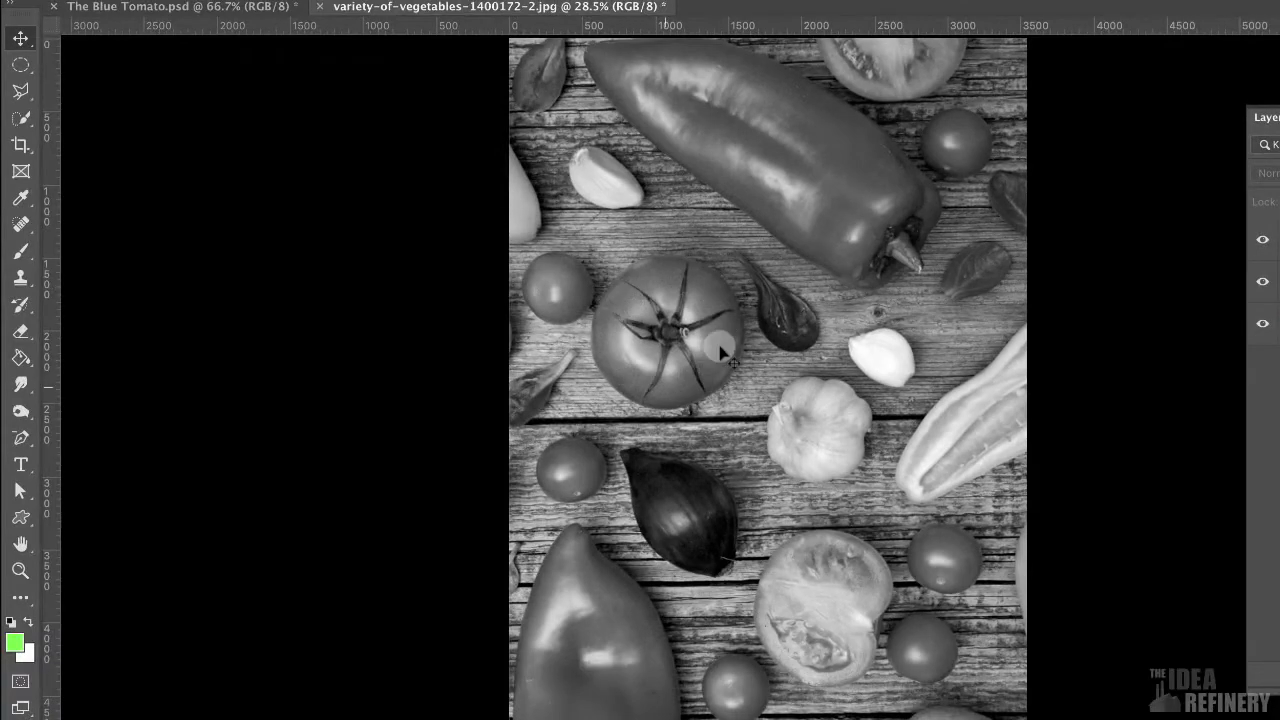
Zoom to 100% on the large tomato and paint a Quick Selection over it on the Background layer.
click(18, 572)
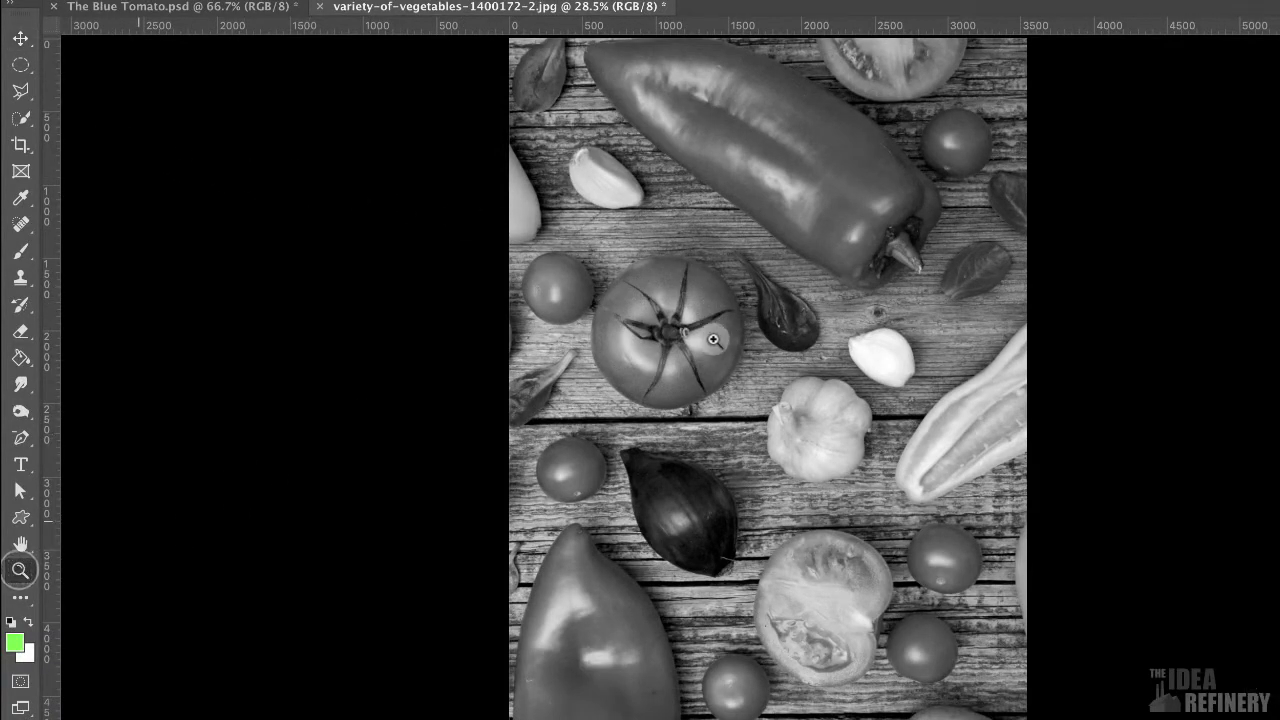
click(672, 334)
click(672, 334)
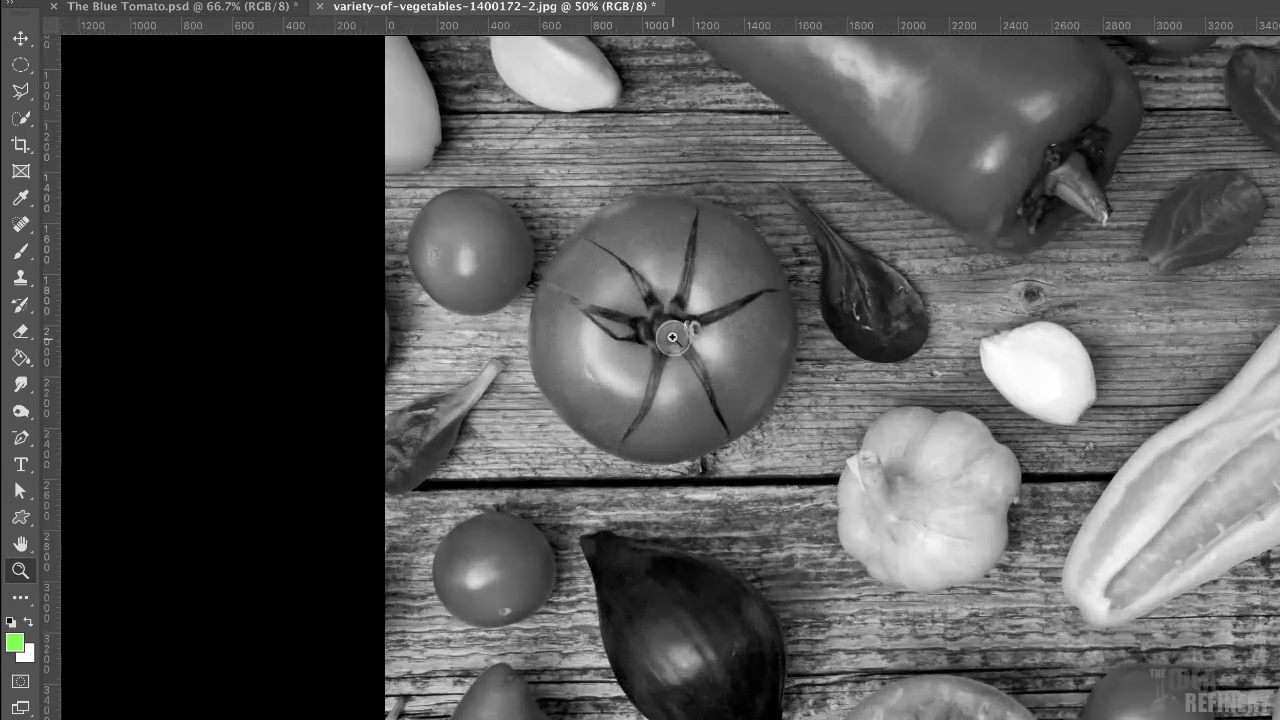
click(672, 334)
click(672, 326)
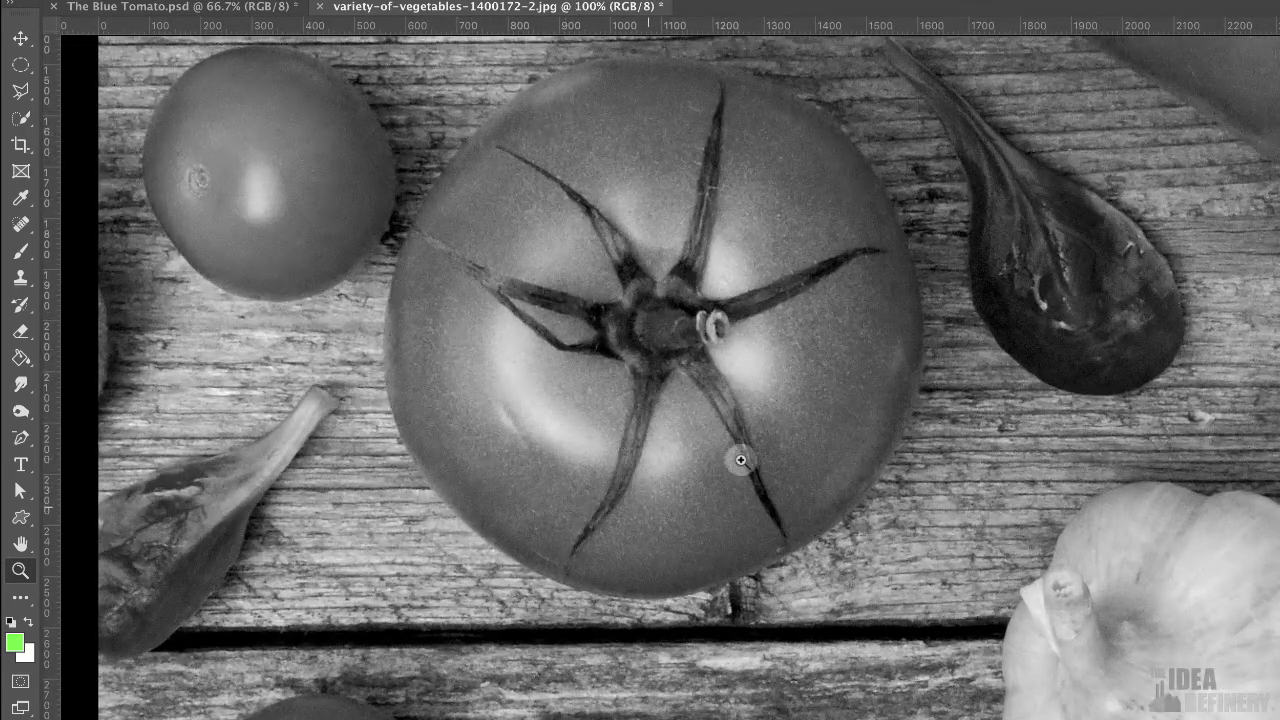
click(21, 118)
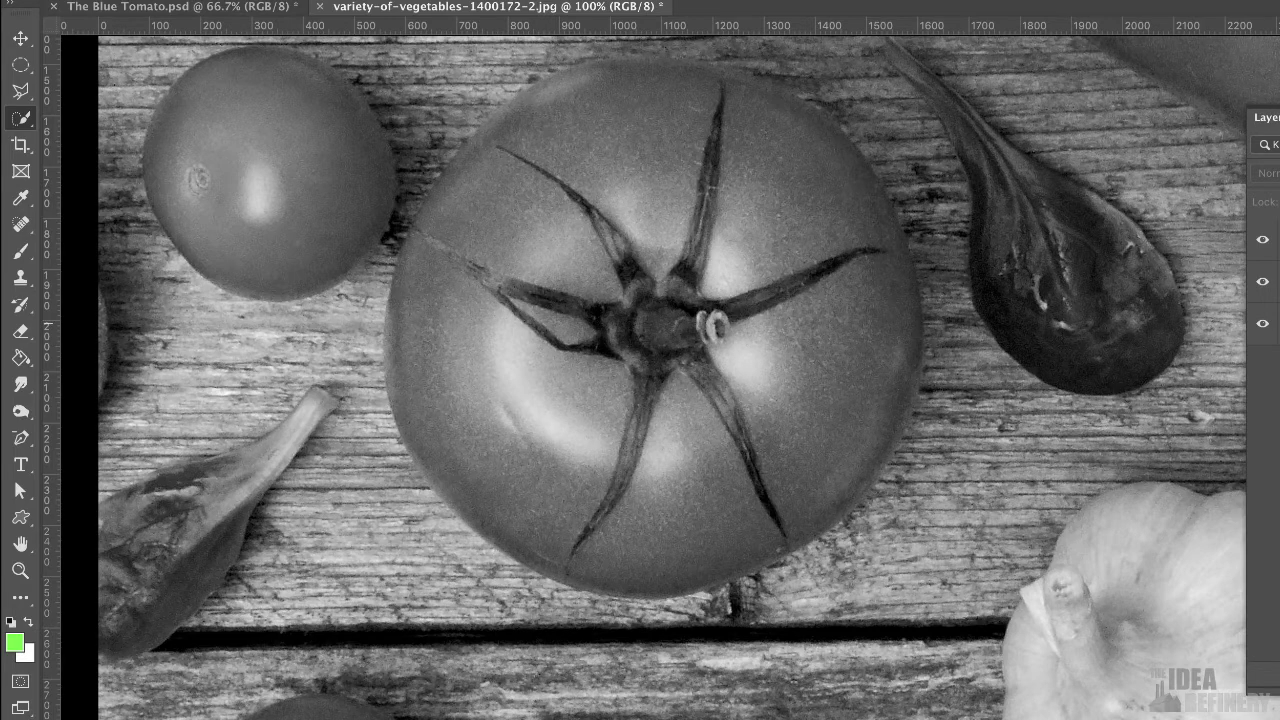
click(1272, 323)
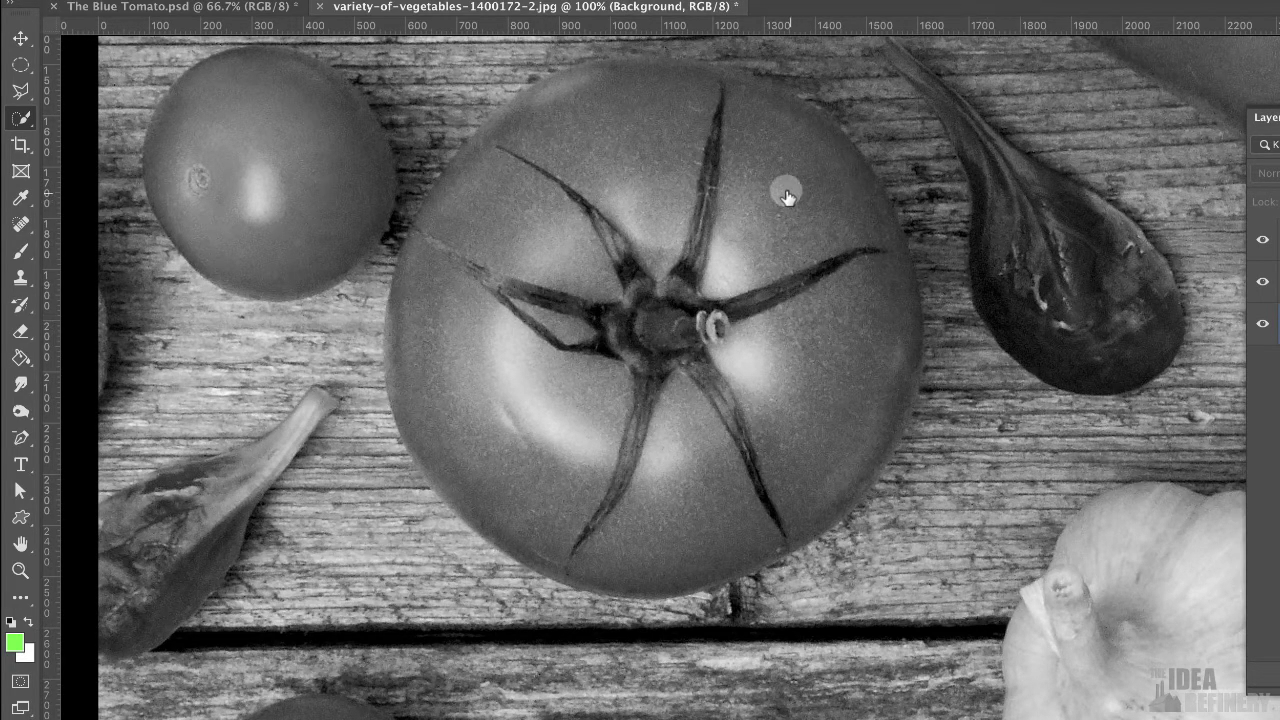
mouse_move(771, 183)
mouse_down()
mouse_move(706, 172)
mouse_move(625, 192)
mouse_move(560, 262)
mouse_move(540, 398)
mouse_move(630, 442)
mouse_move(727, 452)
mouse_move(767, 409)
mouse_move(806, 303)
mouse_move(789, 329)
mouse_move(730, 305)
mouse_move(748, 260)
mouse_up()
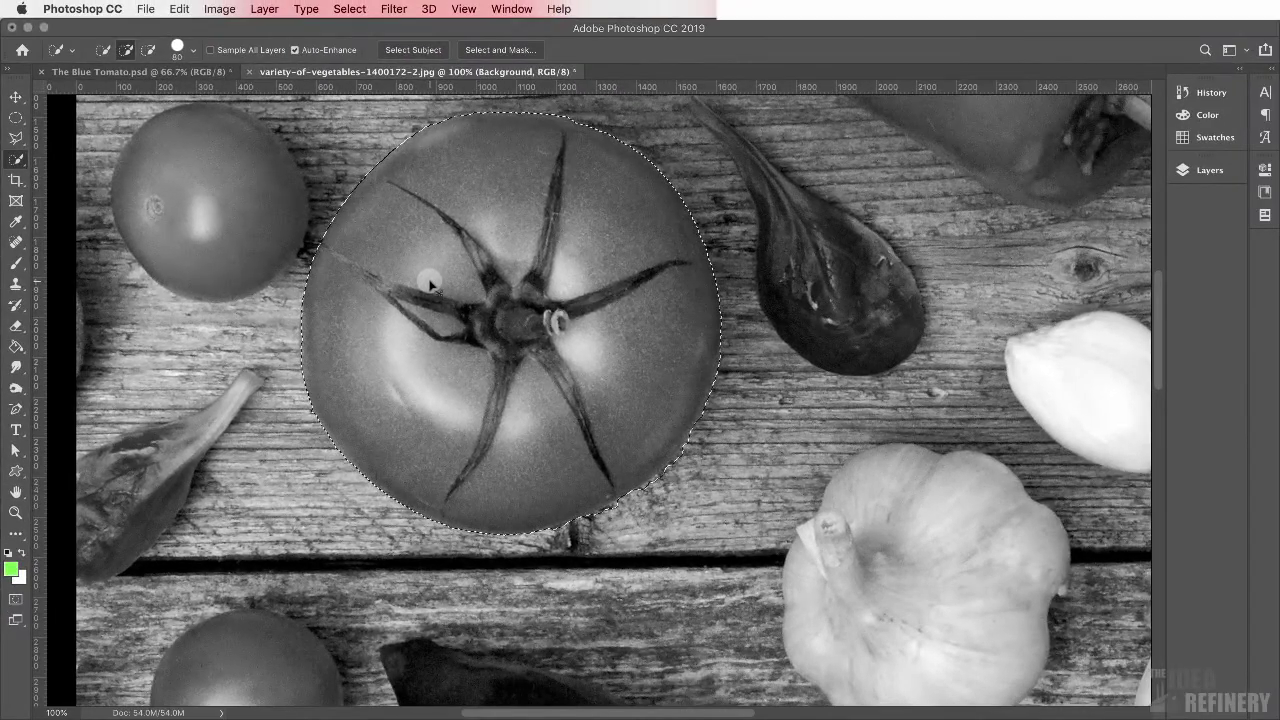
Add a strong blue Solid Color fill layer masked to the tomato selection.
key(super+0)
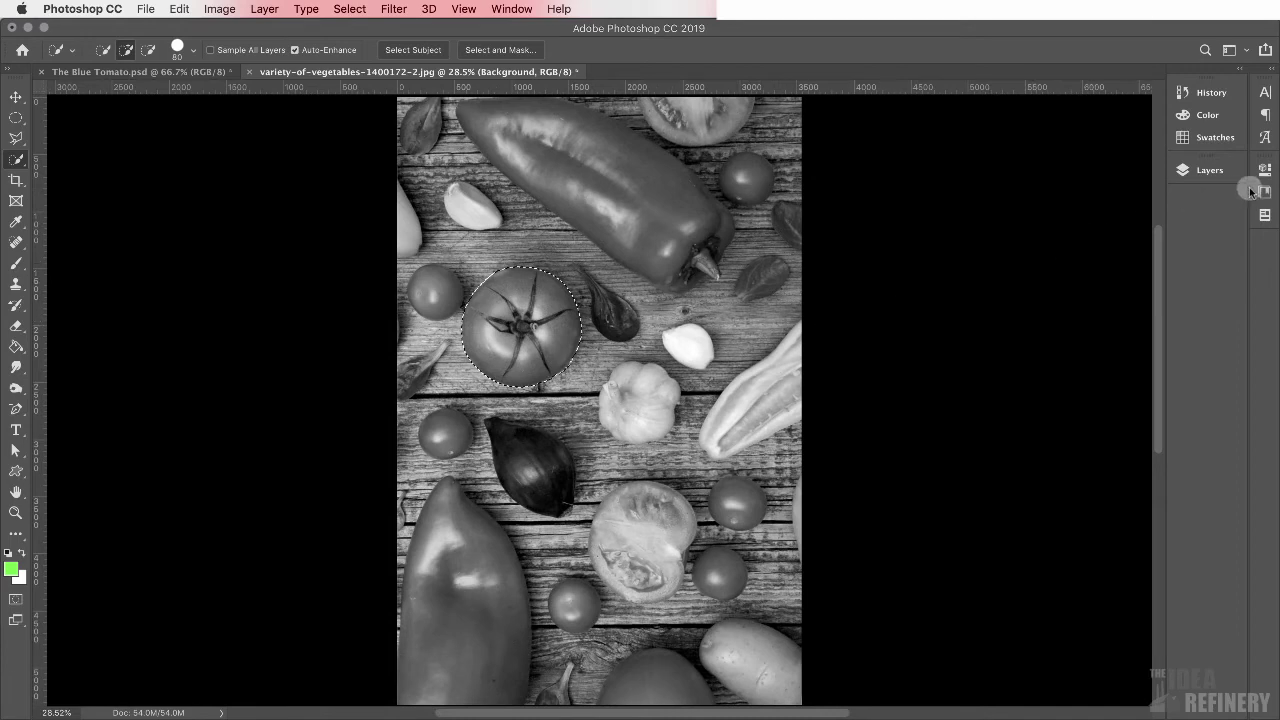
click(1216, 171)
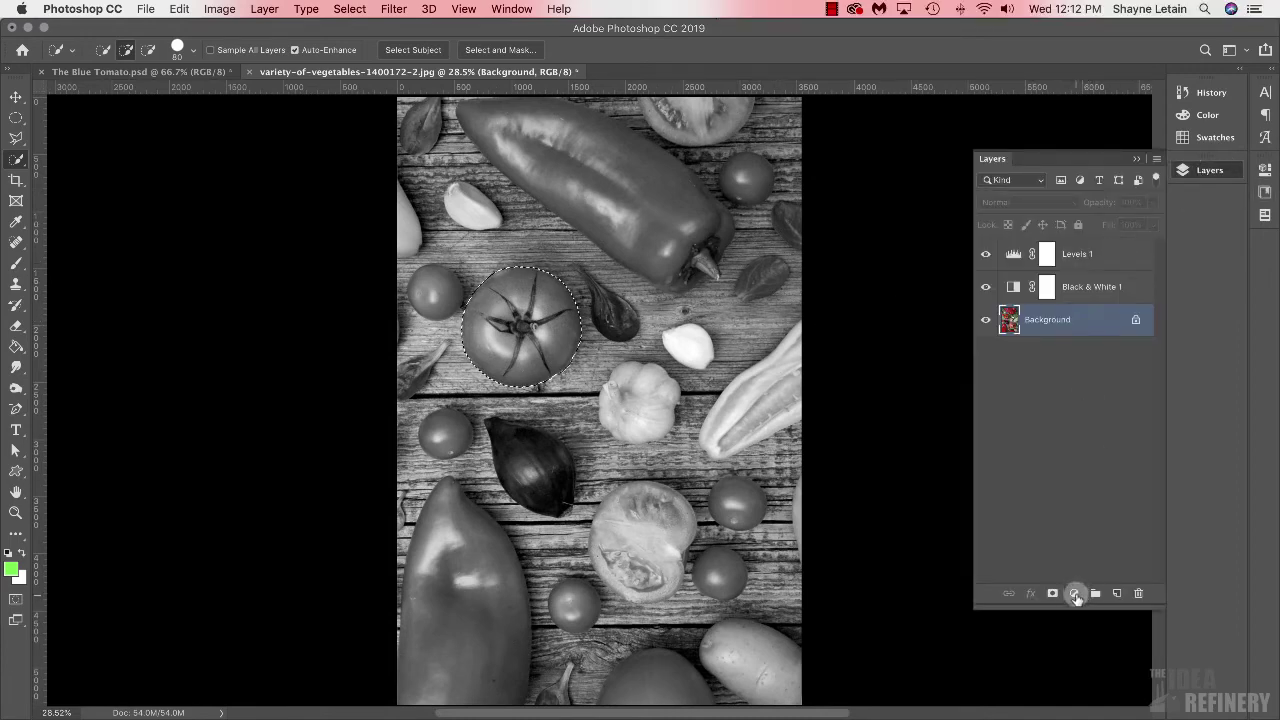
click(1075, 594)
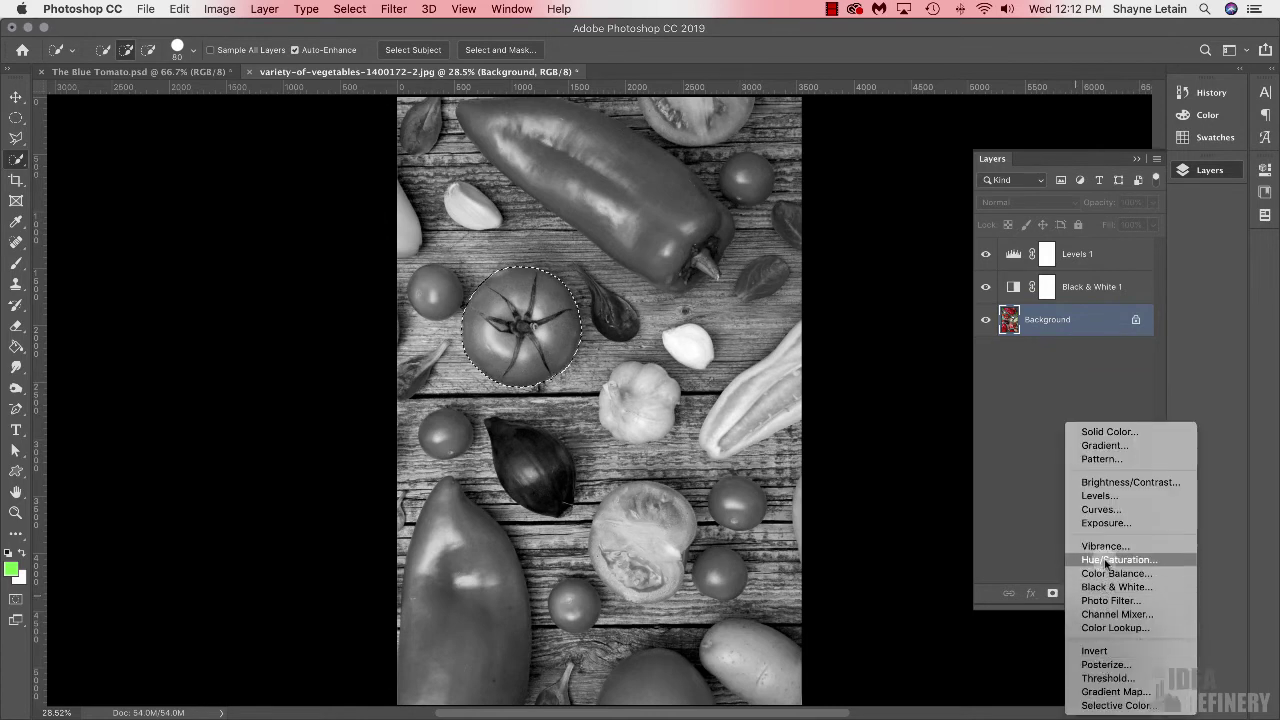
click(1104, 433)
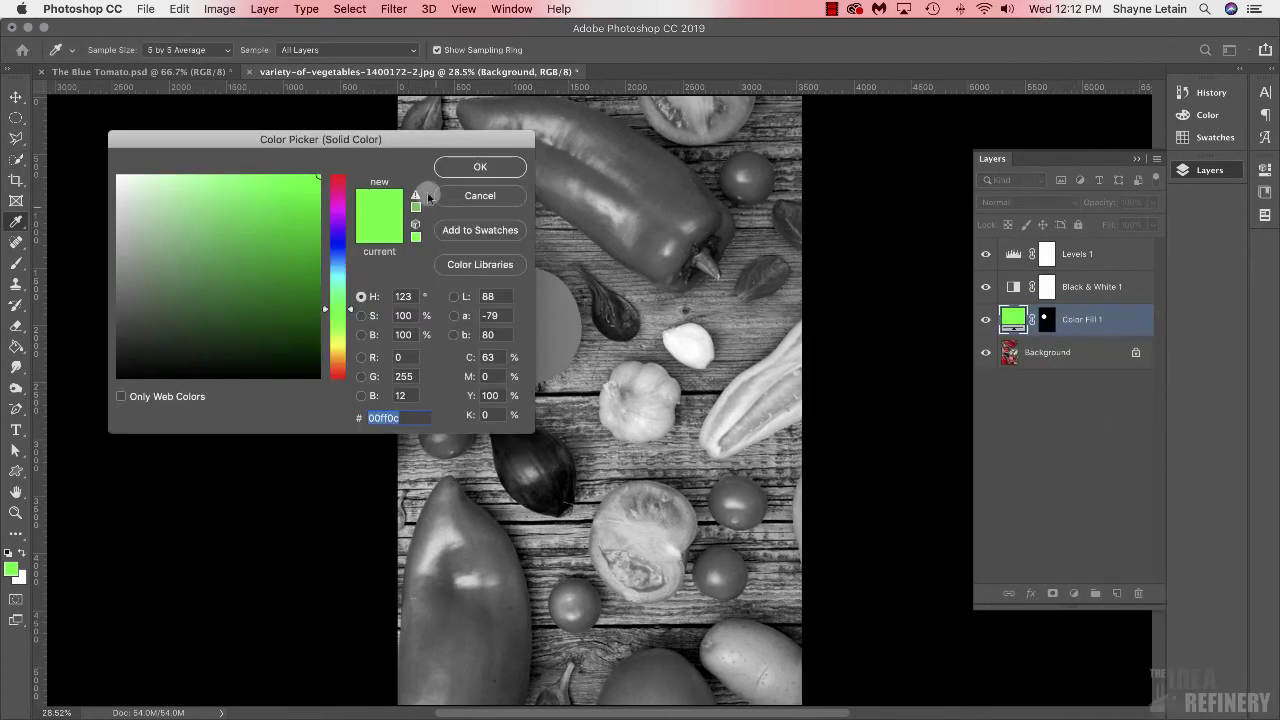
drag(420, 141, 344, 145)
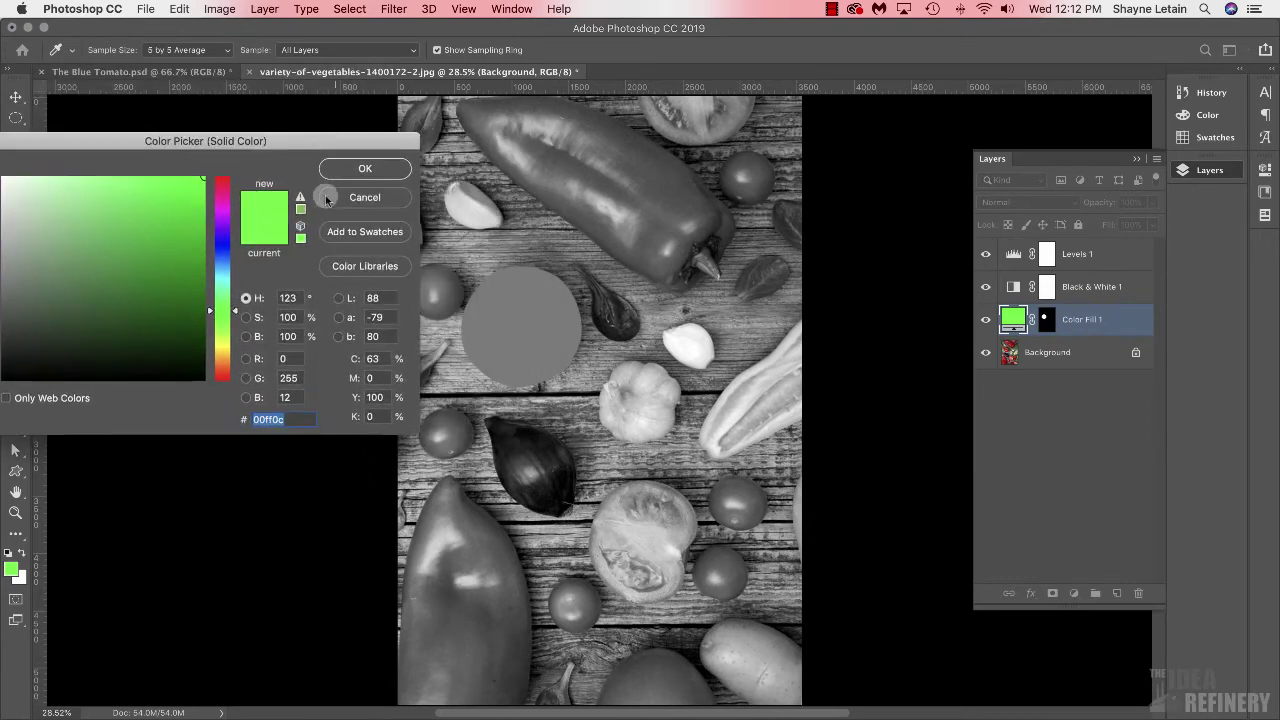
click(224, 250)
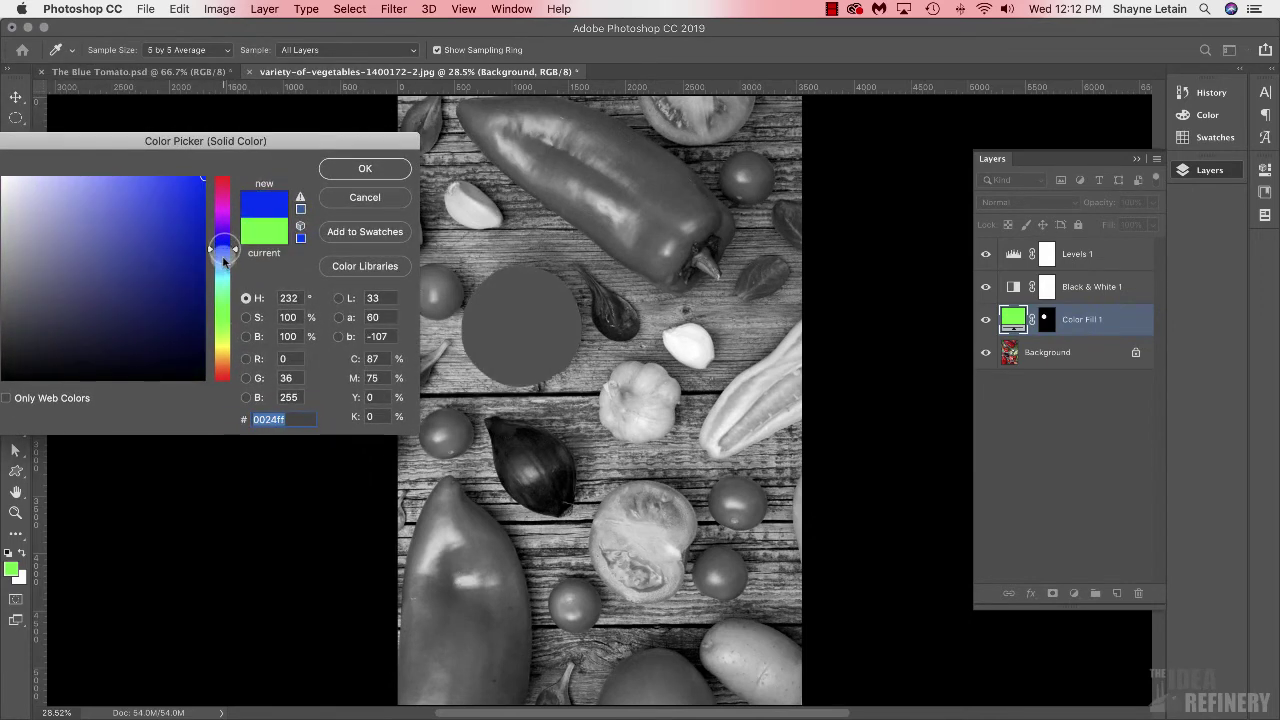
click(179, 197)
click(366, 169)
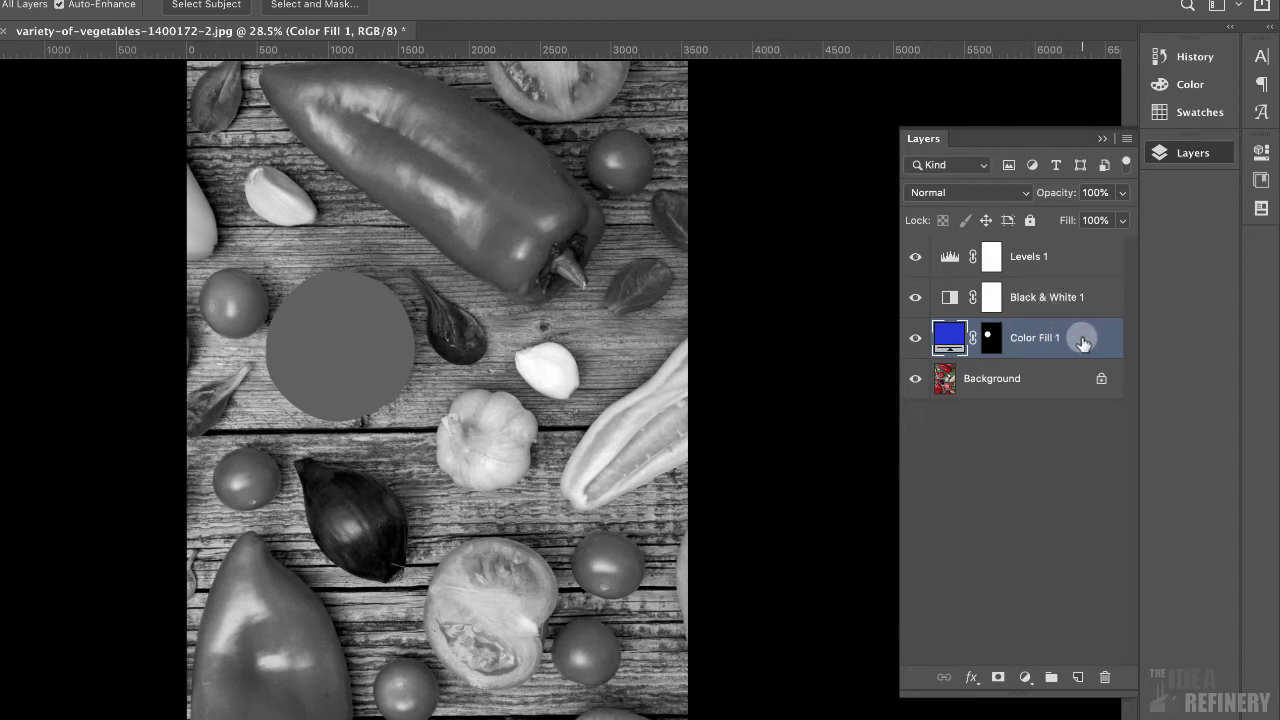
Move Color Fill 1 to the top of the layer stack and set its blend mode to Overlay.
drag(1087, 341, 1083, 246)
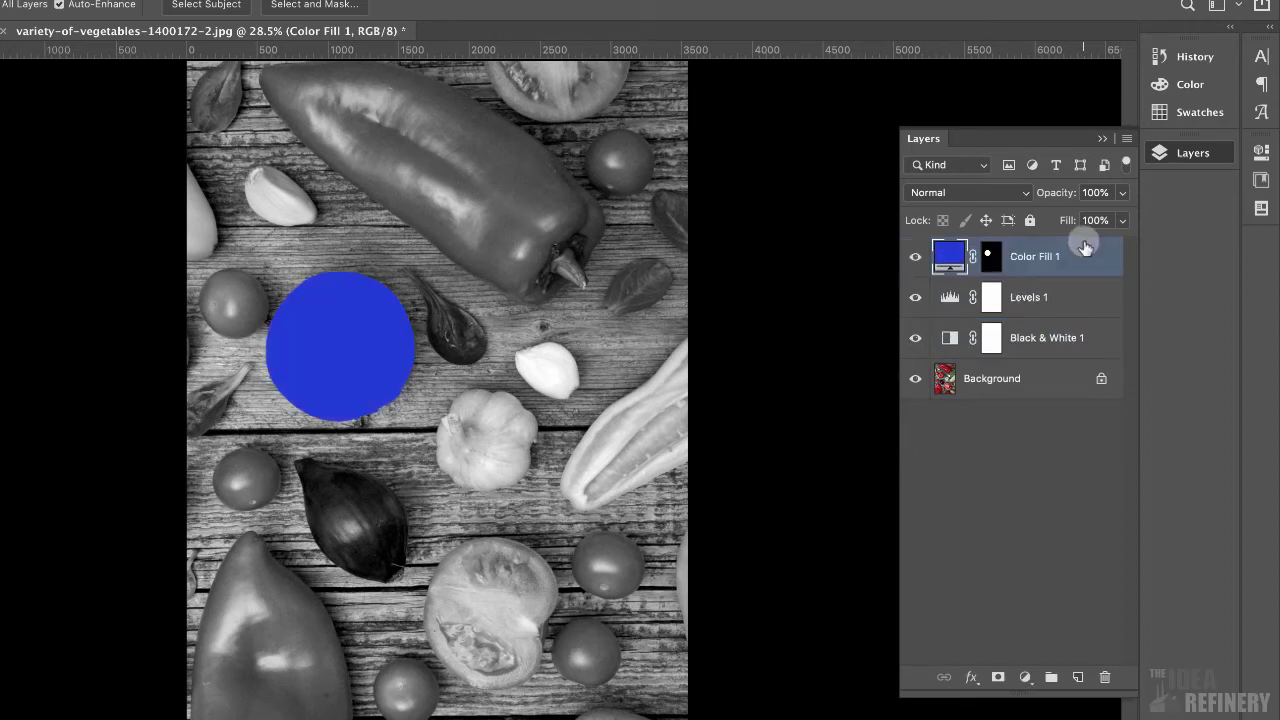
click(992, 193)
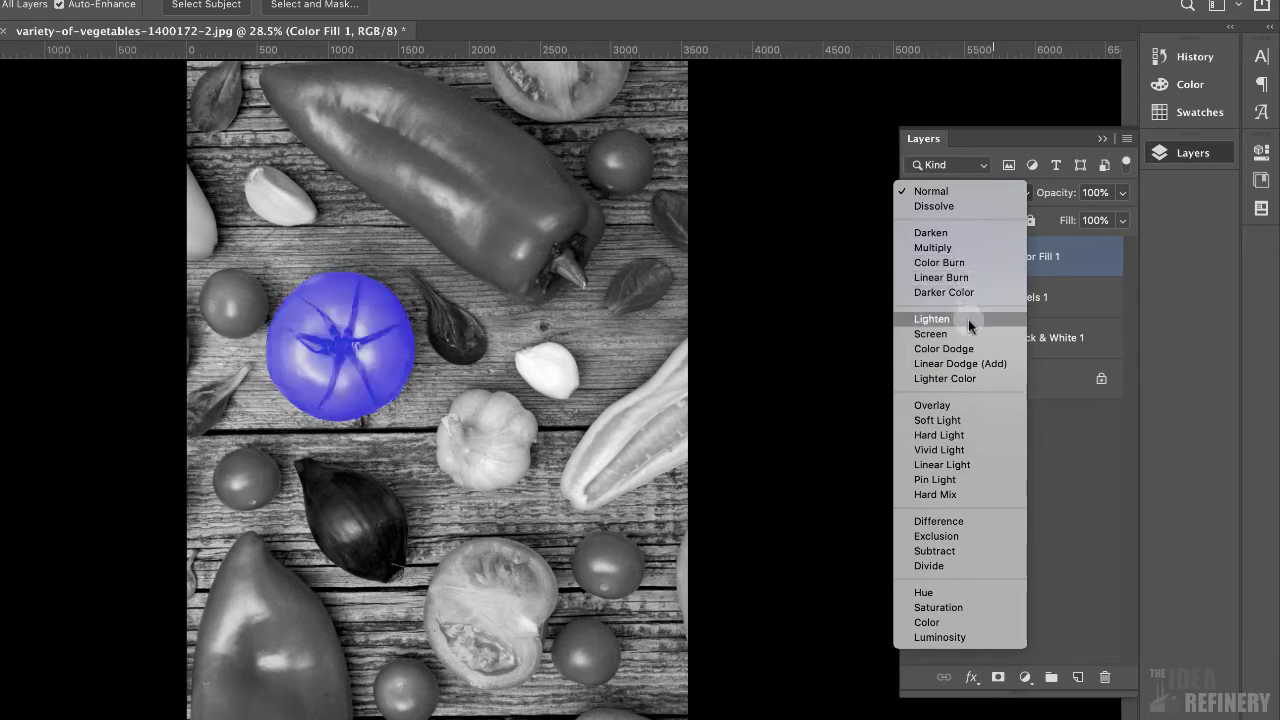
click(979, 406)
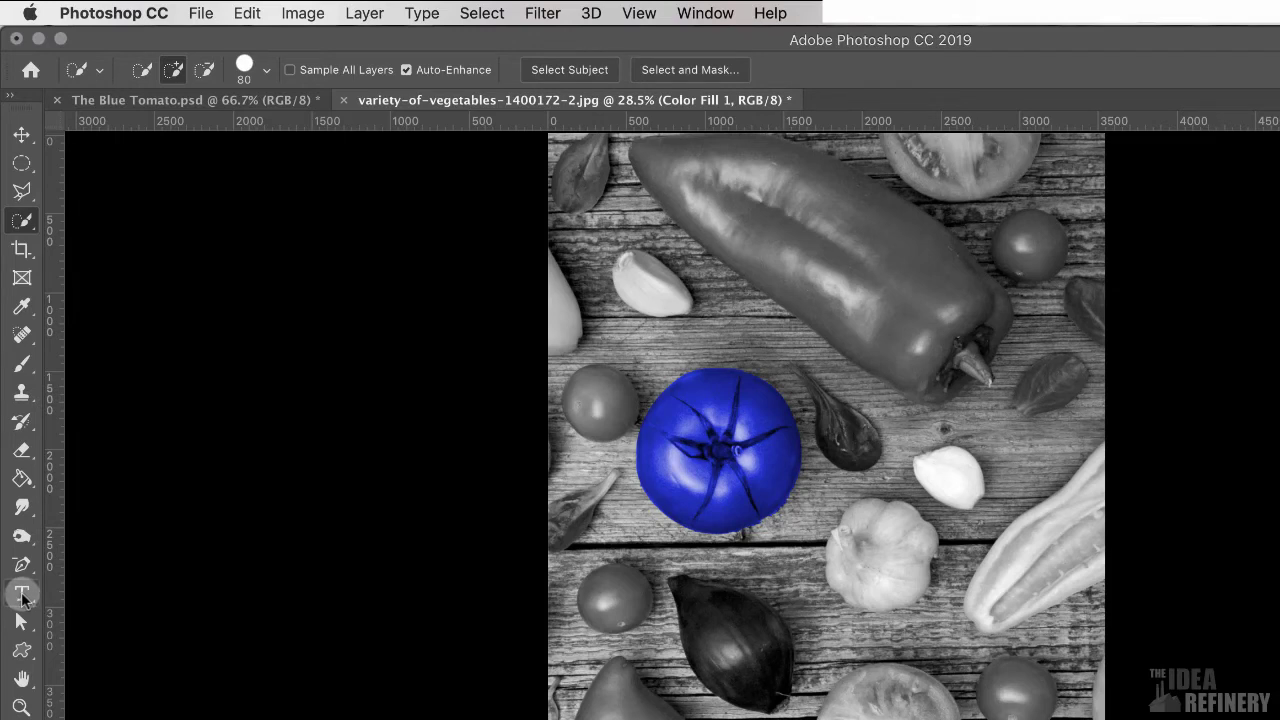
Place a new Horizontal Type text line on the canvas beside the tomato.
click(22, 594)
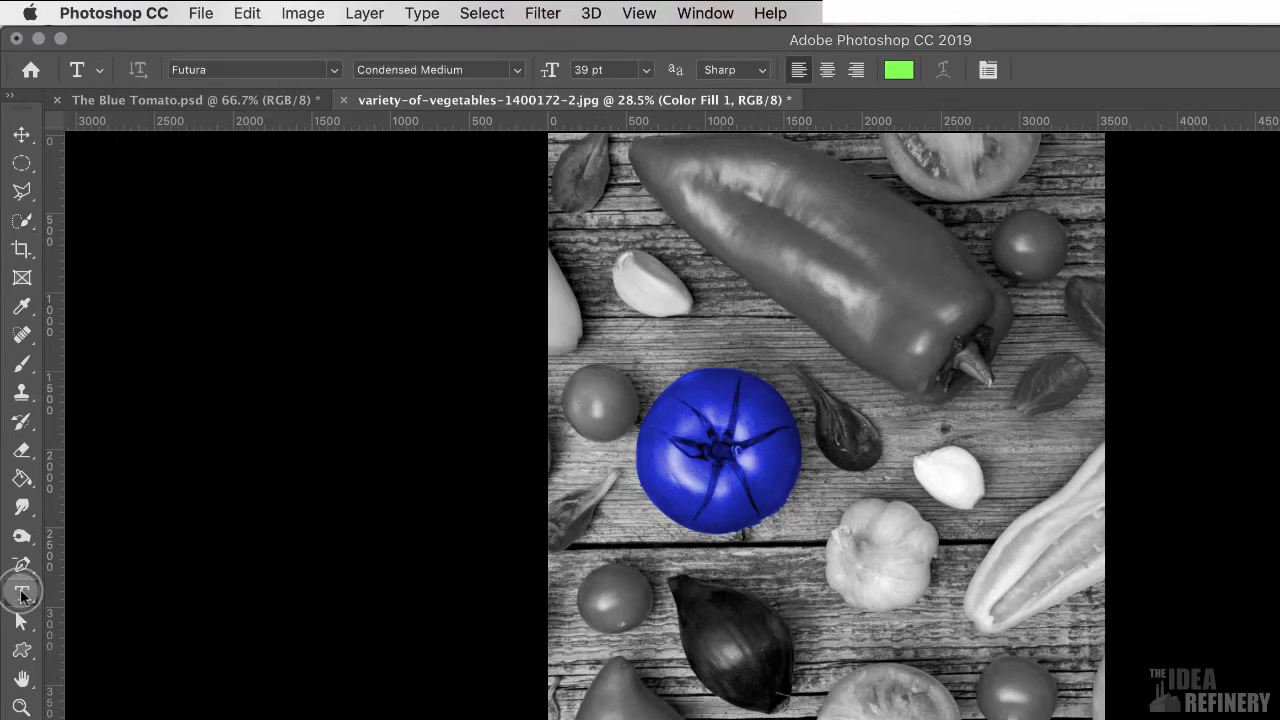
click(845, 460)
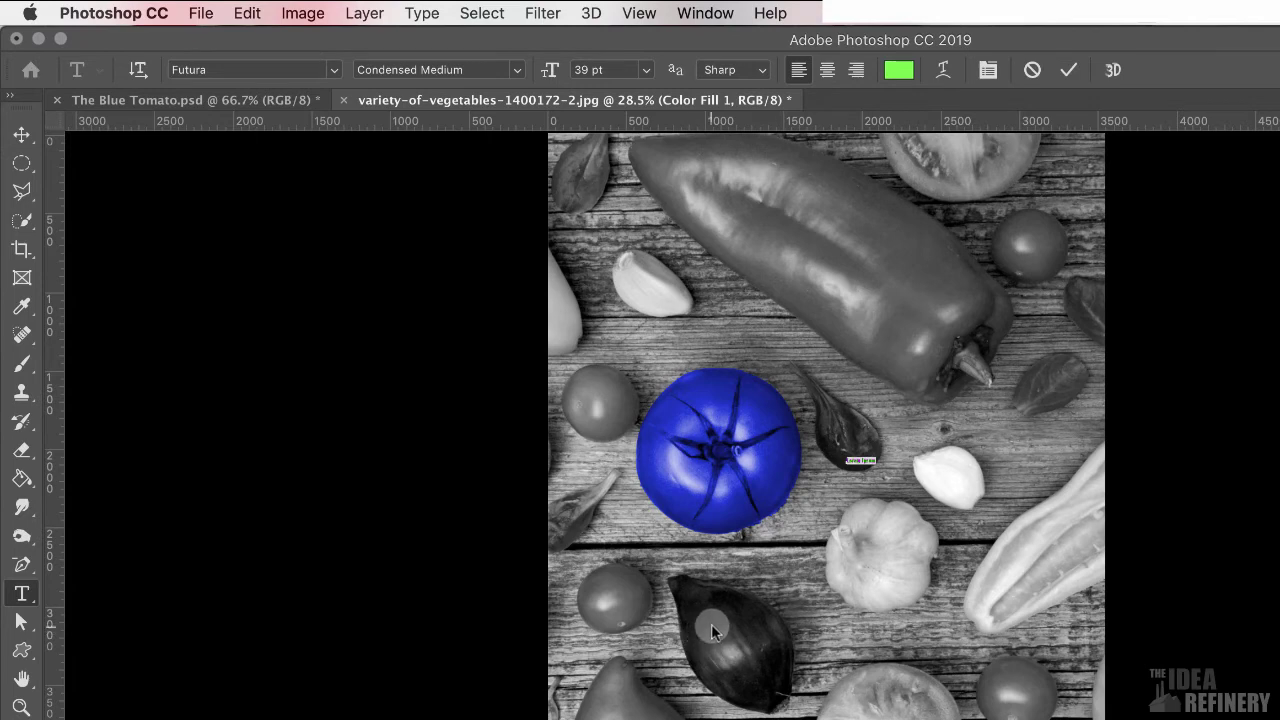
Zoom to 100% on the placeholder and replace its text with 'THE BLUE TOMATO'.
click(20, 706)
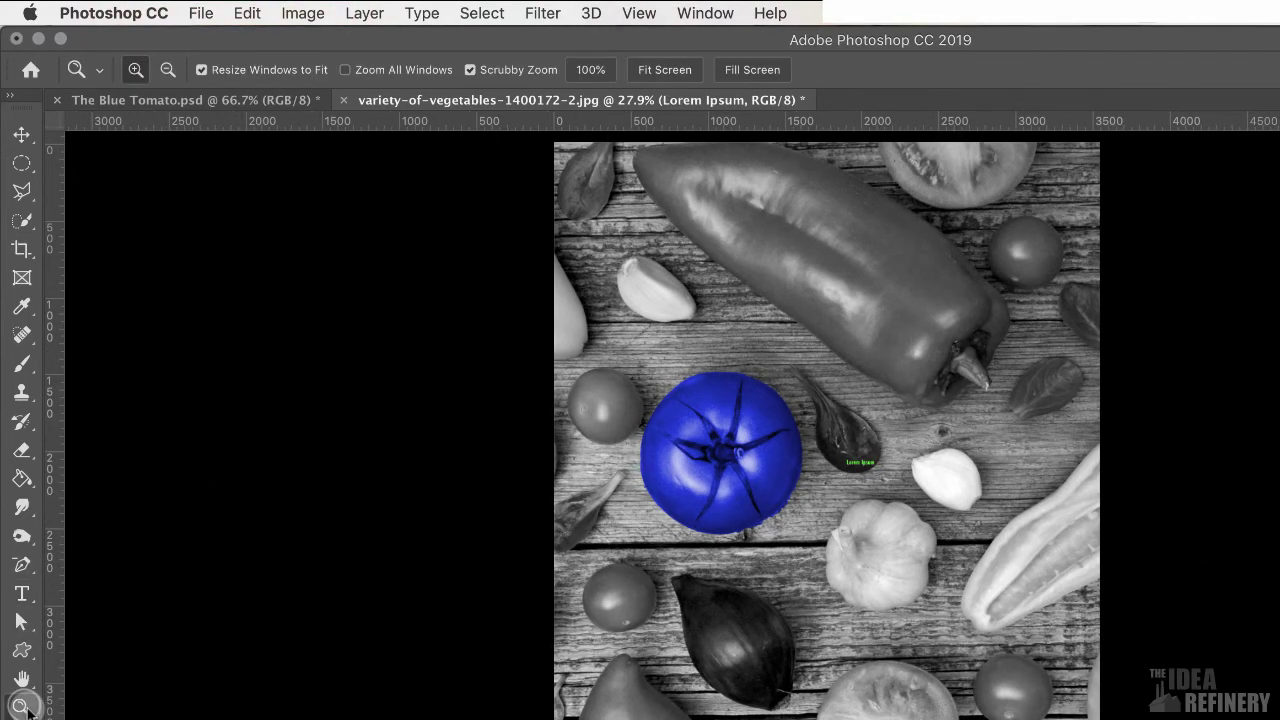
click(868, 465)
click(868, 465)
click(868, 465)
click(868, 465)
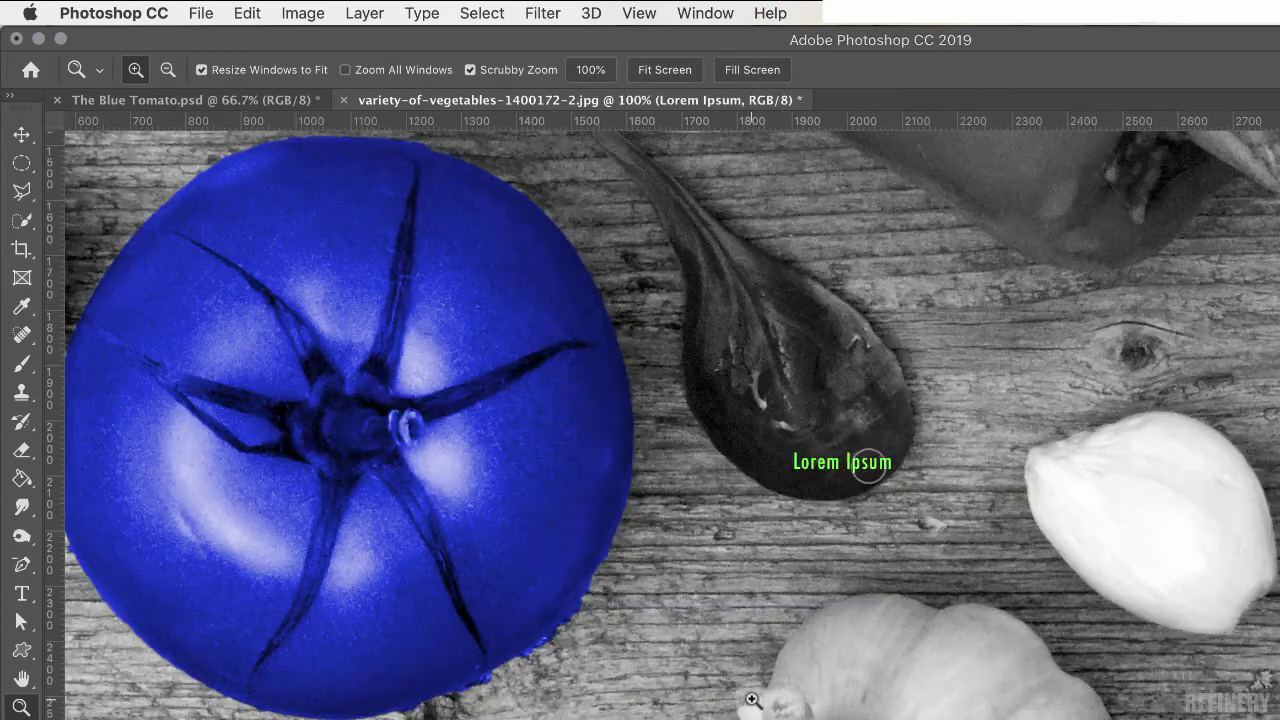
click(27, 594)
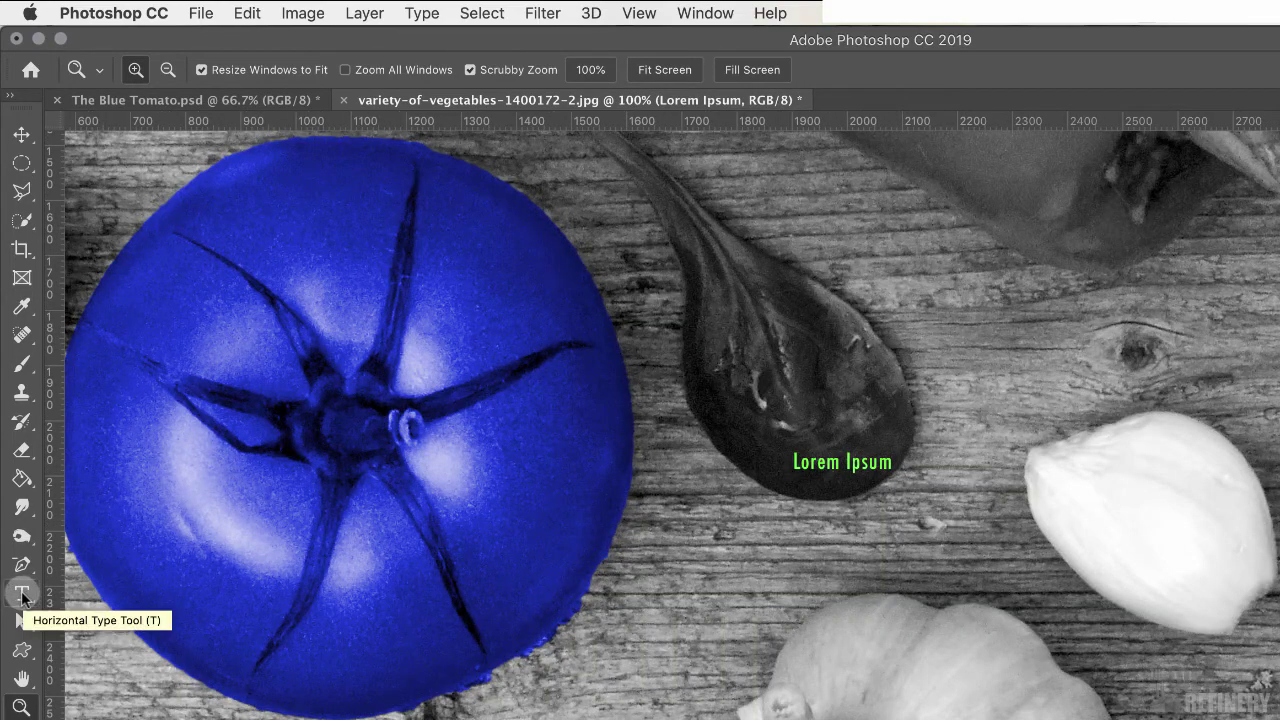
click(24, 596)
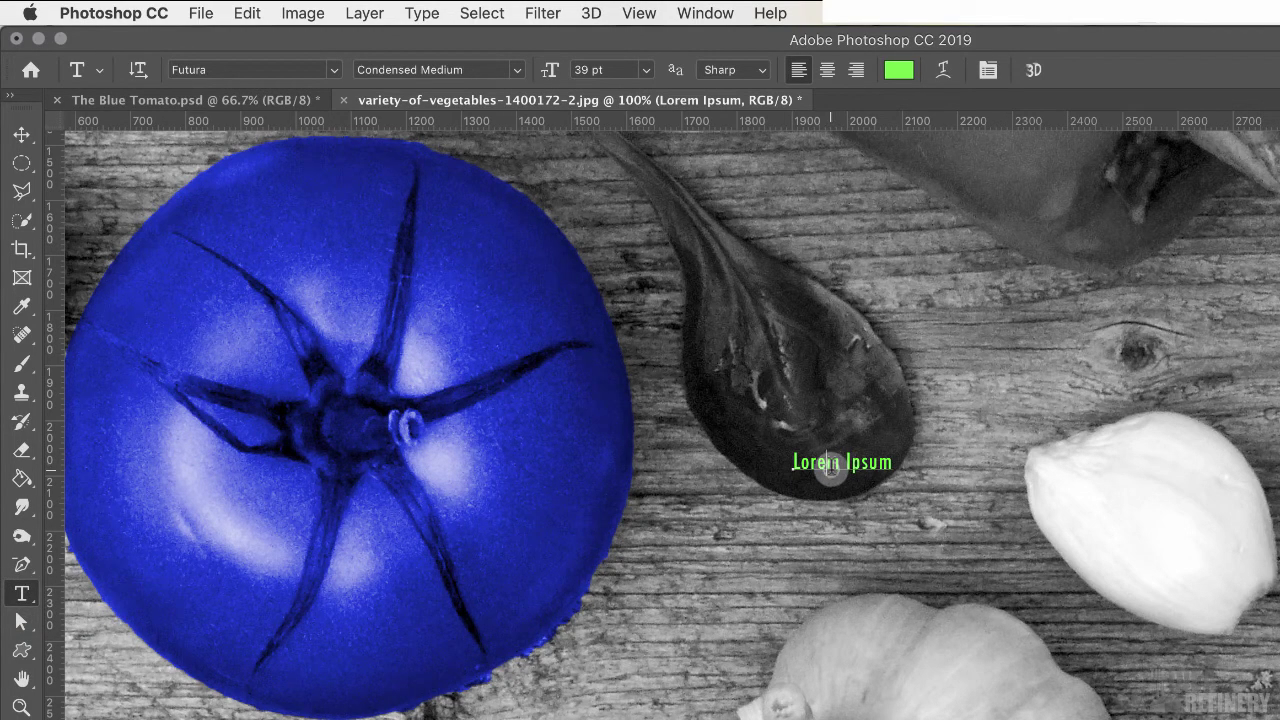
triple_click(830, 472)
key(BackSpace)
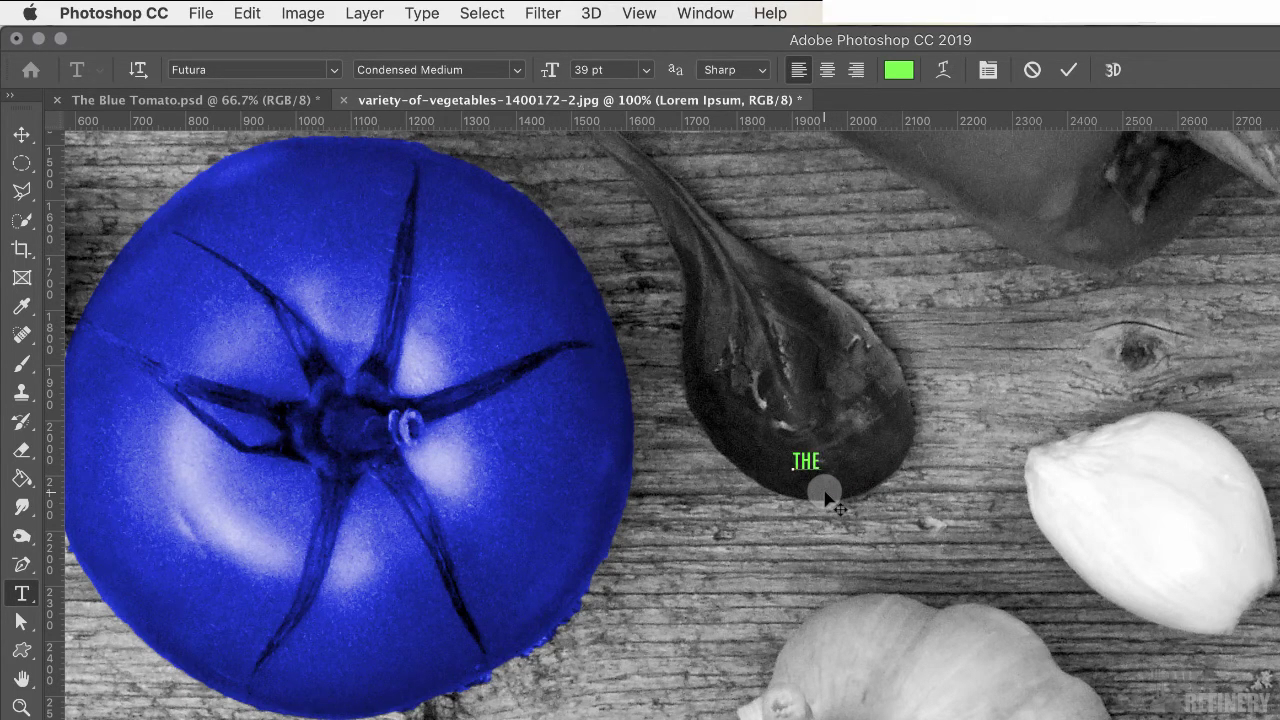
text(THE BLUE TOMATO)
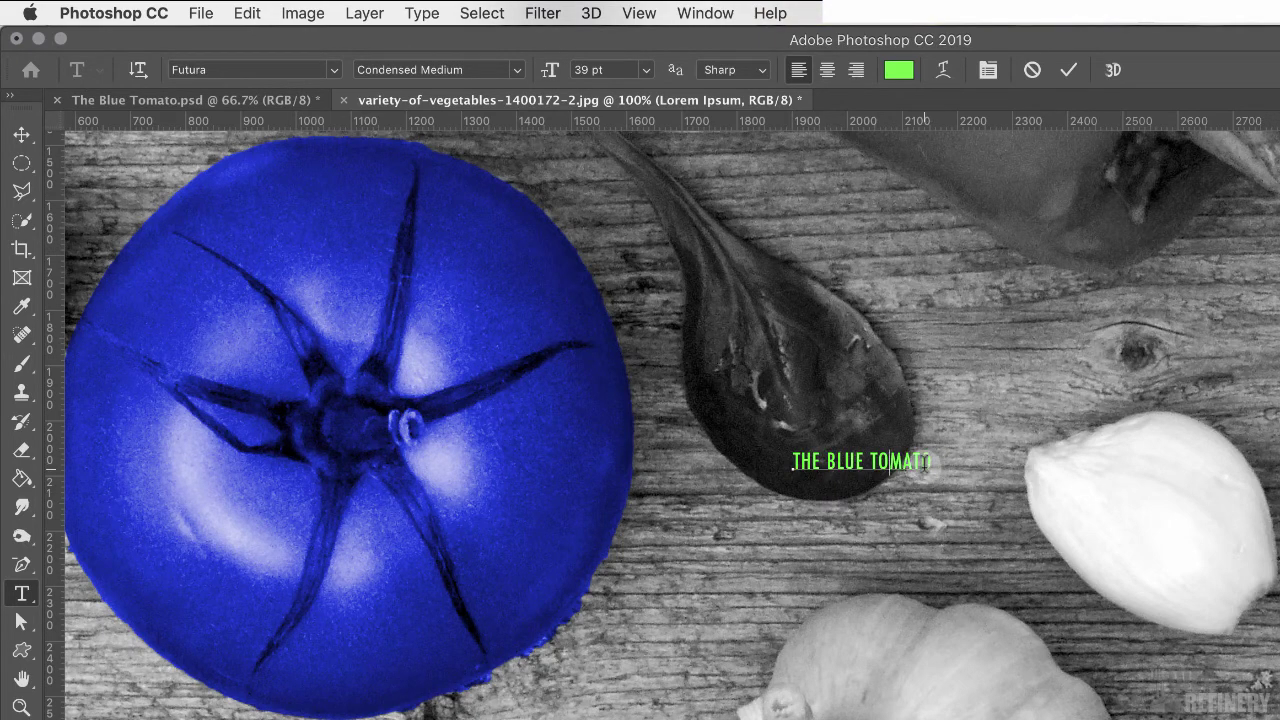
triple_click(921, 462)
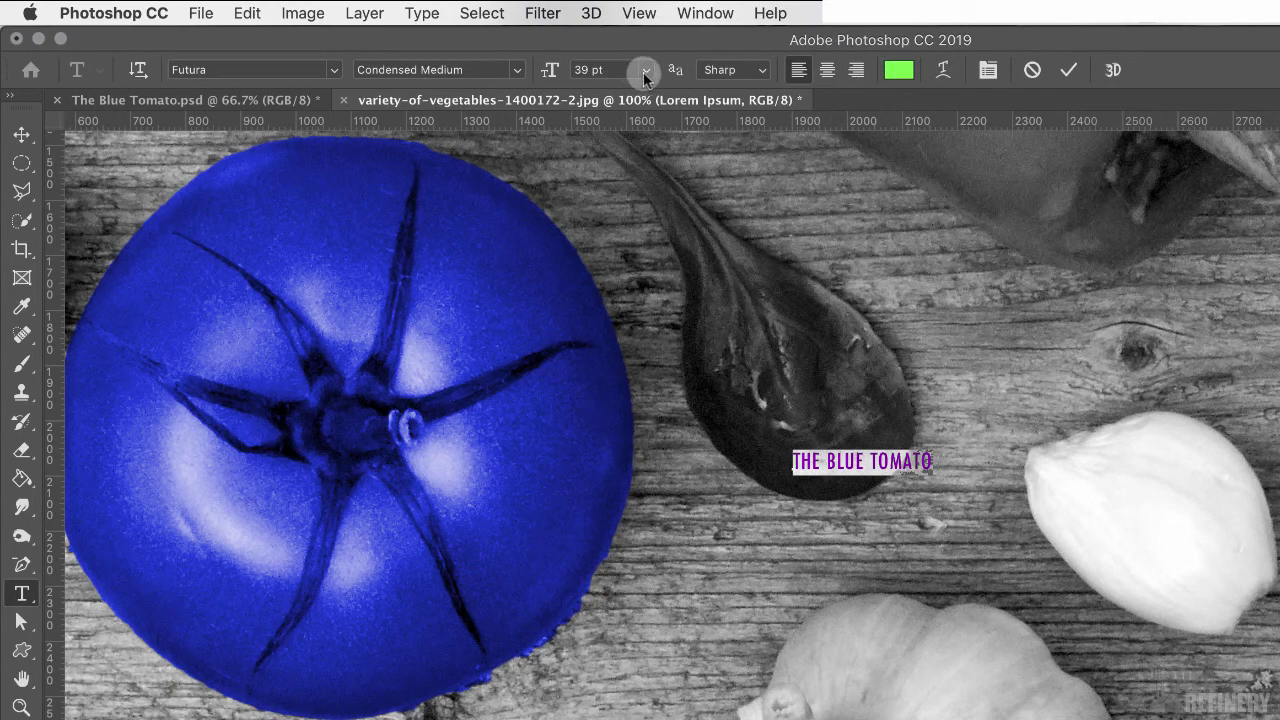
Make the title text white (ffffff) and set its size to 72 pt.
click(899, 69)
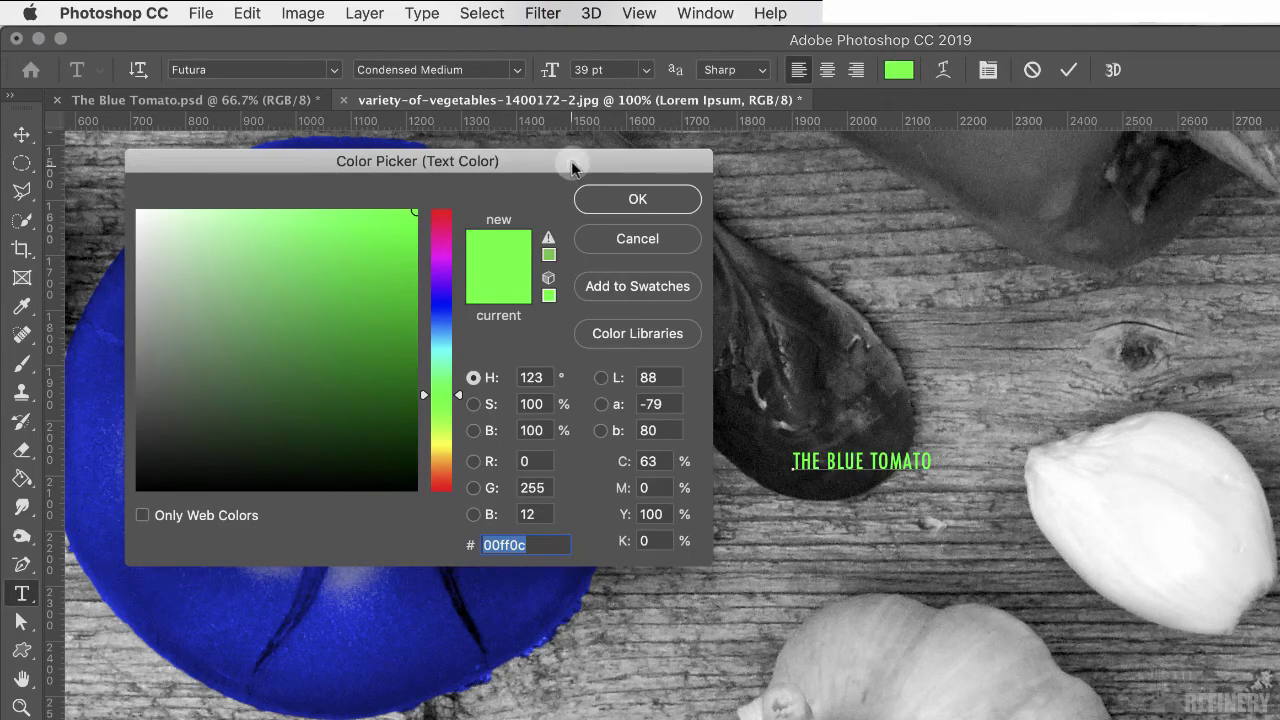
drag(573, 166, 626, 161)
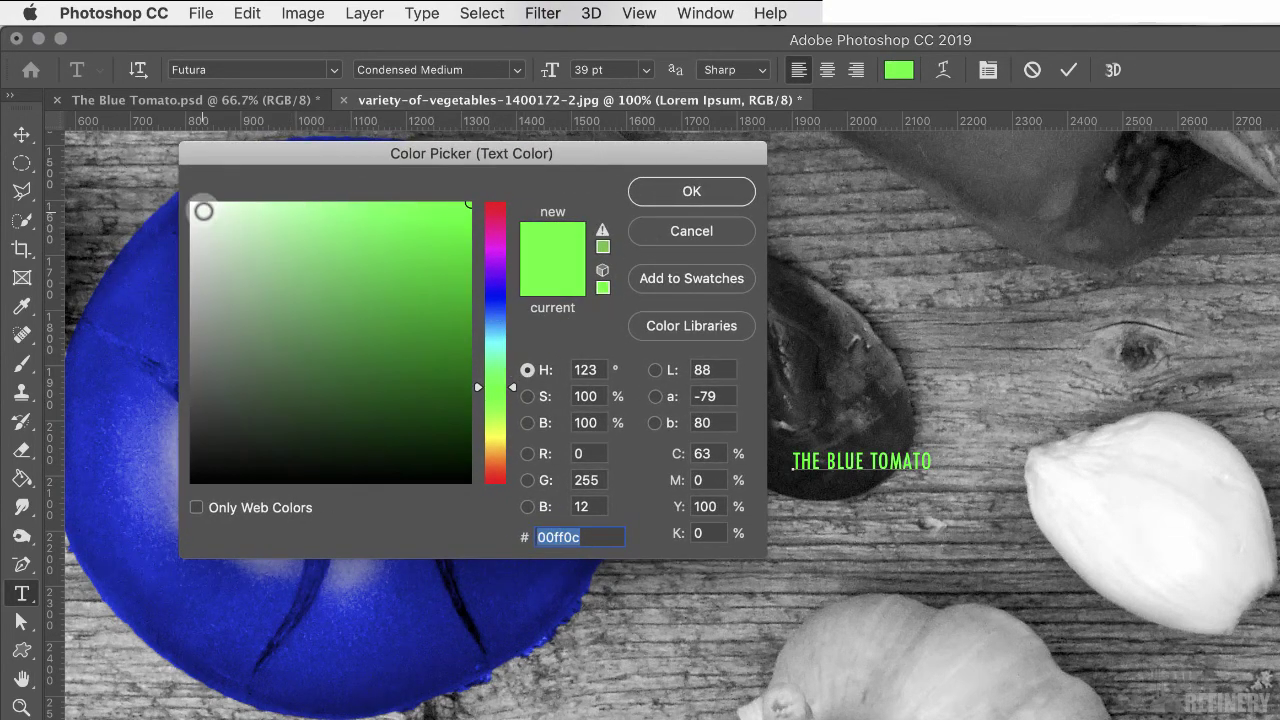
click(193, 207)
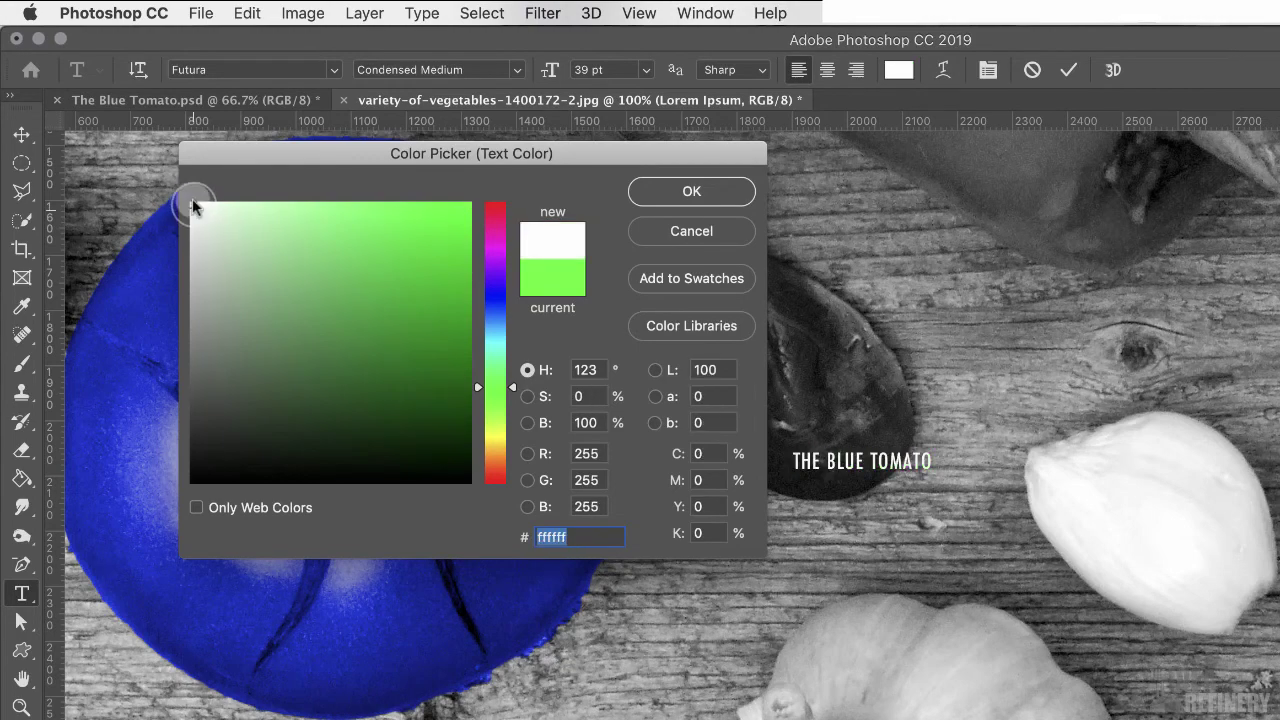
click(706, 189)
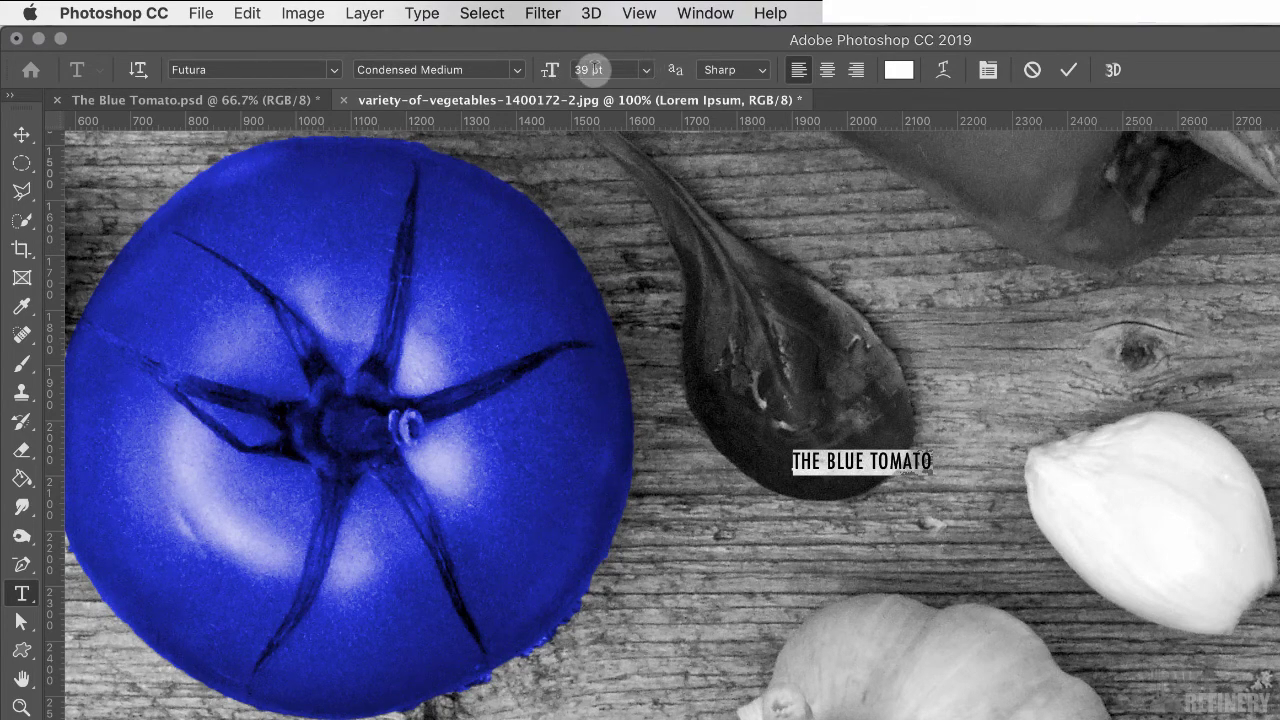
click(647, 67)
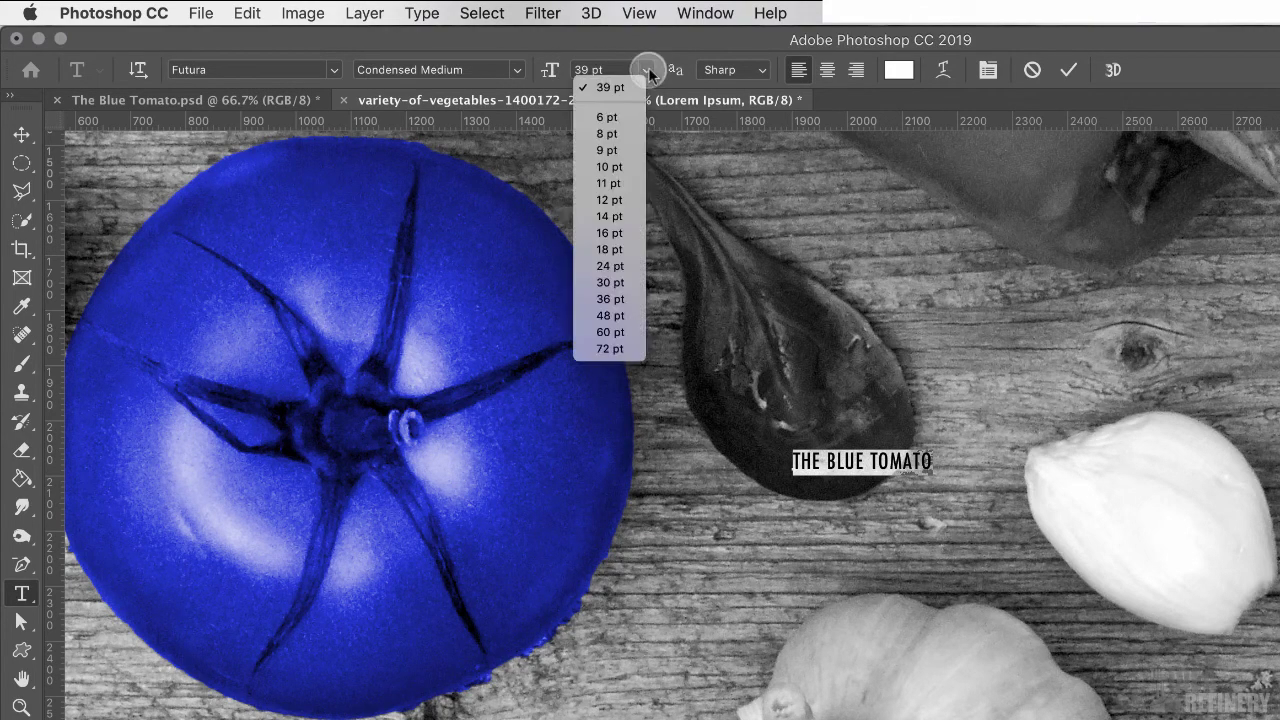
click(612, 349)
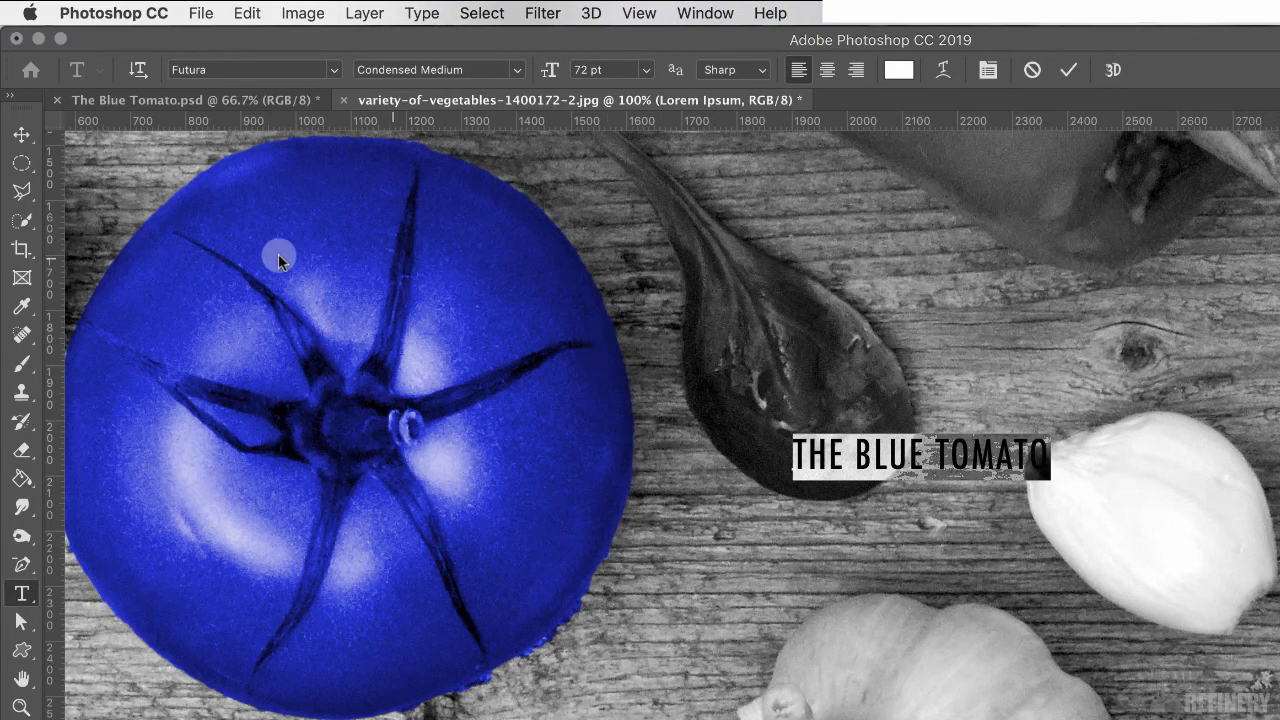
Free-transform the title to about 339% scale and nudge it right and down.
click(22, 135)
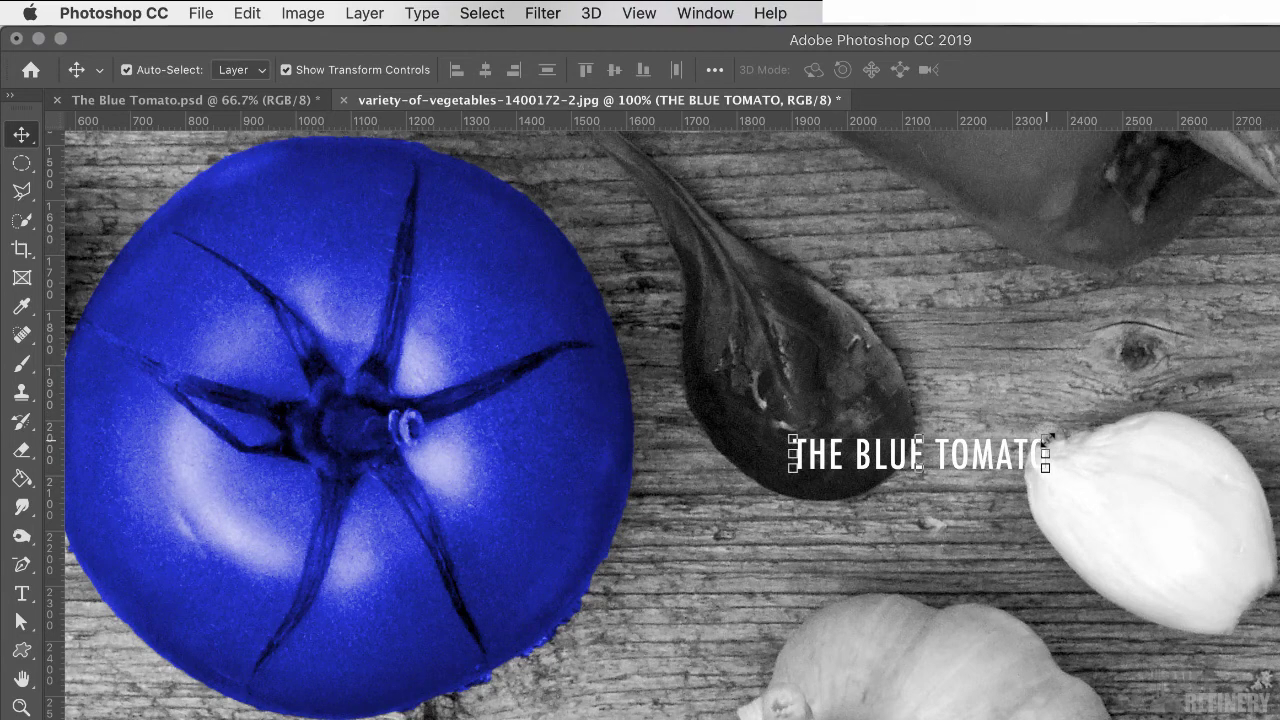
drag(1047, 437, 1279, 279)
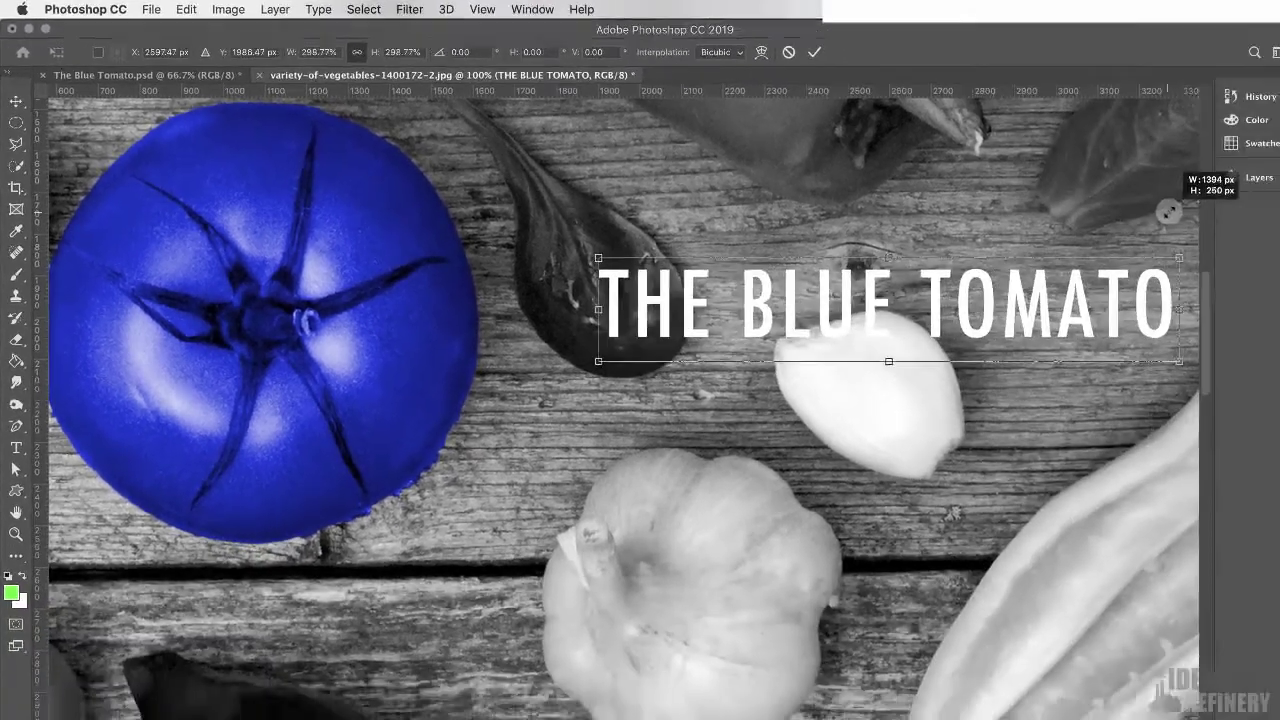
drag(1169, 211, 1123, 213)
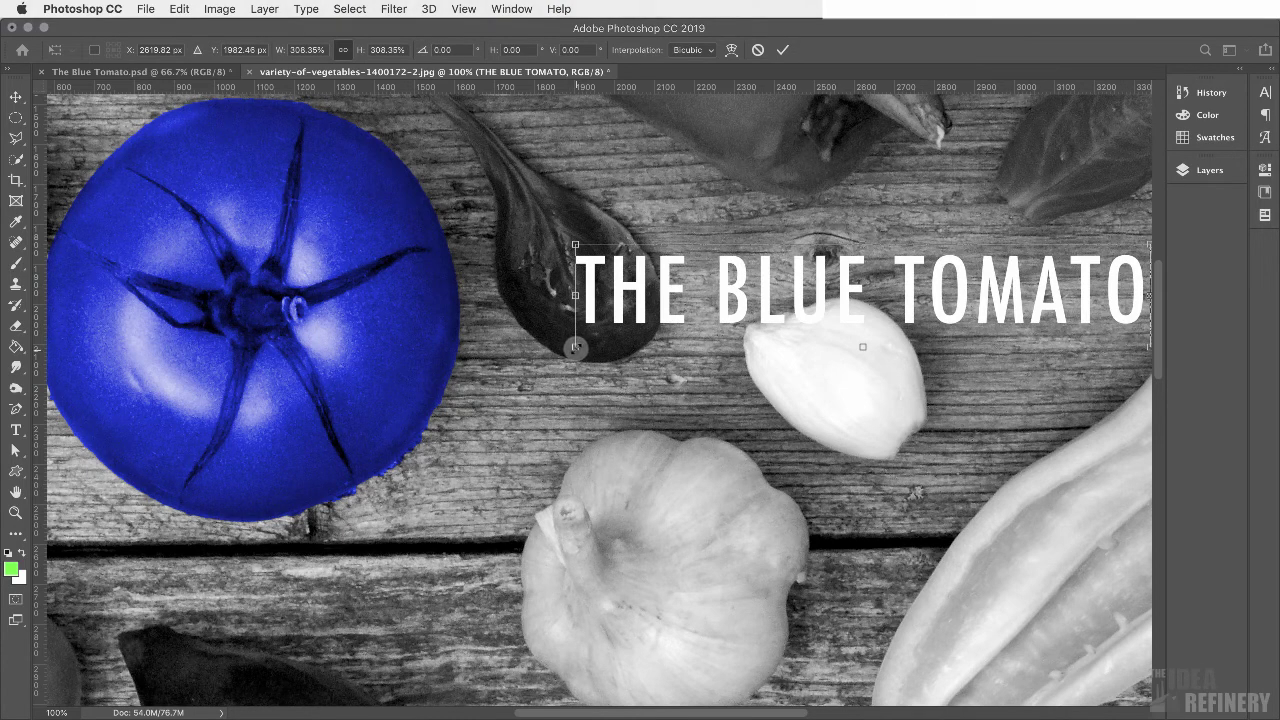
drag(576, 348, 524, 386)
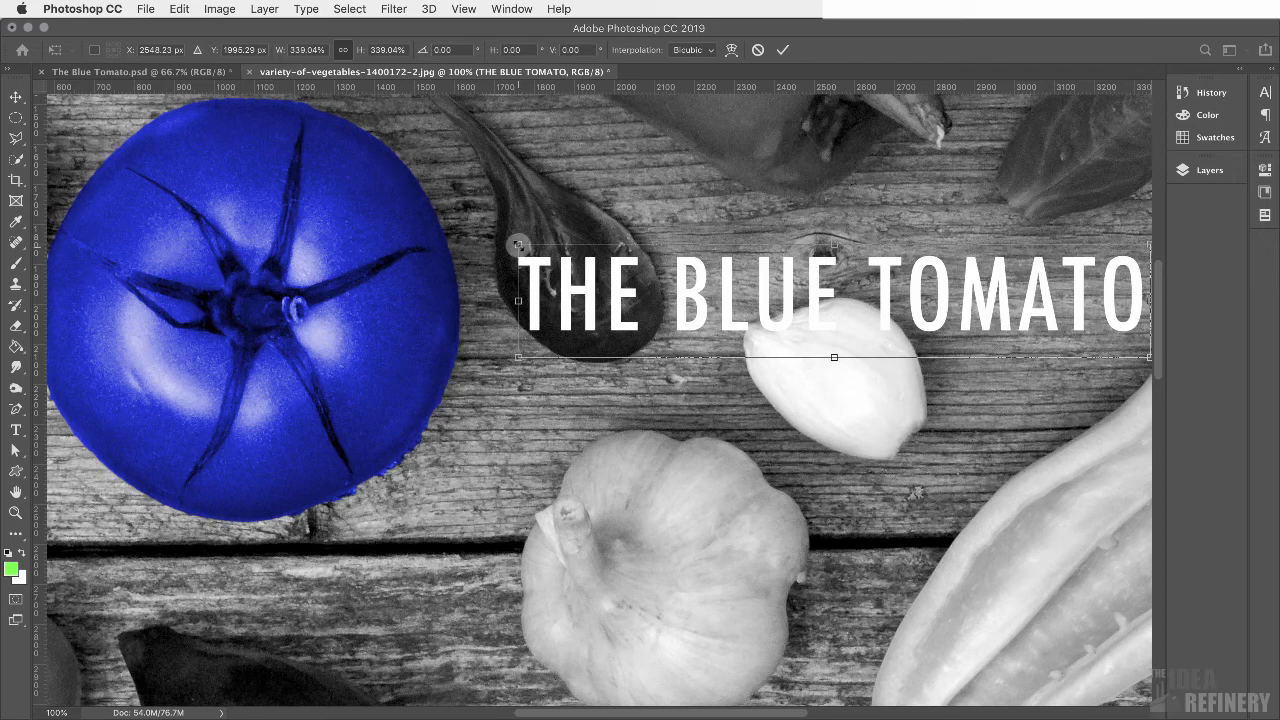
mouse_move(518, 244)
mouse_down()
mouse_move(868, 236)
mouse_move(815, 252)
mouse_move(514, 263)
mouse_up()
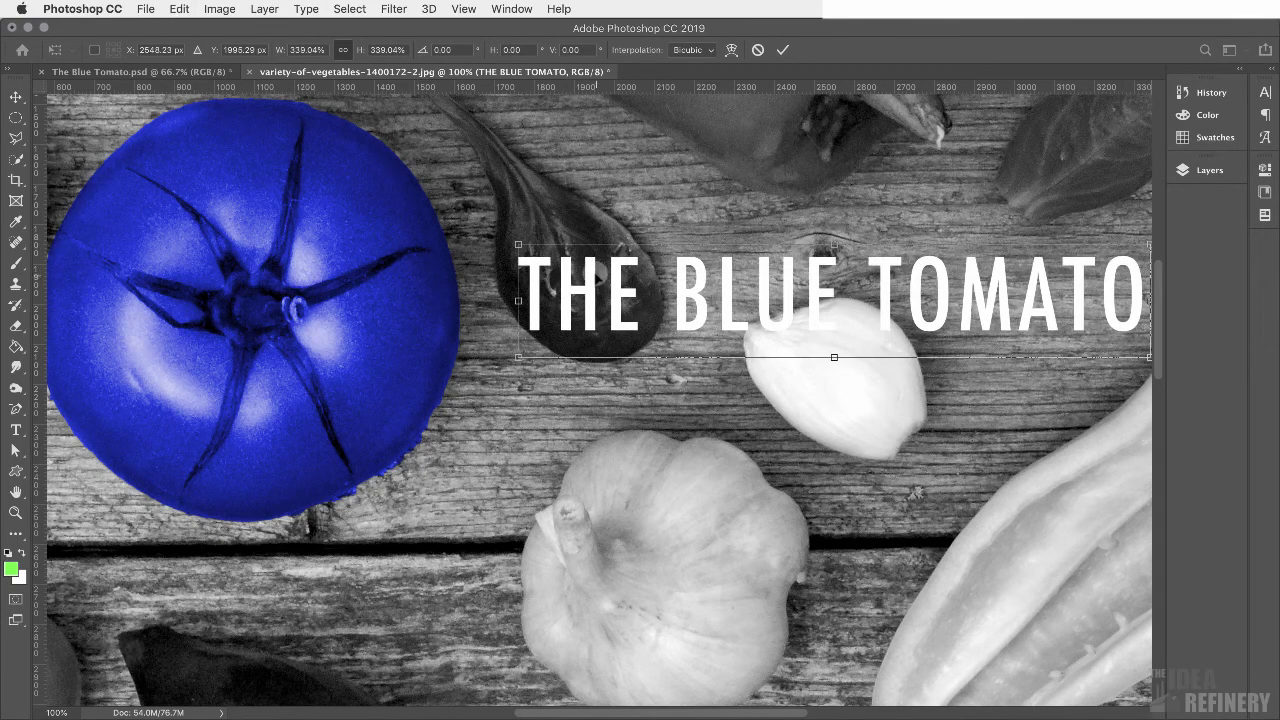
drag(830, 314, 896, 382)
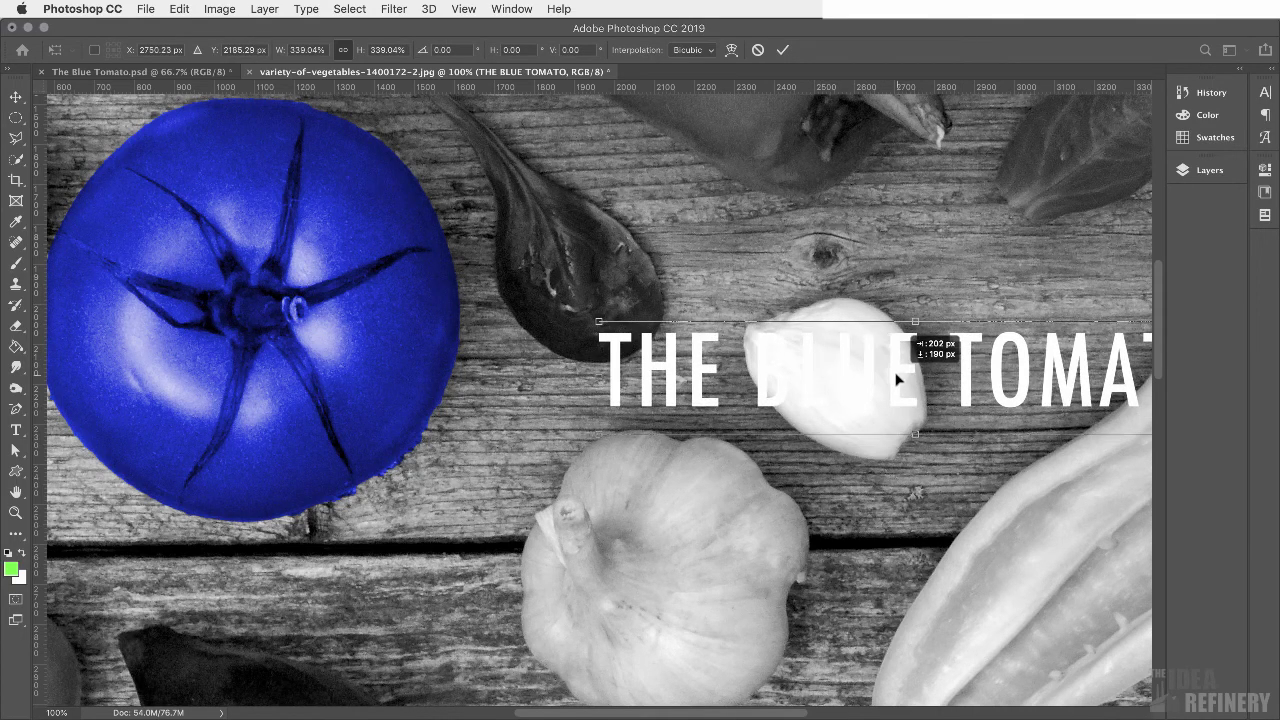
Apply the title's scaling and pan the view to show the photo's right edge.
click(16, 492)
key(super+r)
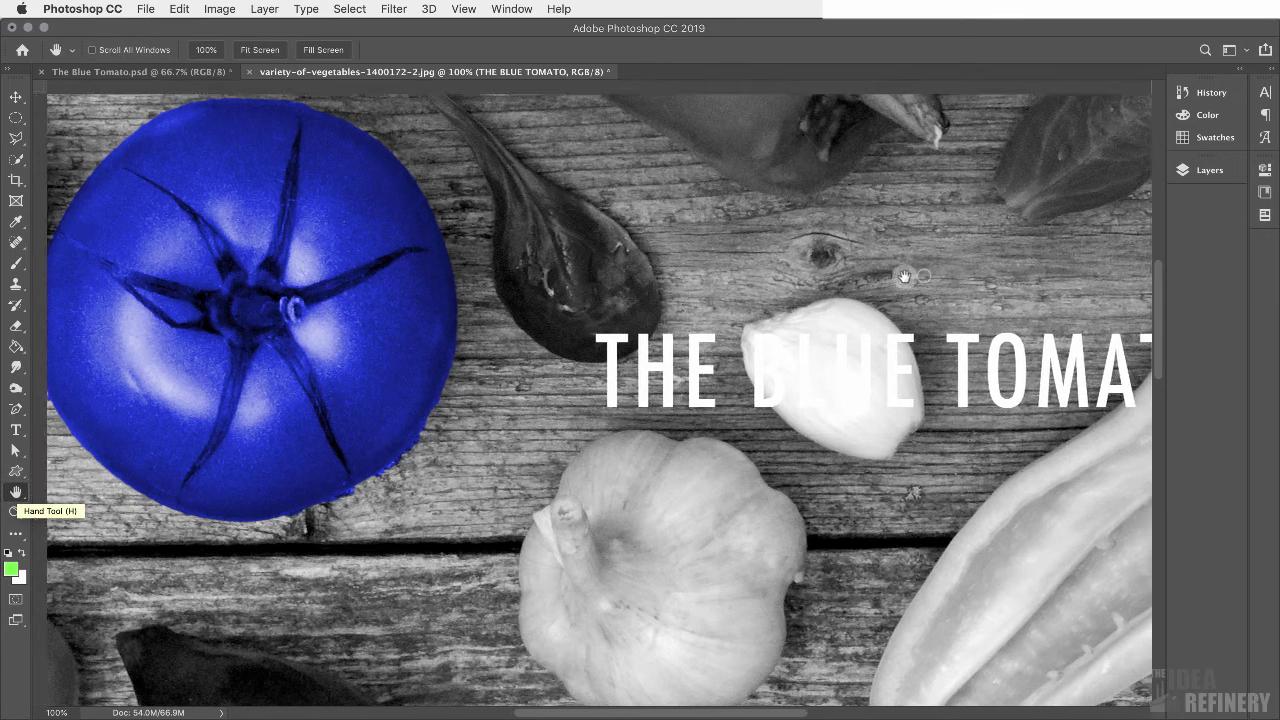
drag(904, 276, 749, 274)
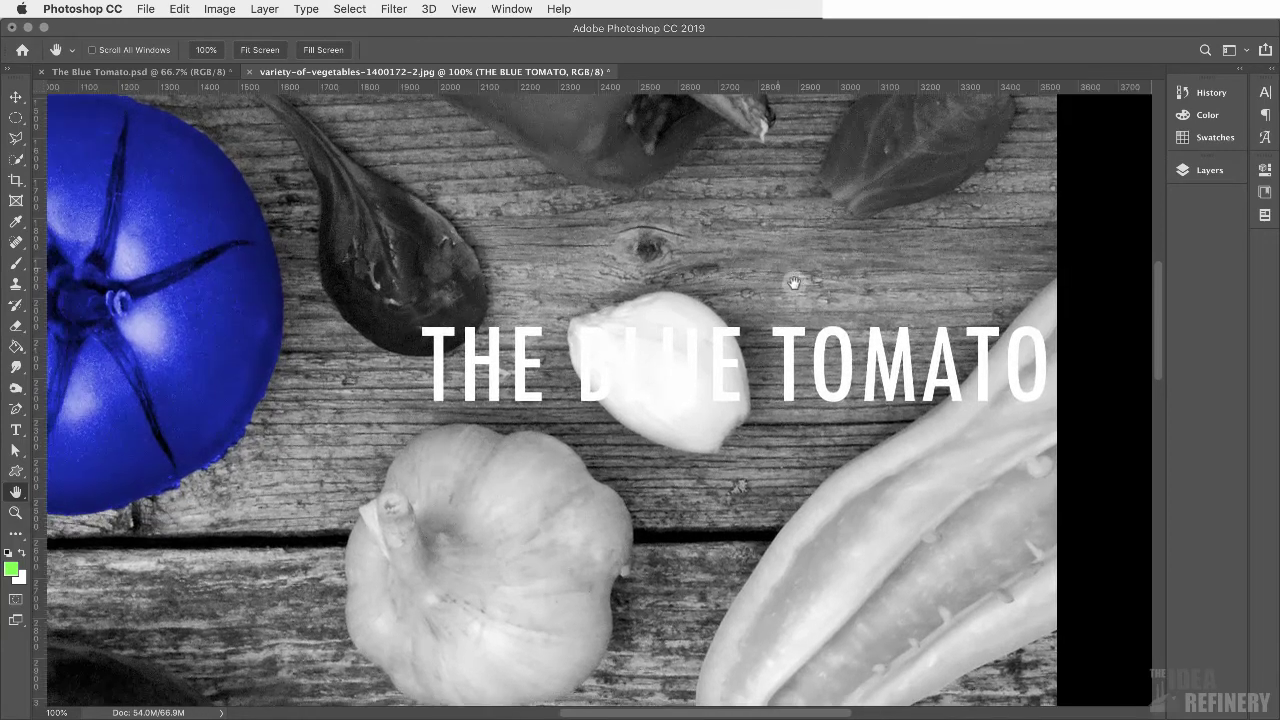
key(v)
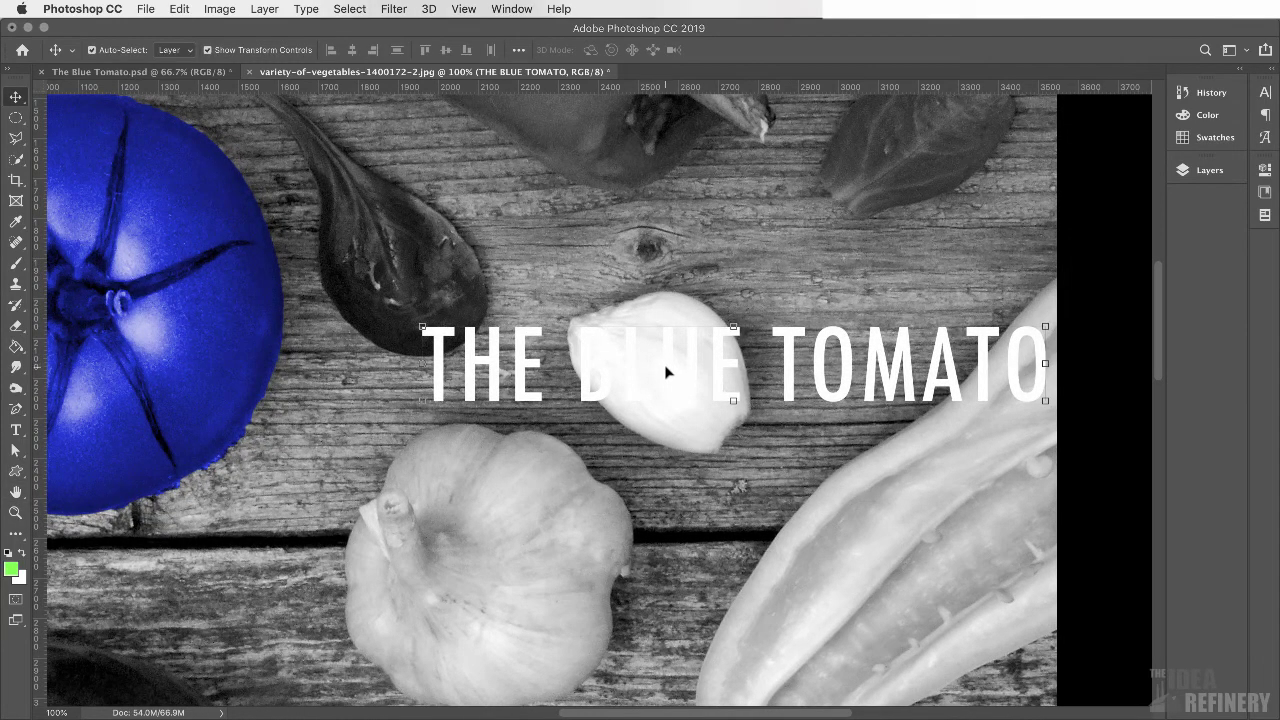
key(t)
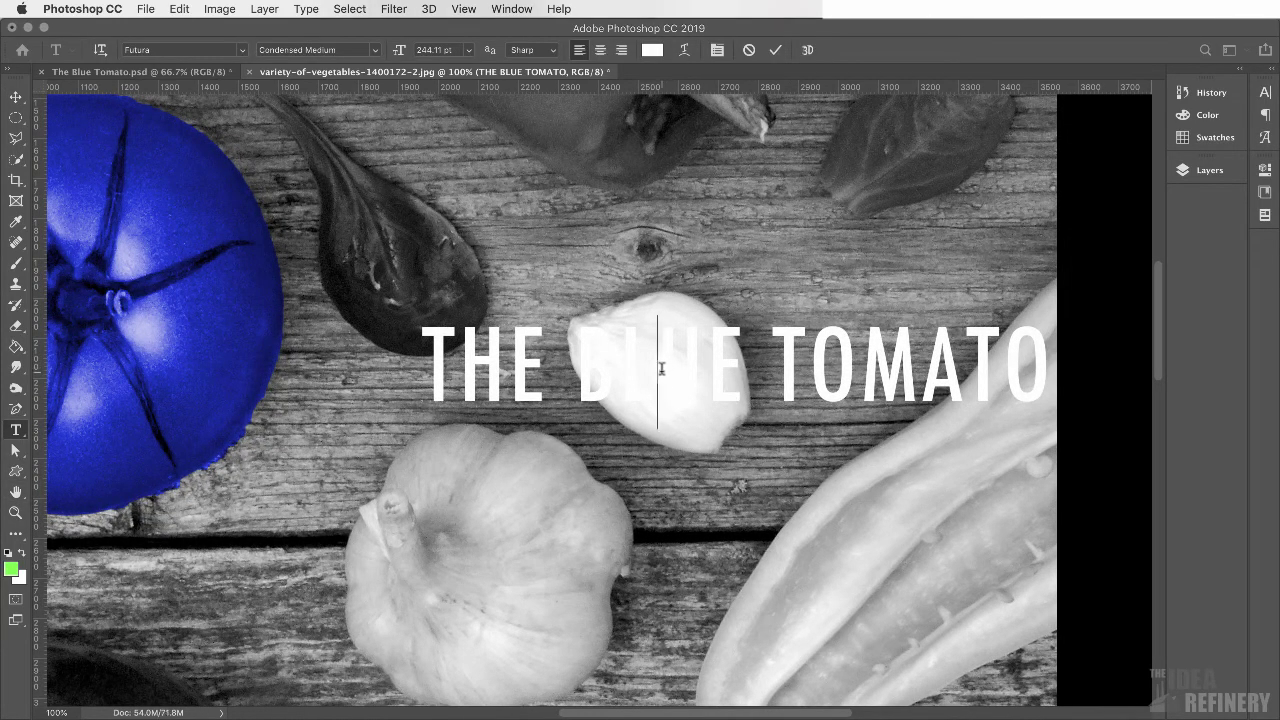
Colour the word BLUE with the blue sampled from the tomato.
double_click(661, 371)
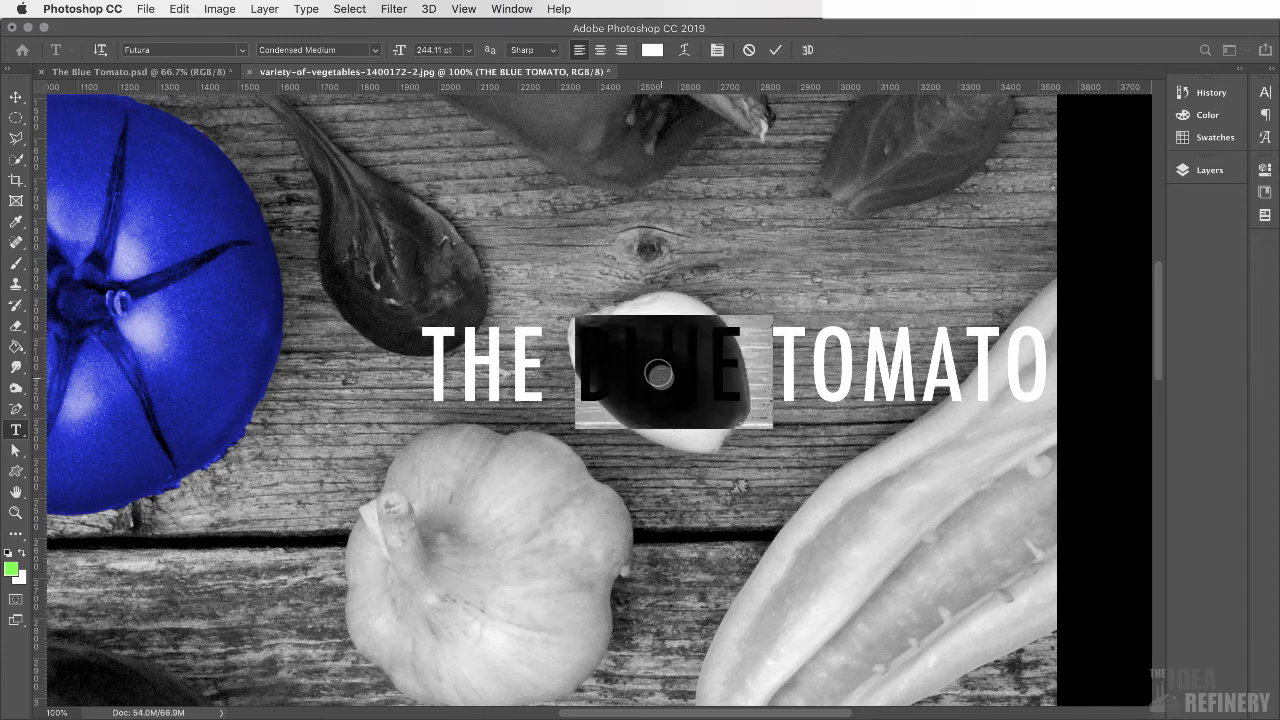
click(654, 52)
drag(436, 106, 536, 103)
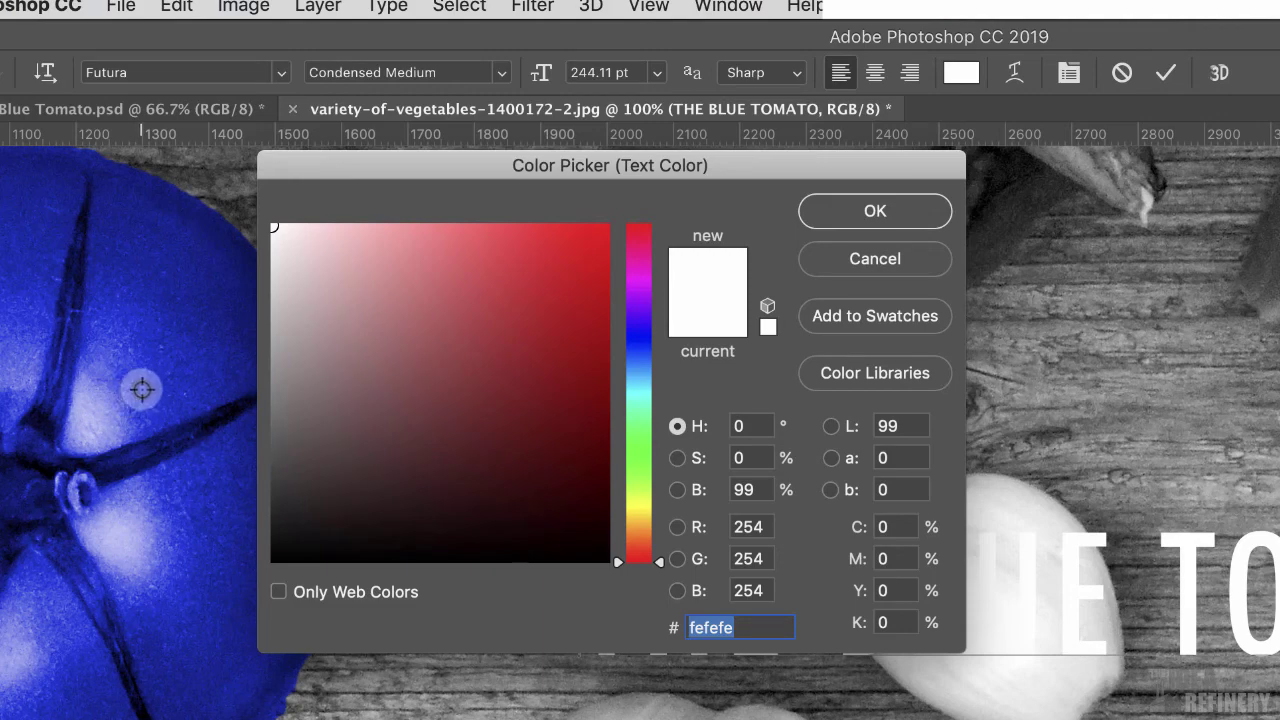
click(141, 390)
drag(813, 166, 640, 568)
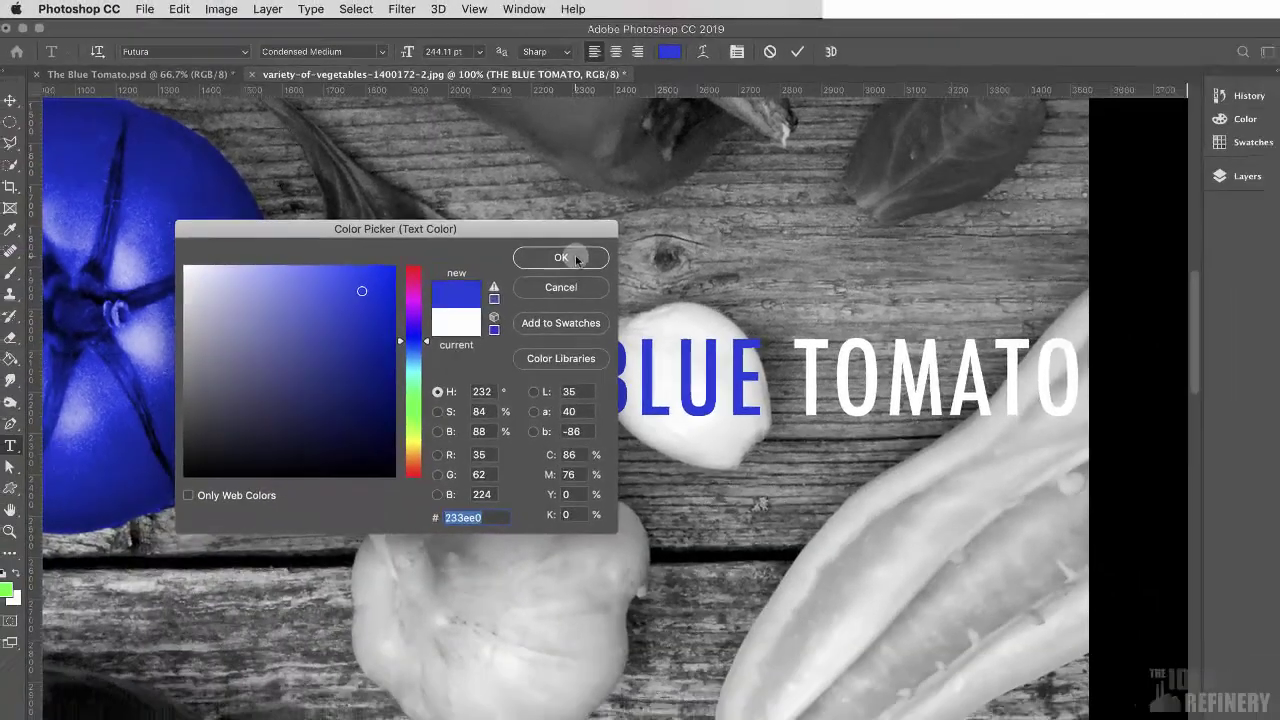
click(698, 609)
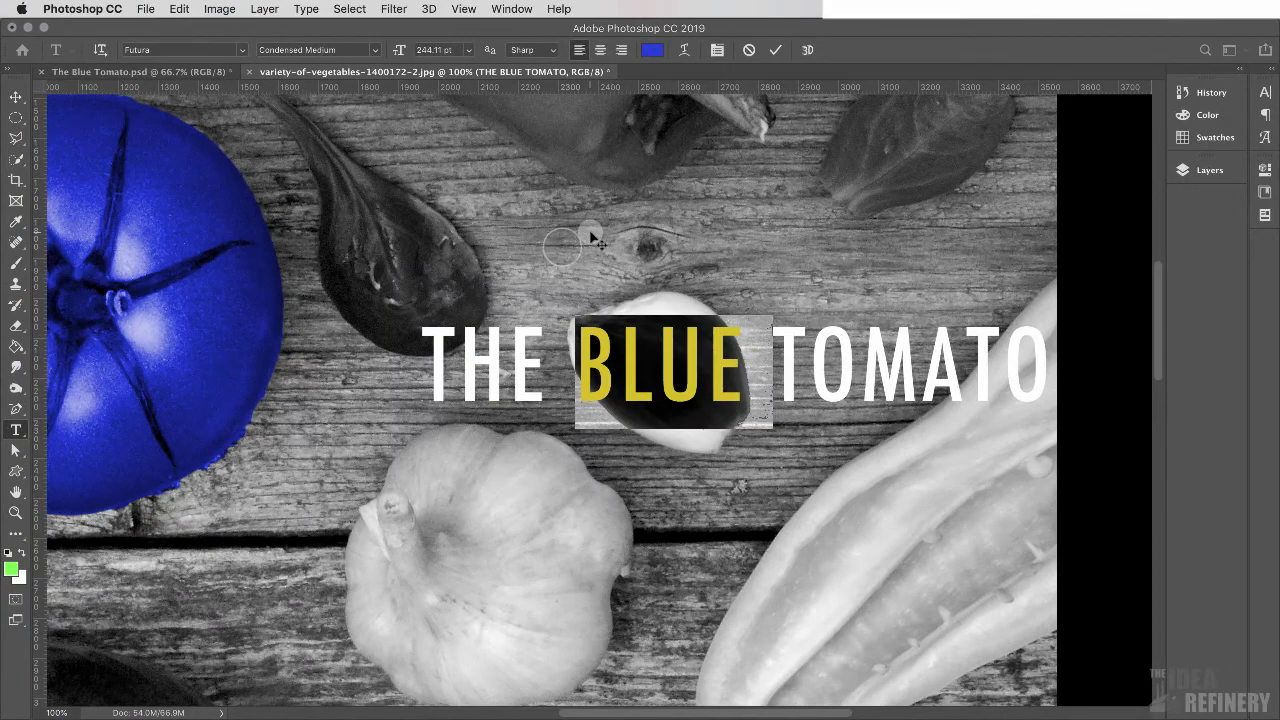
key(super)
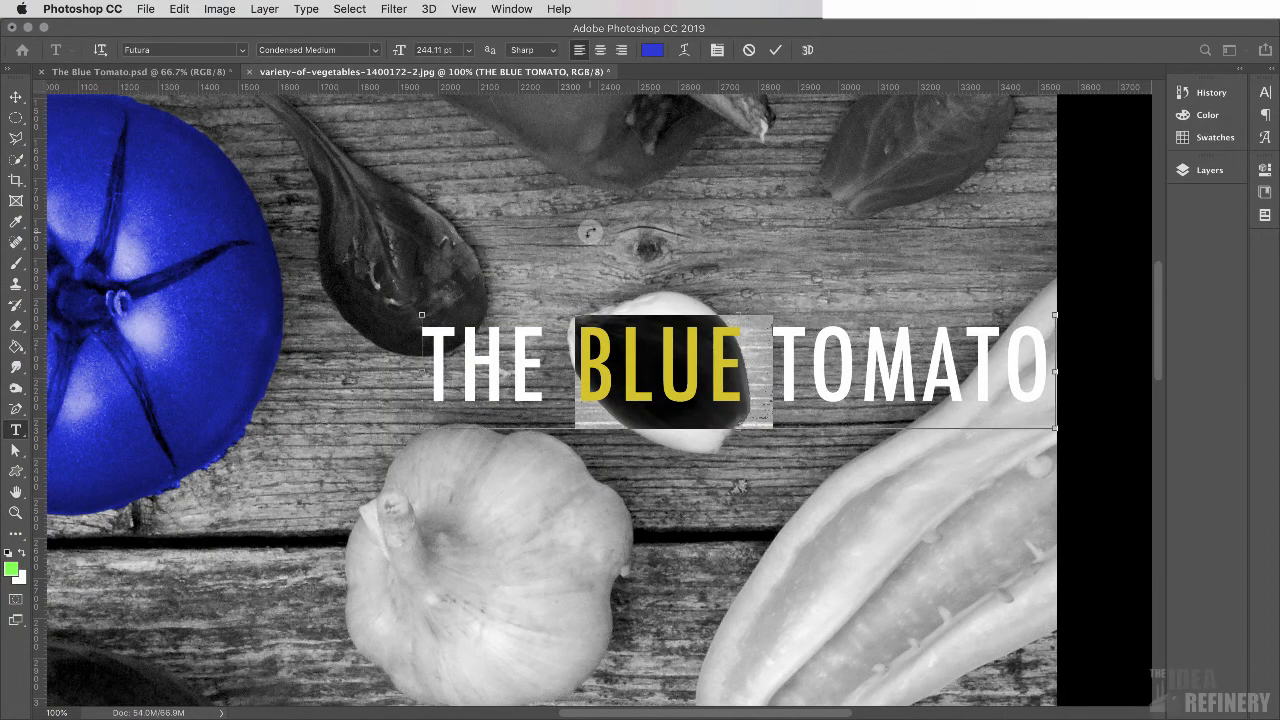
key(super+0)
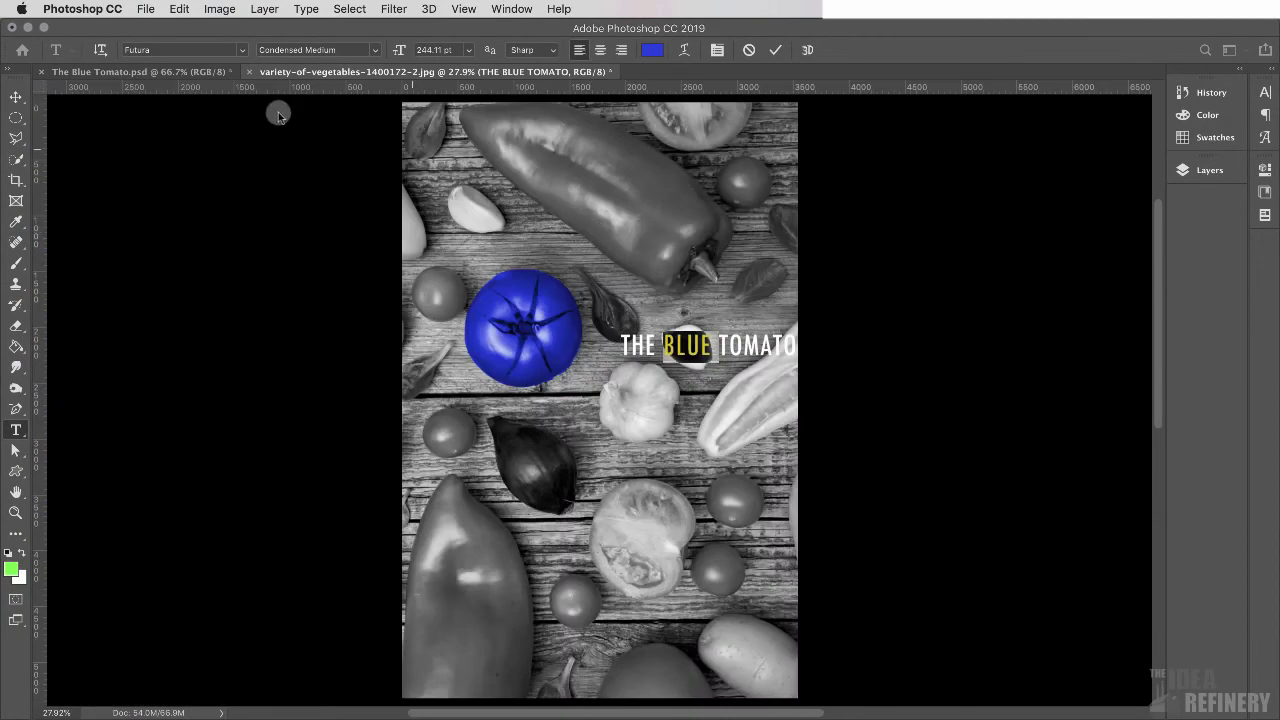
Commit the title edit with only BLUE in blue, then compare it against The Blue Tomato.psd.
click(17, 97)
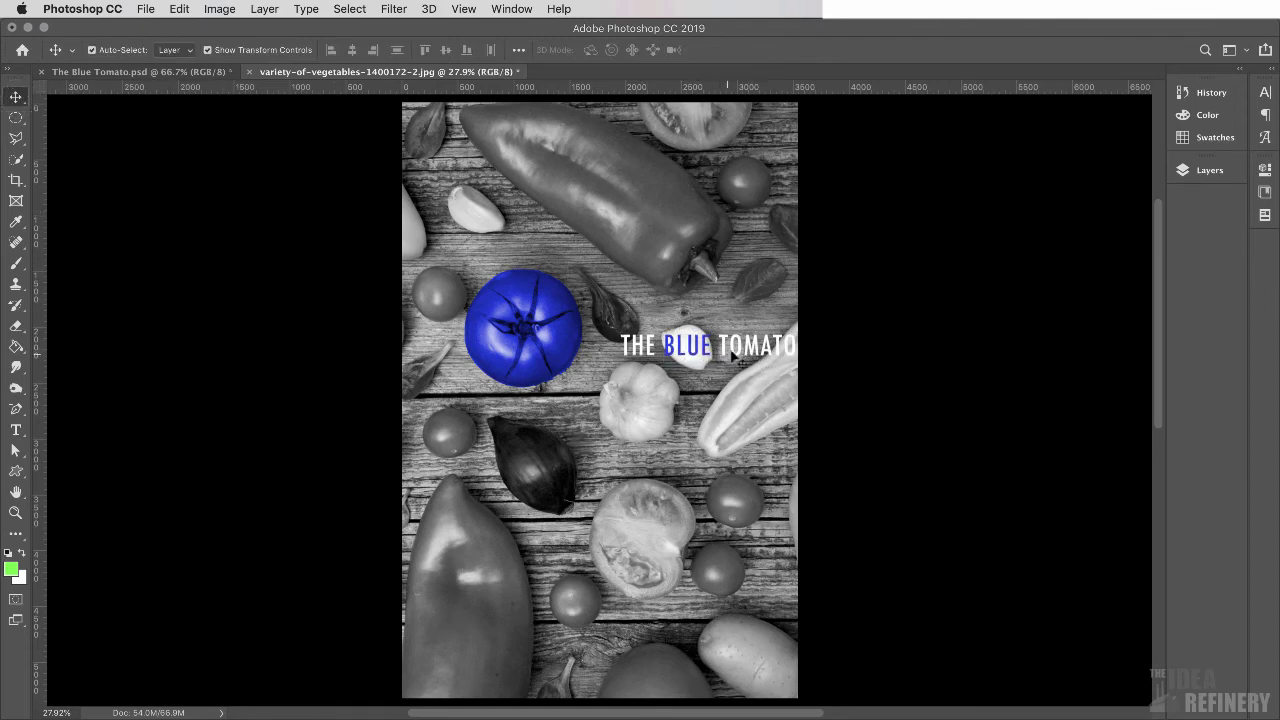
click(196, 71)
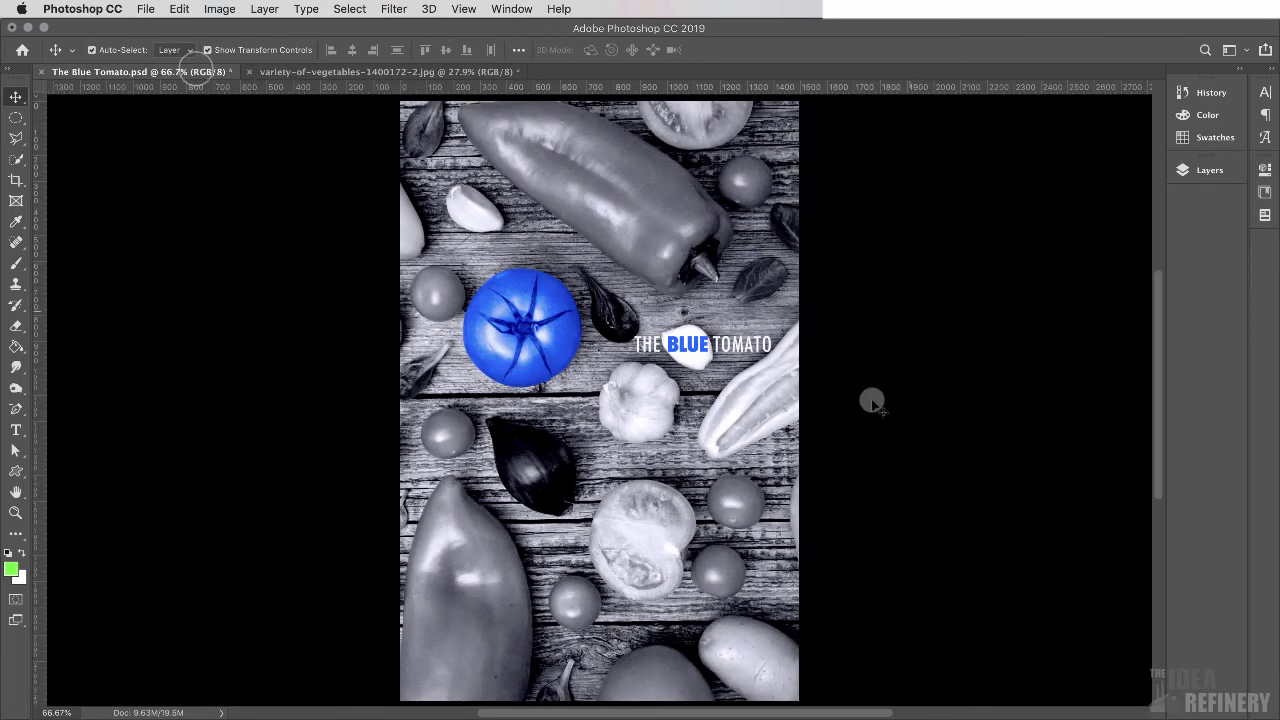
click(426, 71)
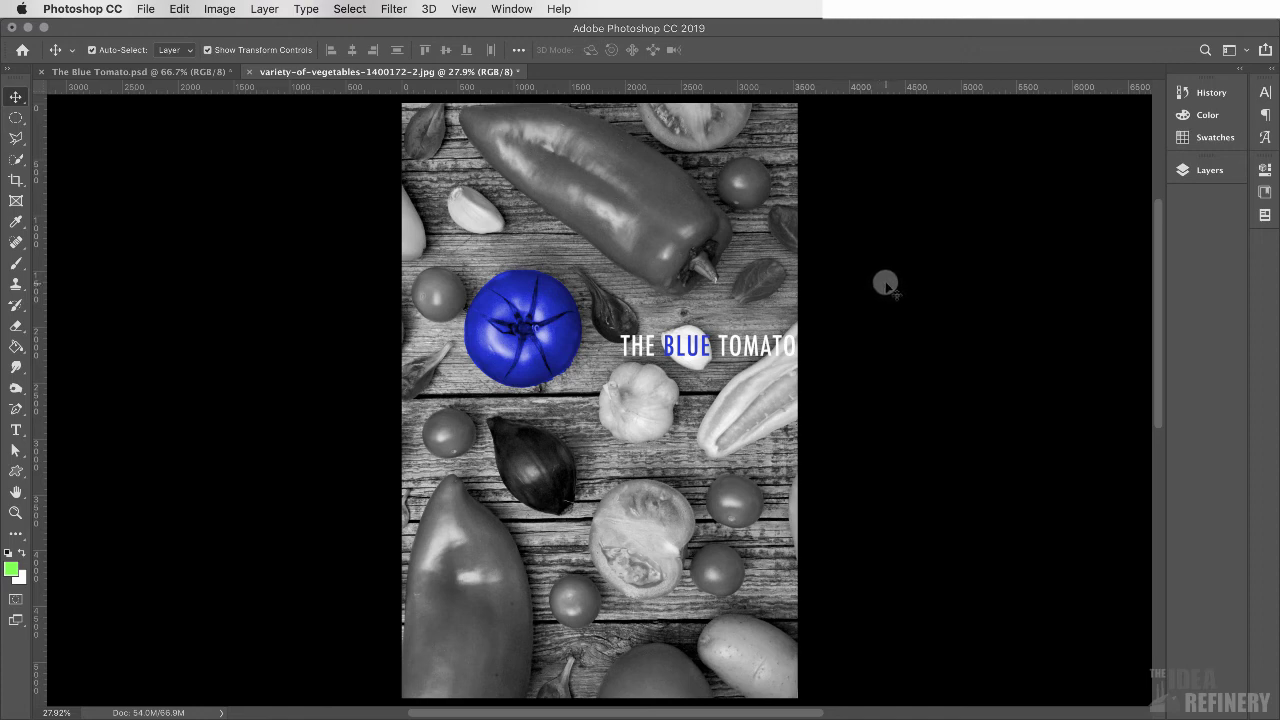
Set up Export As with JPG format scaled to 25% (886 × 1333 px).
click(146, 10)
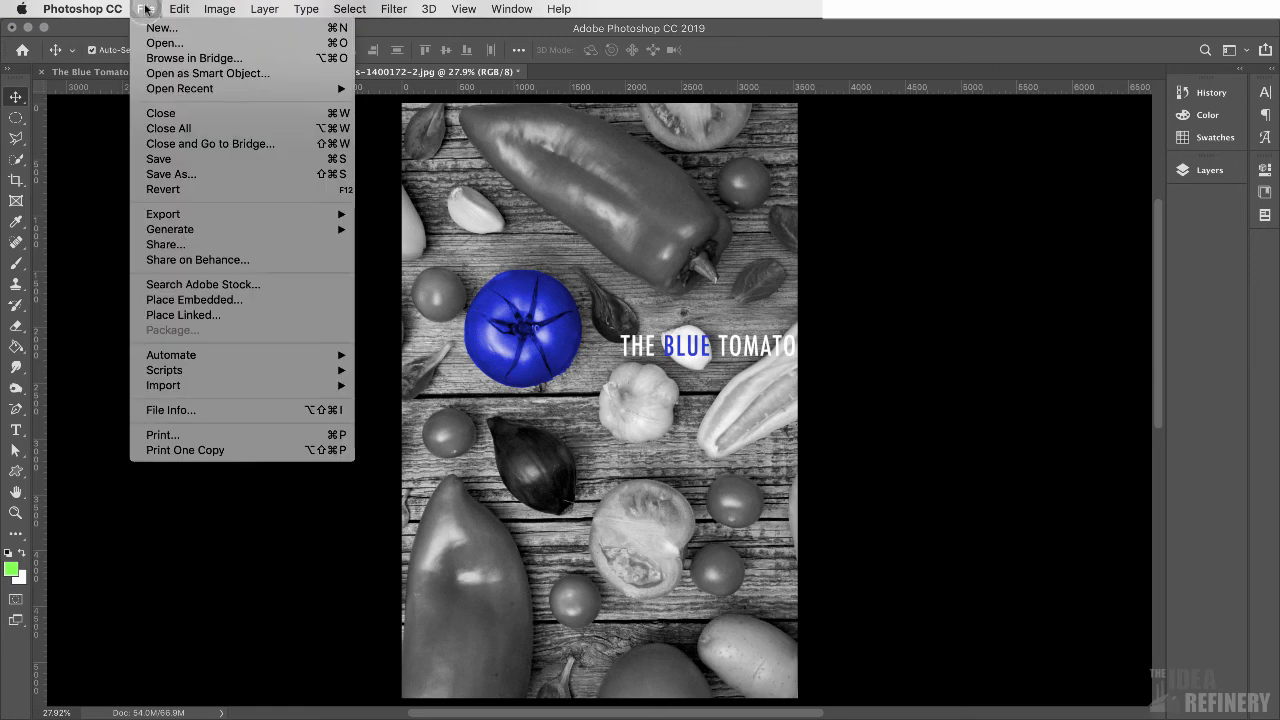
mouse_move(162, 218)
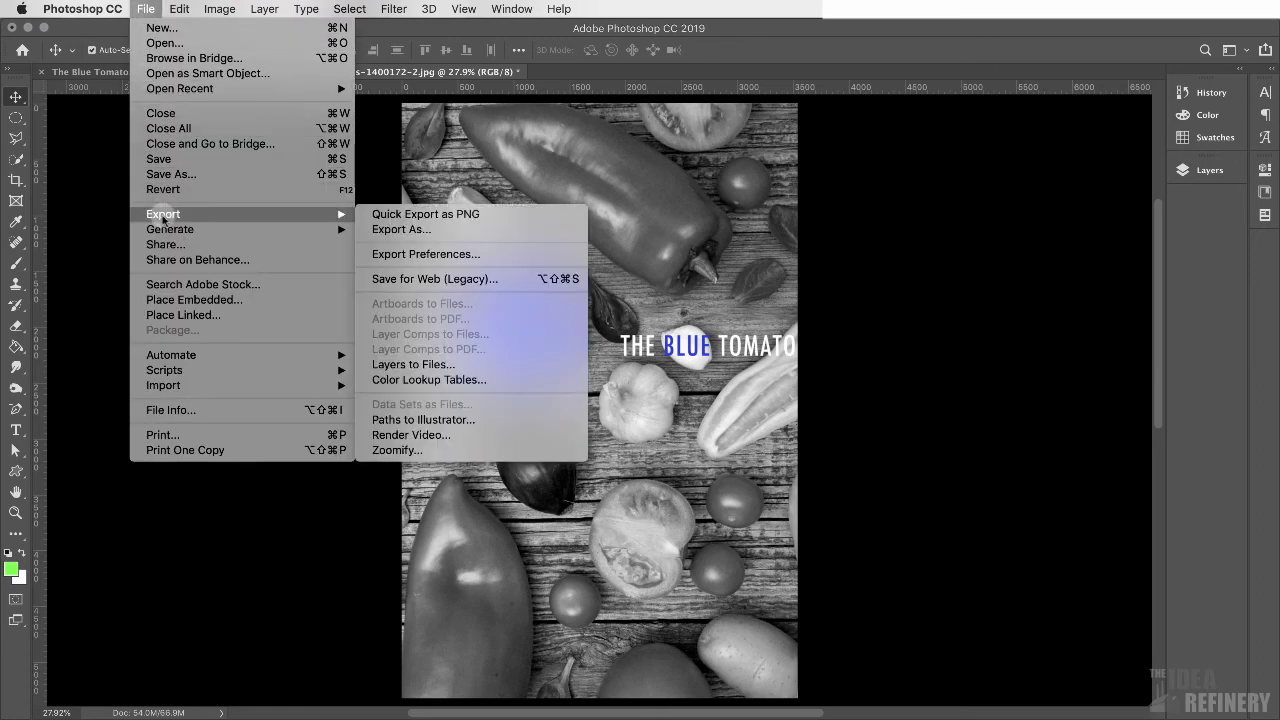
click(403, 230)
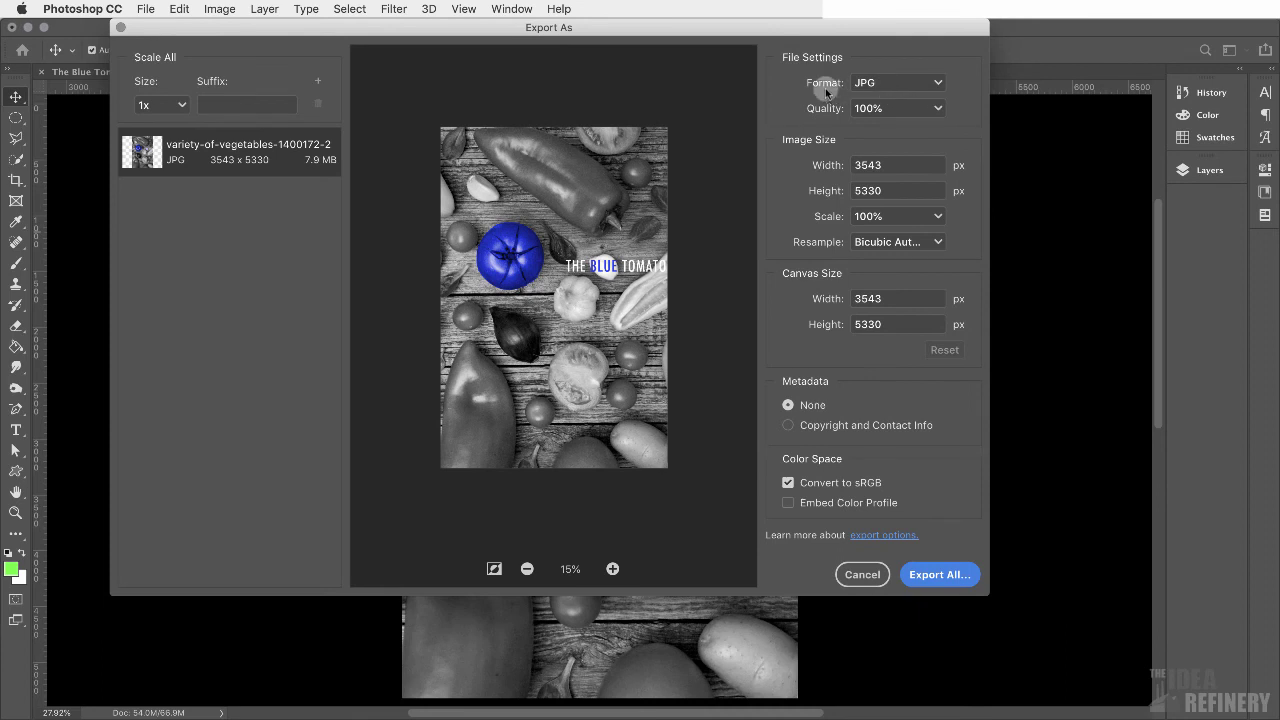
click(940, 83)
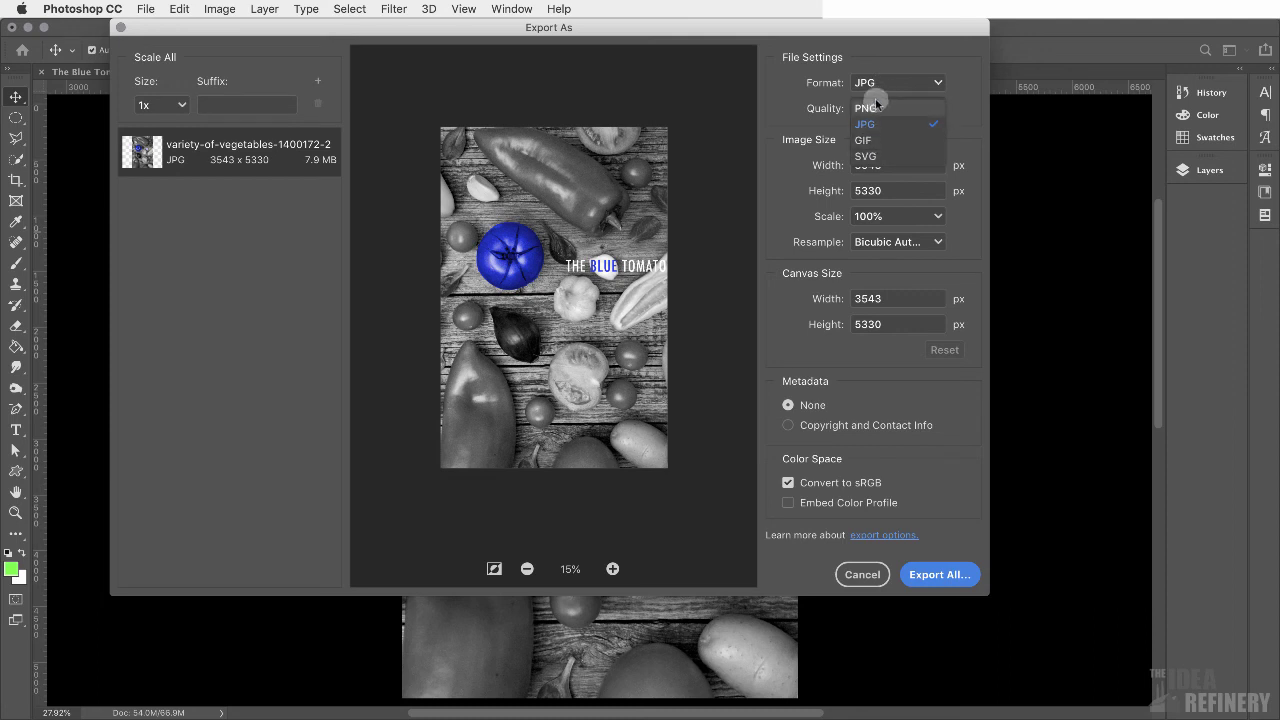
click(911, 58)
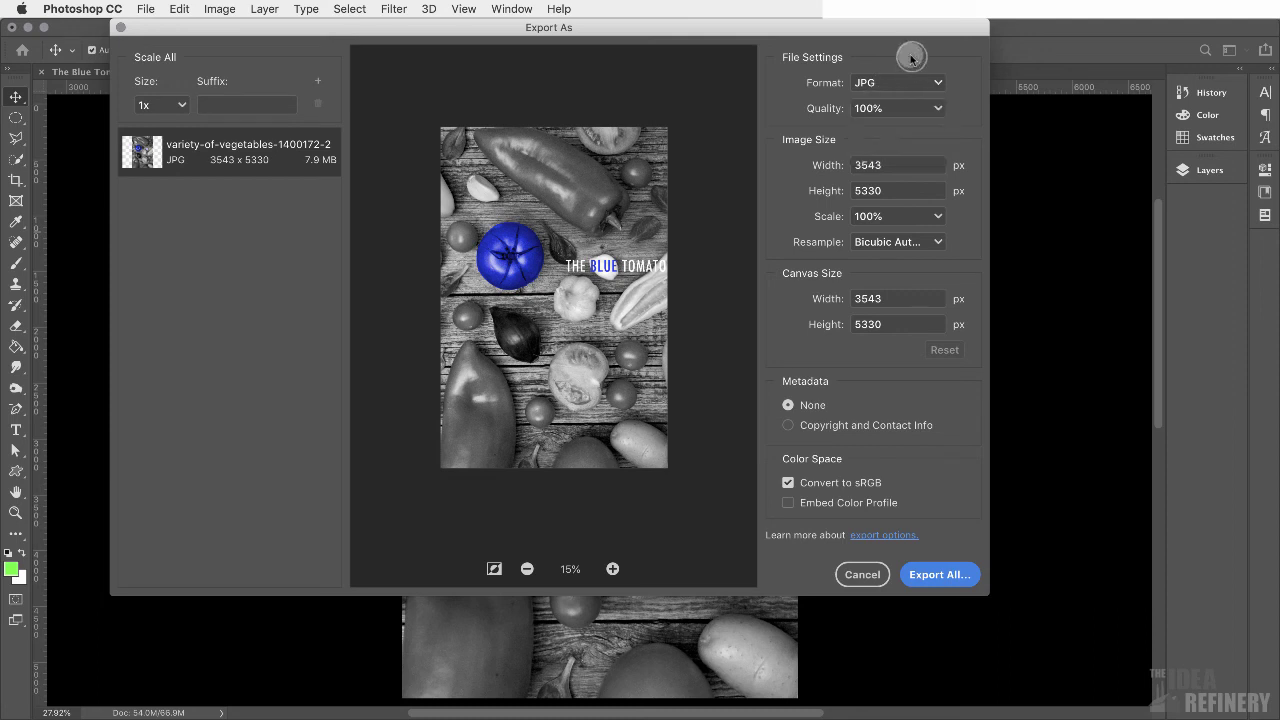
click(938, 218)
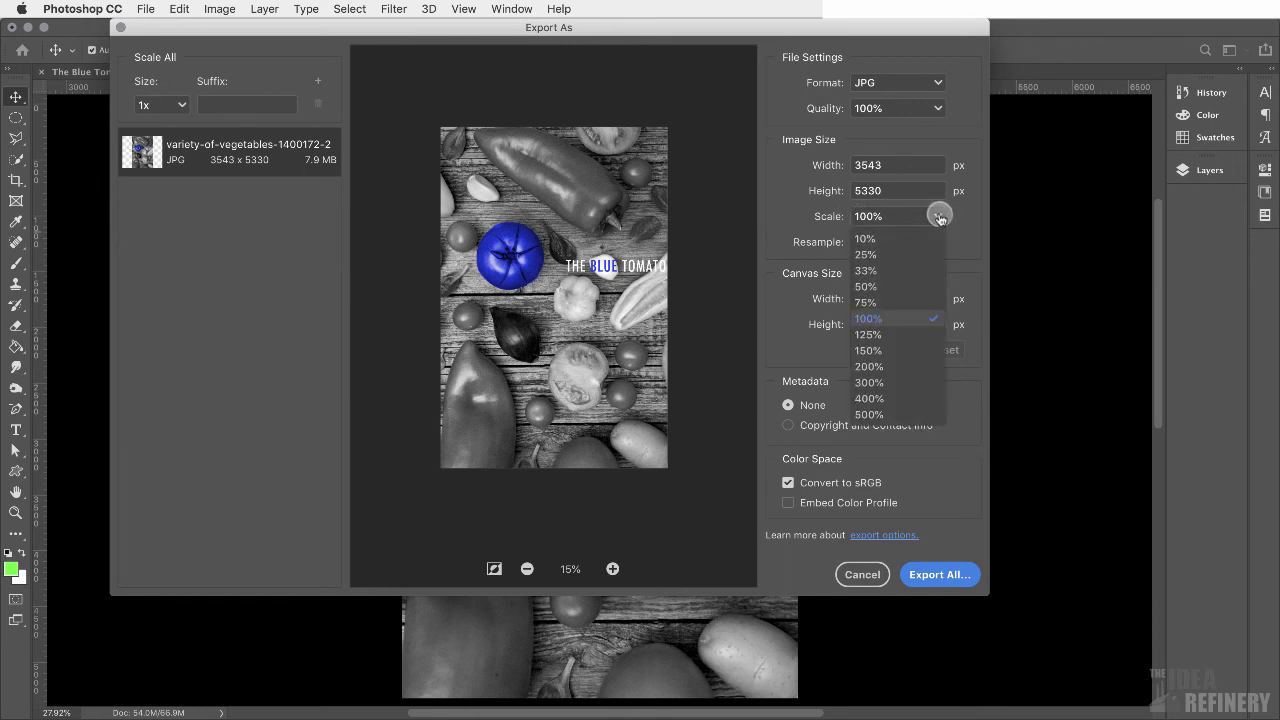
click(896, 256)
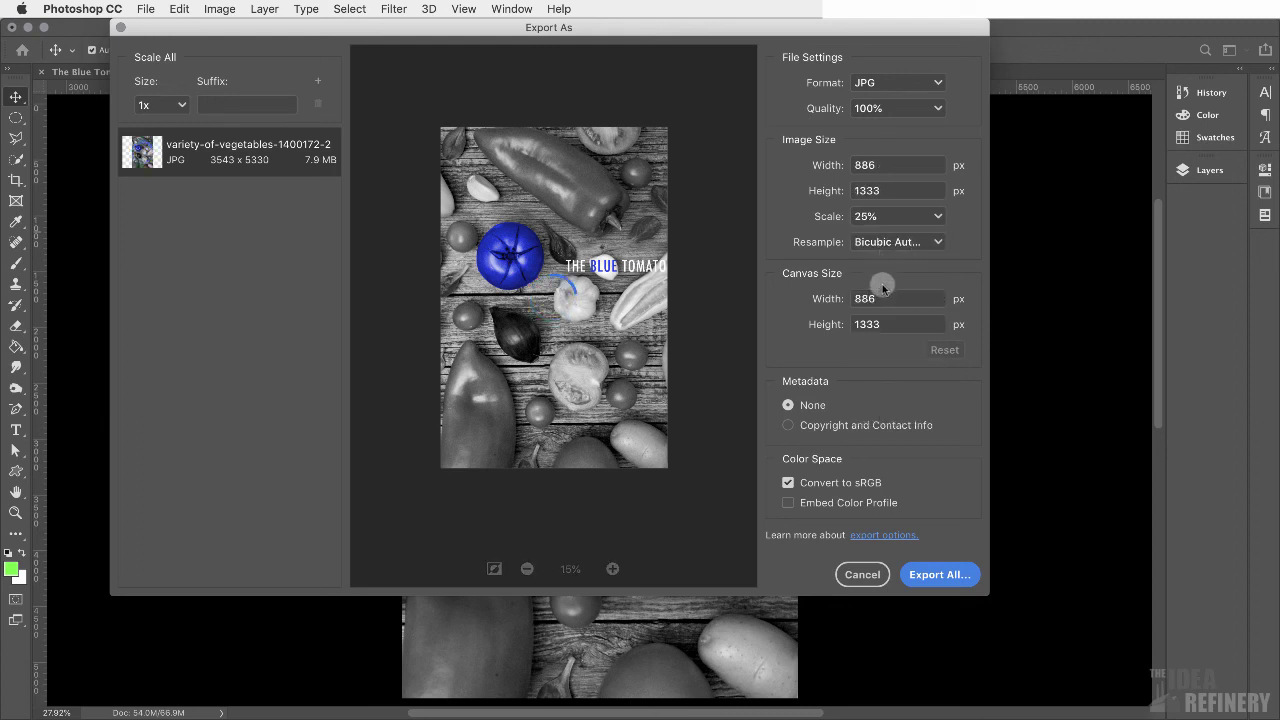
Export the JPG into the vegetables folder under a Blue Tomato file name.
click(940, 576)
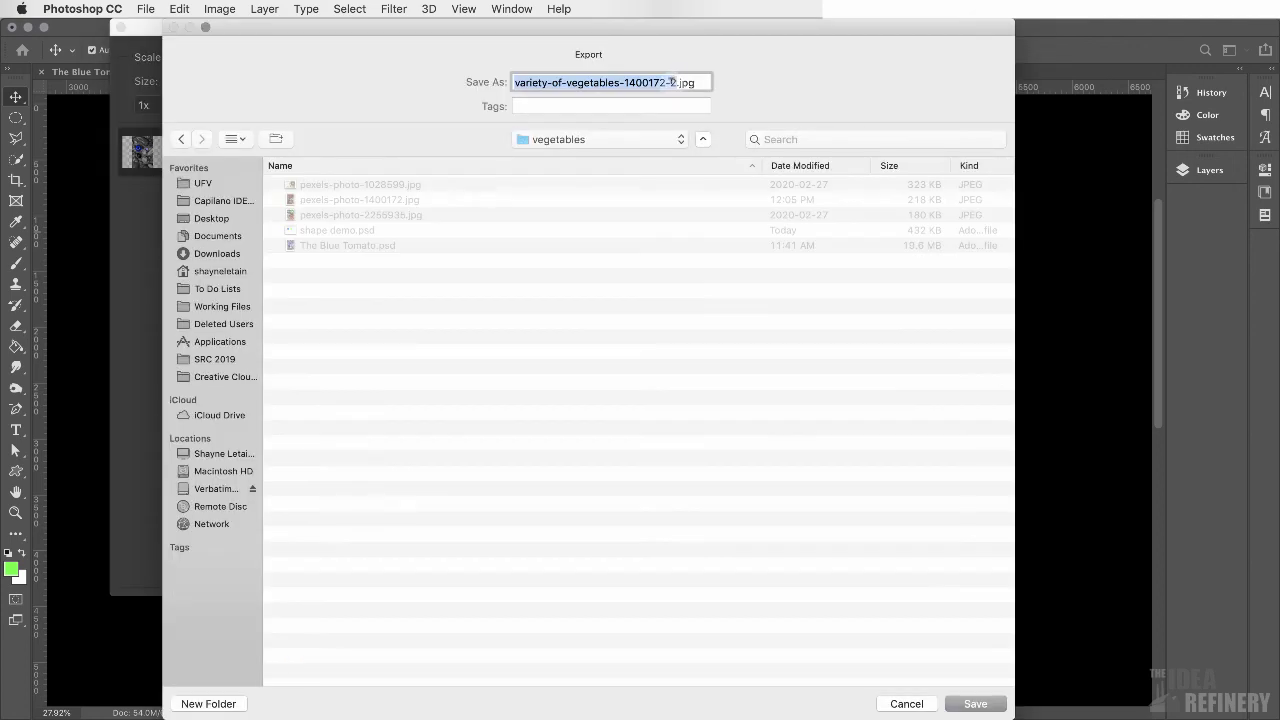
text(Shayne)
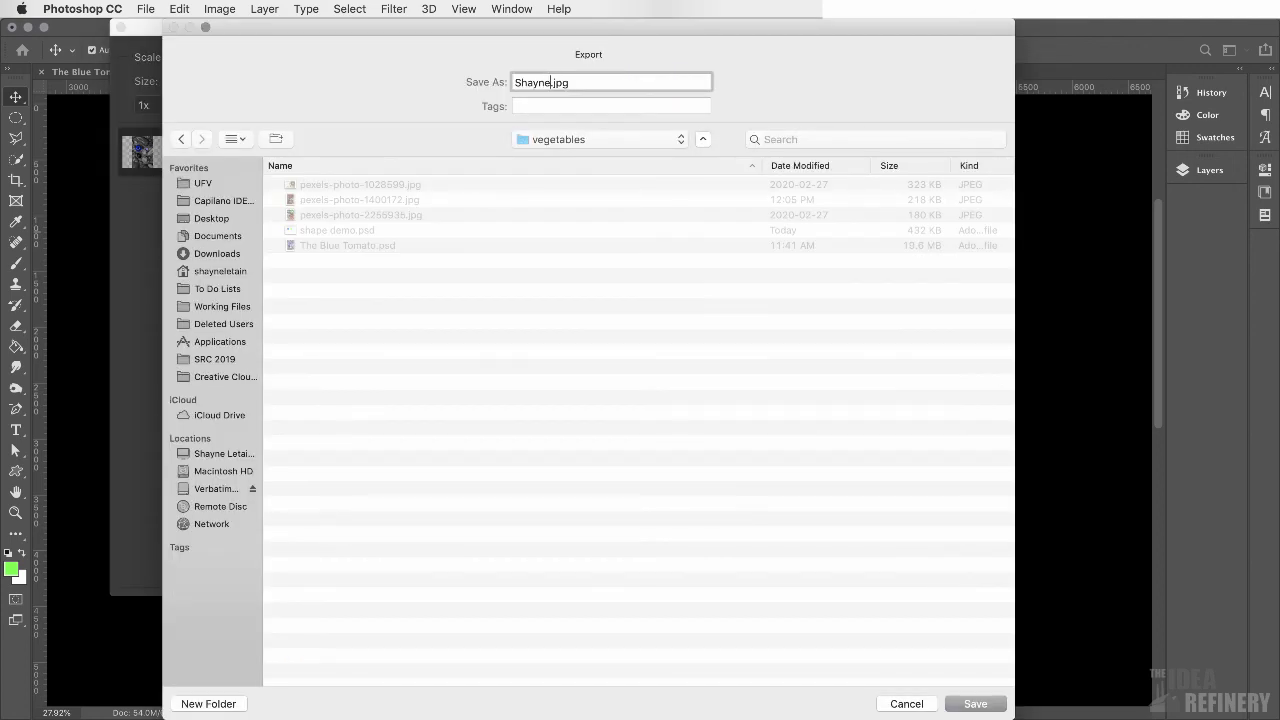
text('s Blue Tomato)
click(976, 711)
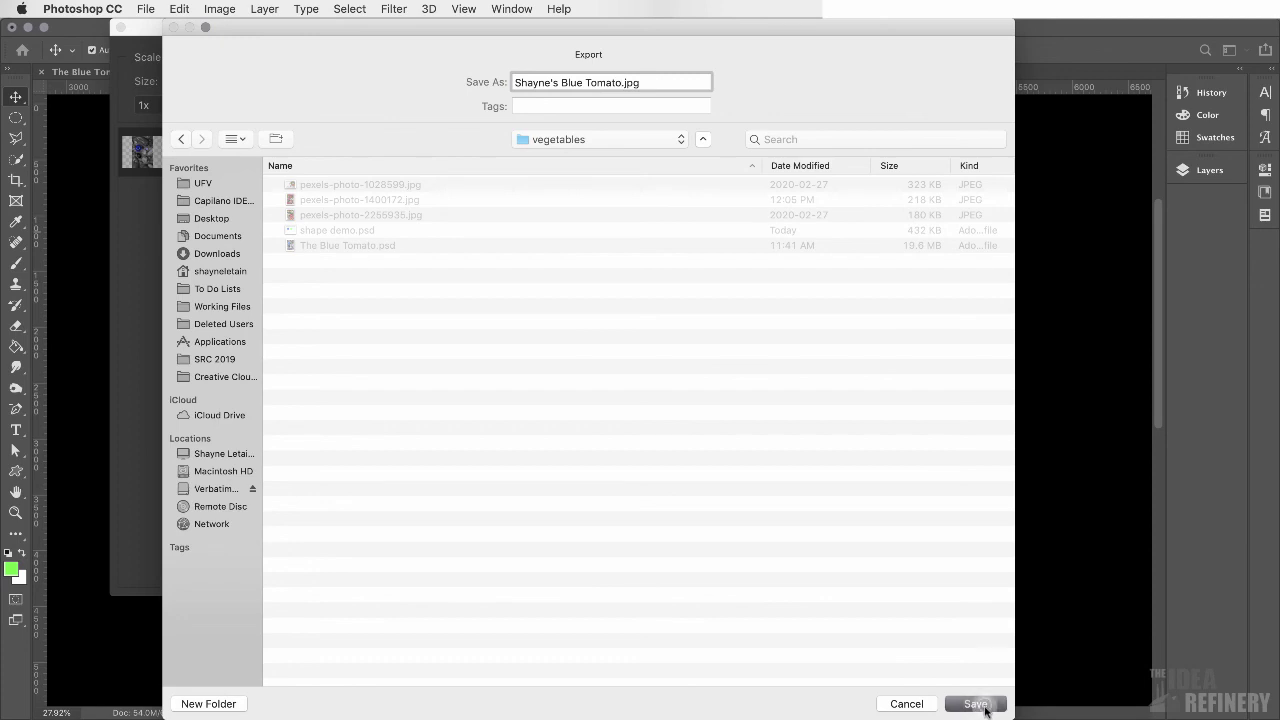